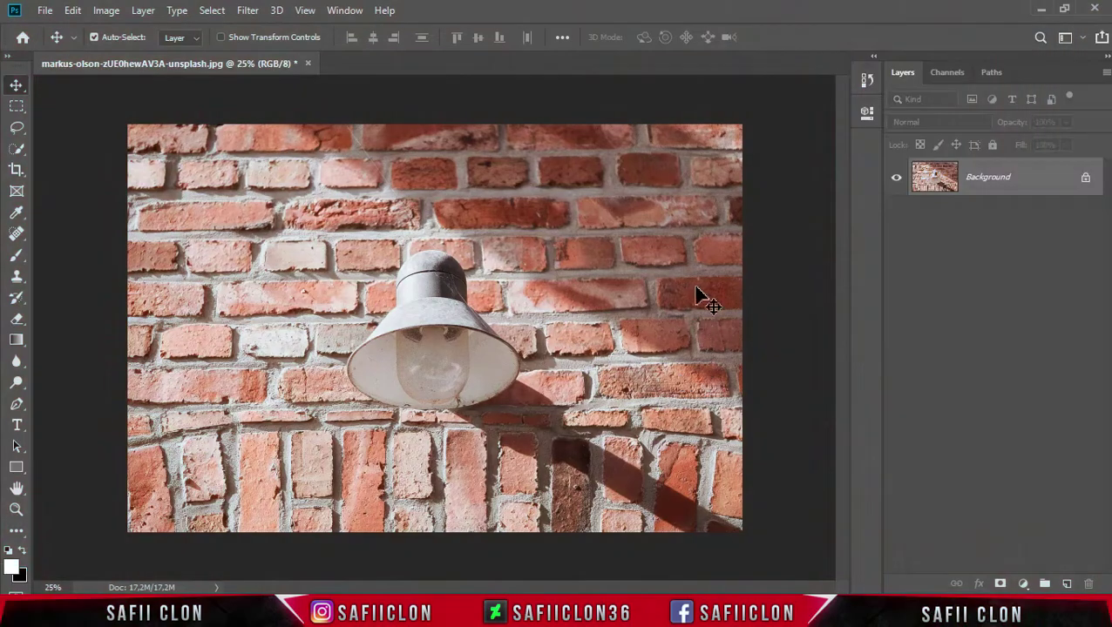
# Step: Unlock the background, duplicate Layer 0, and name the copy EDIT
pyautogui.click(1085, 180)
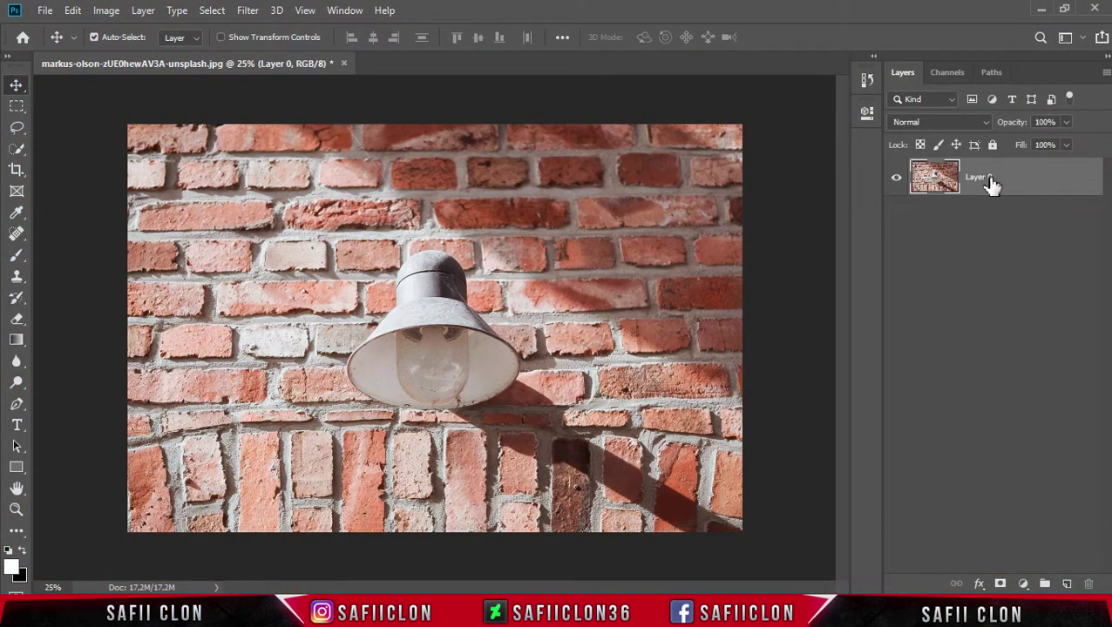
pyautogui.rightClick(1035, 181)
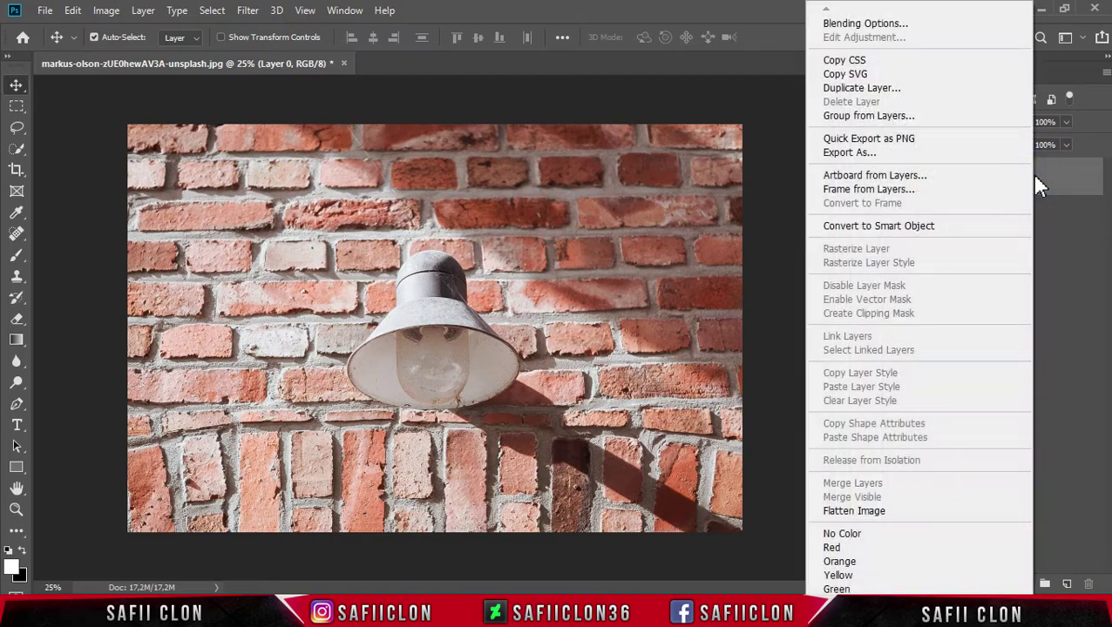
pyautogui.click(873, 90)
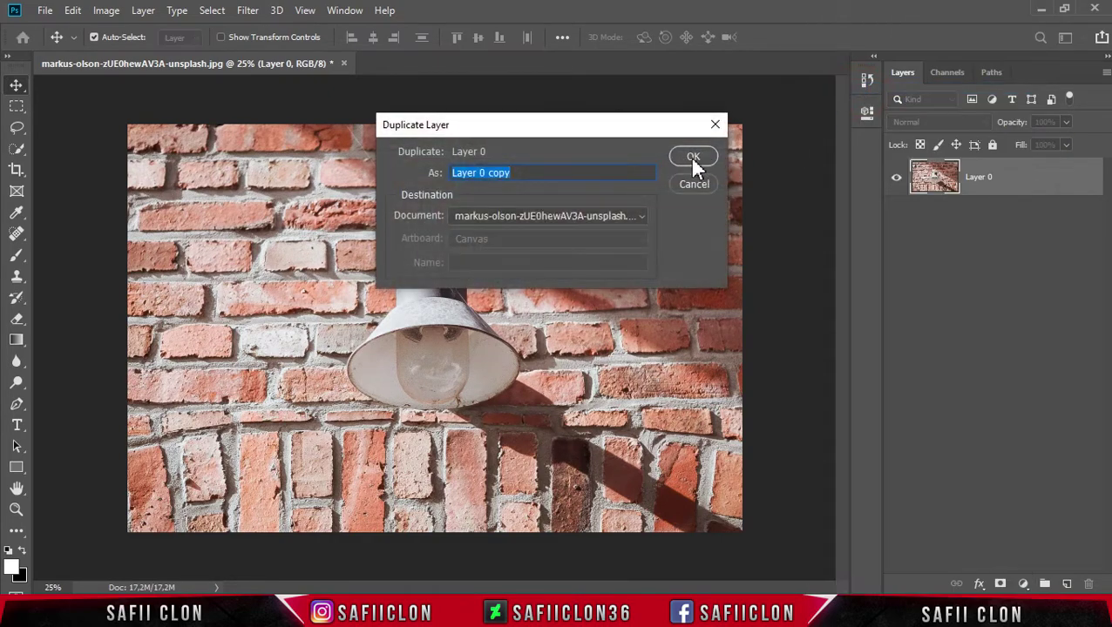
pyautogui.click(693, 158)
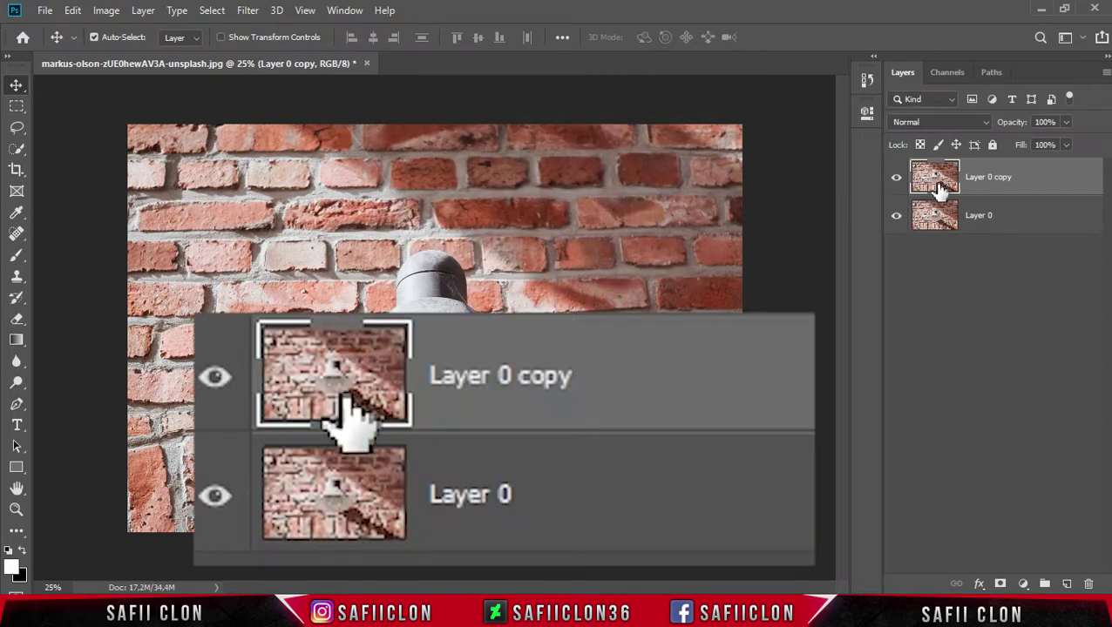
pyautogui.doubleClick(984, 178)
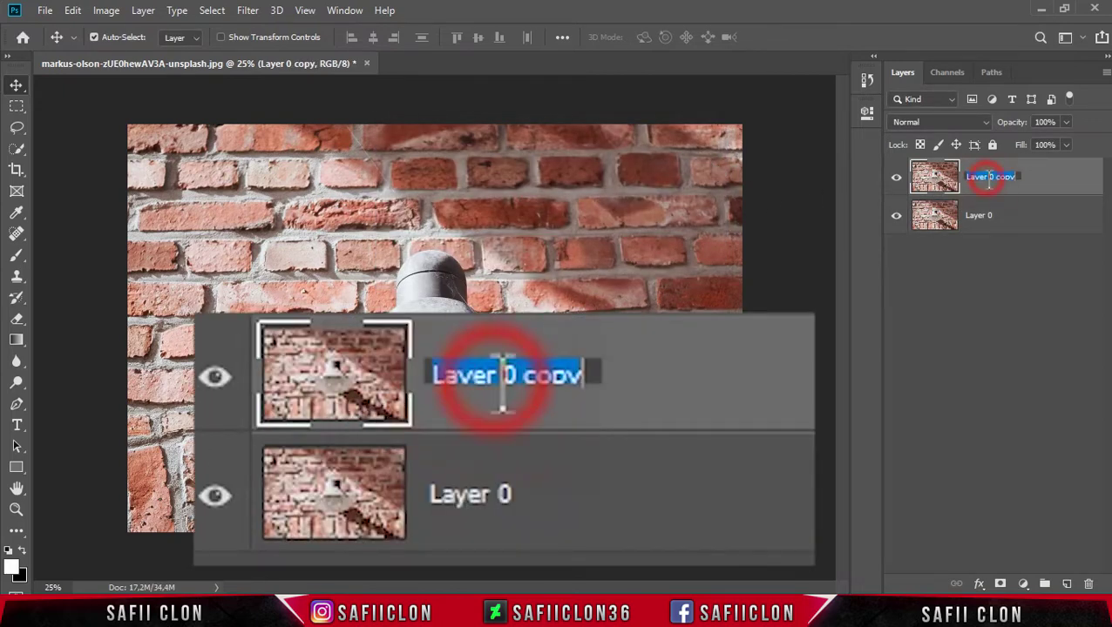
pyautogui.write('EDIT')
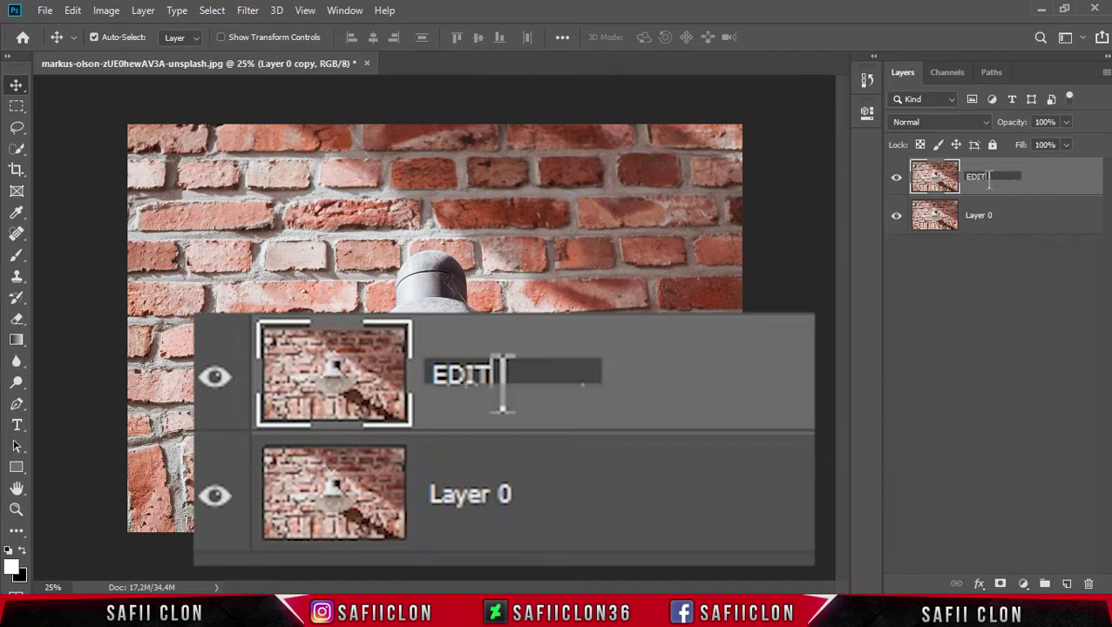
pyautogui.click(1027, 179)
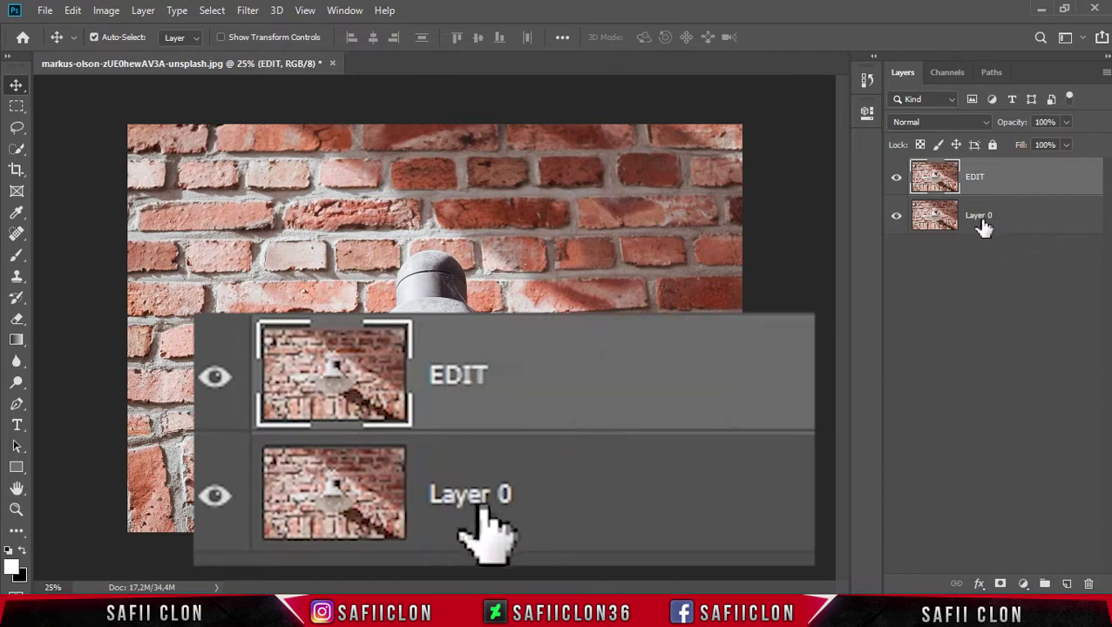
# Step: Rename Layer 0 to ORIGINAL, hide it, and select EDIT
pyautogui.click(977, 217)
pyautogui.doubleClick(977, 217)
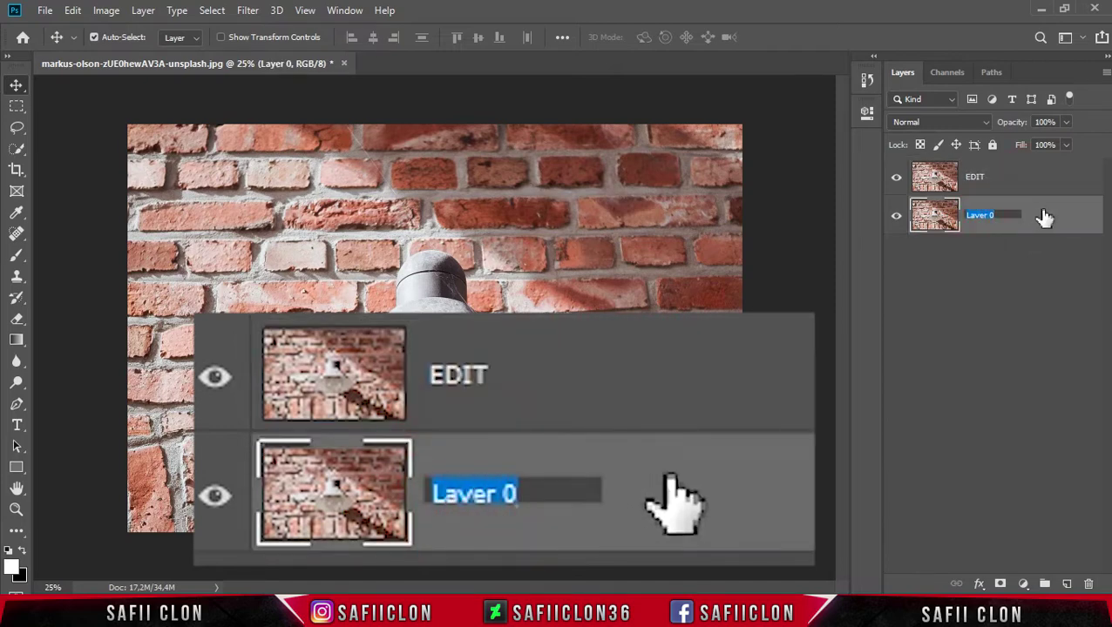
pyautogui.write('ORIGINAL')
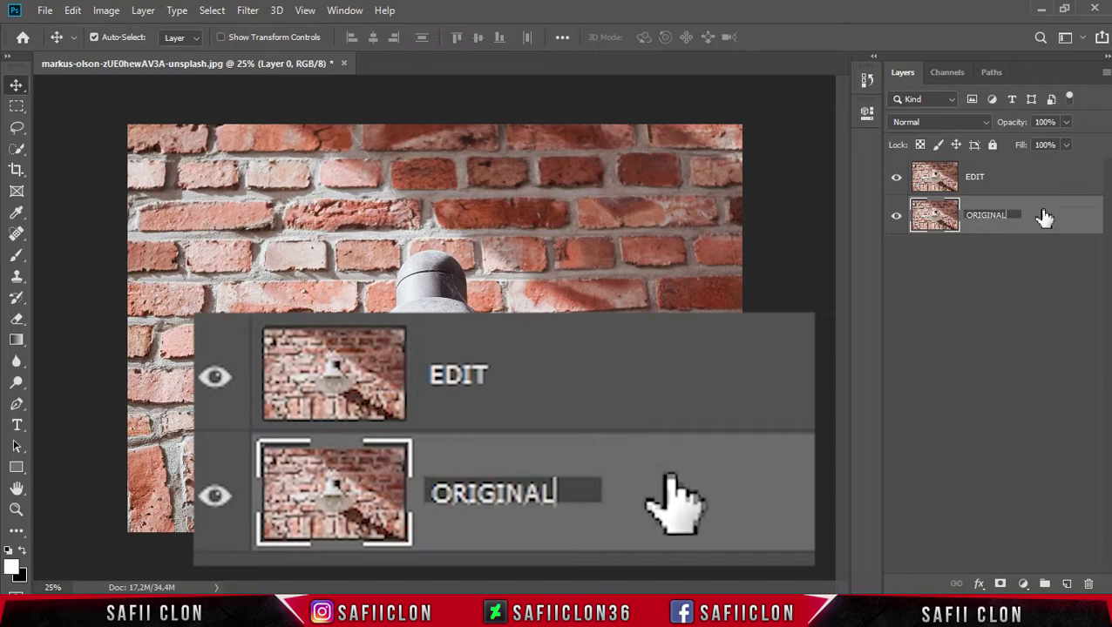
pyautogui.click(1043, 218)
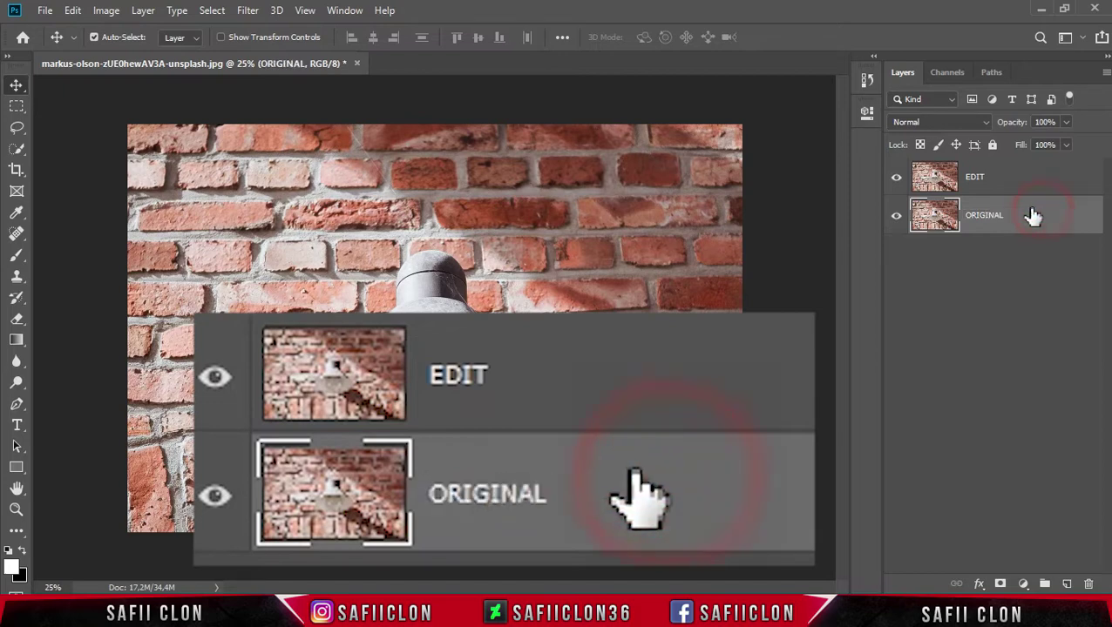
pyautogui.click(895, 218)
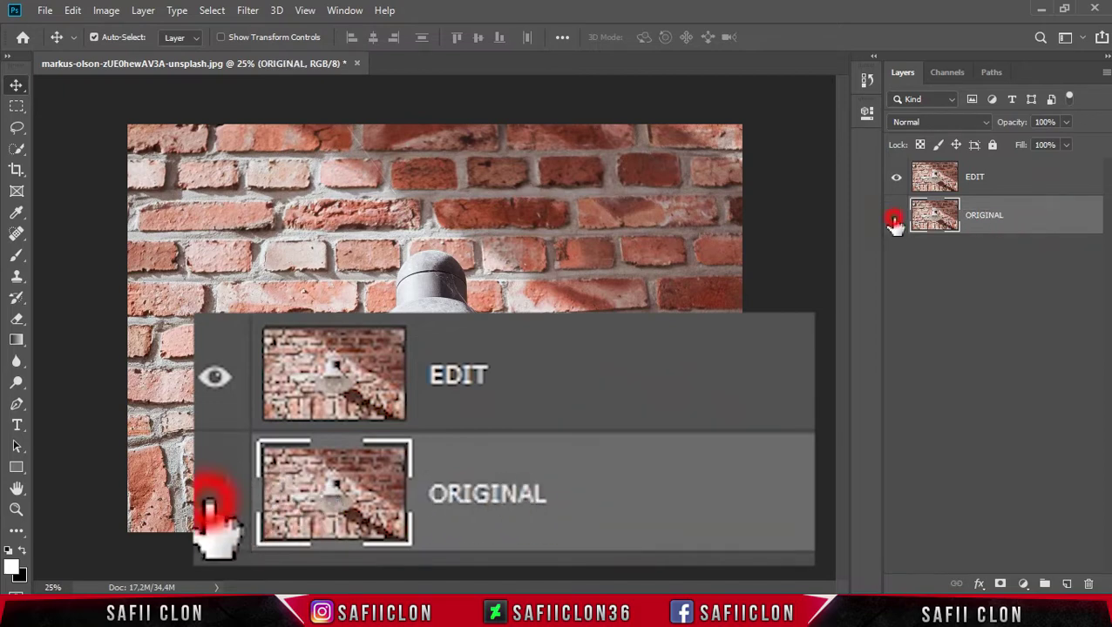
pyautogui.click(1006, 183)
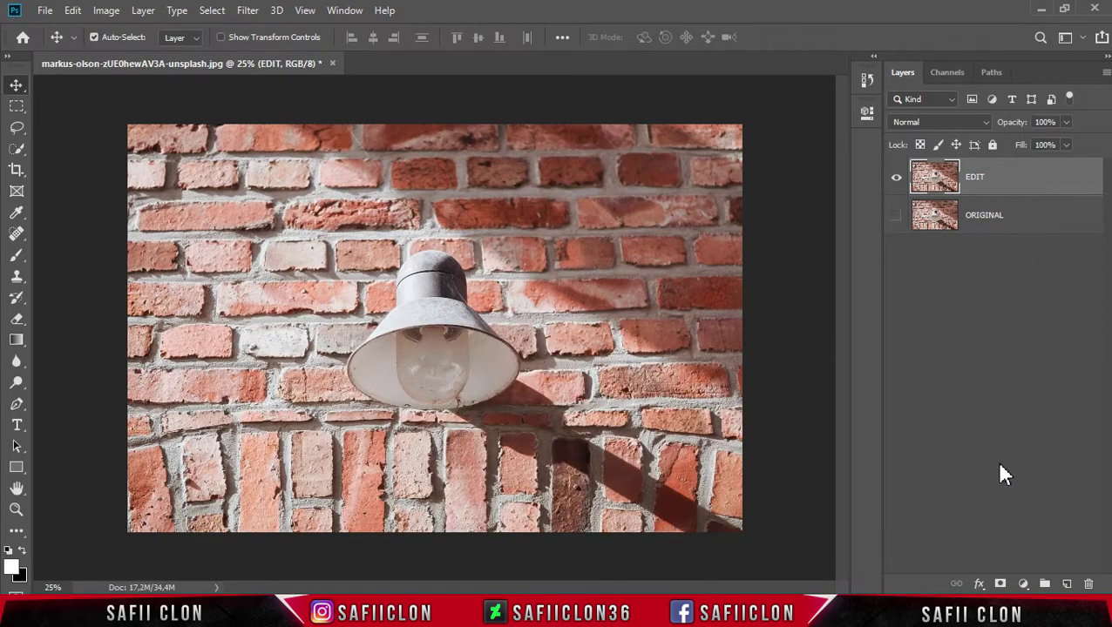
# Step: Add a Brightness/Contrast adjustment at Brightness -71 and Contrast 14, toggling it to compare
pyautogui.click(1023, 585)
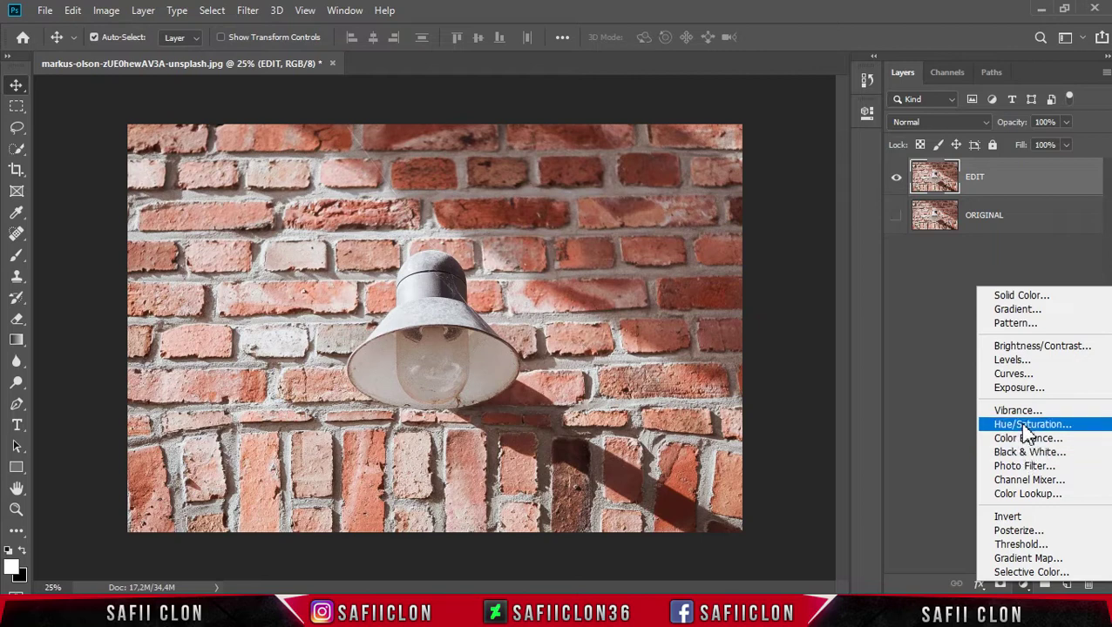
pyautogui.click(1044, 349)
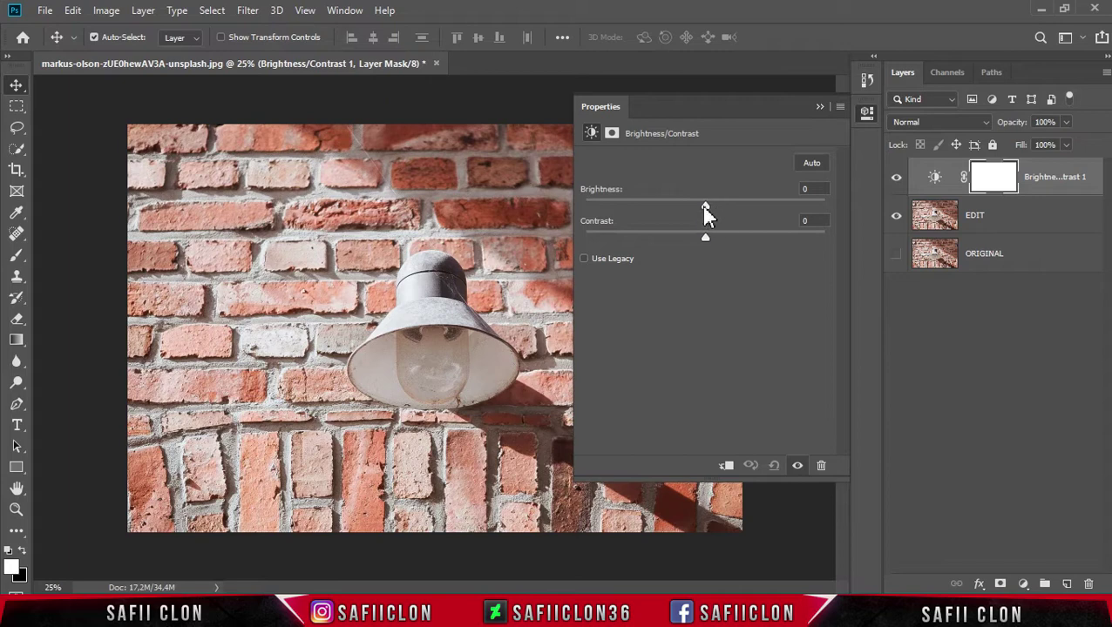
pyautogui.moveTo(703, 207); pyautogui.dragTo(647, 203)
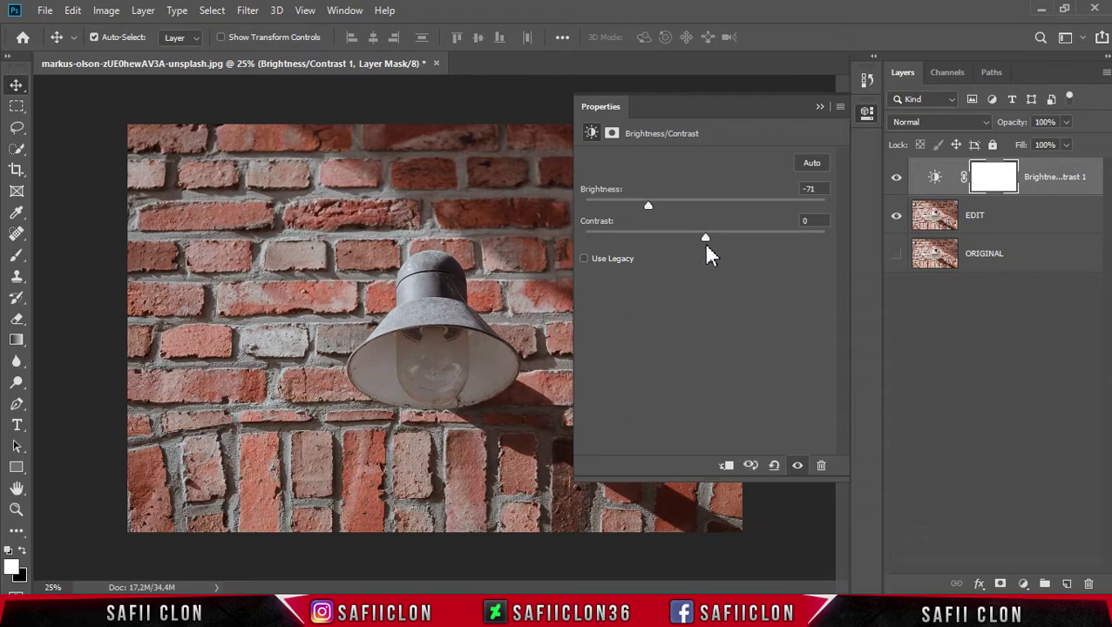
pyautogui.moveTo(706, 241)
pyautogui.mouseDown()
pyautogui.moveTo(712, 248)
pyautogui.moveTo(693, 243)
pyautogui.moveTo(712, 244)
pyautogui.mouseUp()
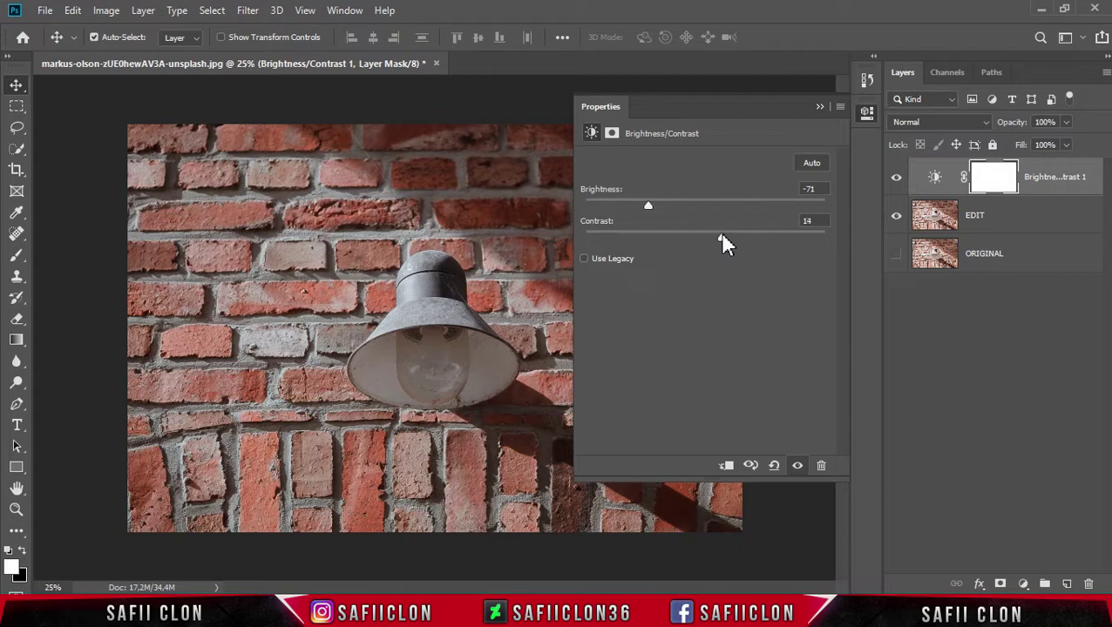
pyautogui.click(819, 106)
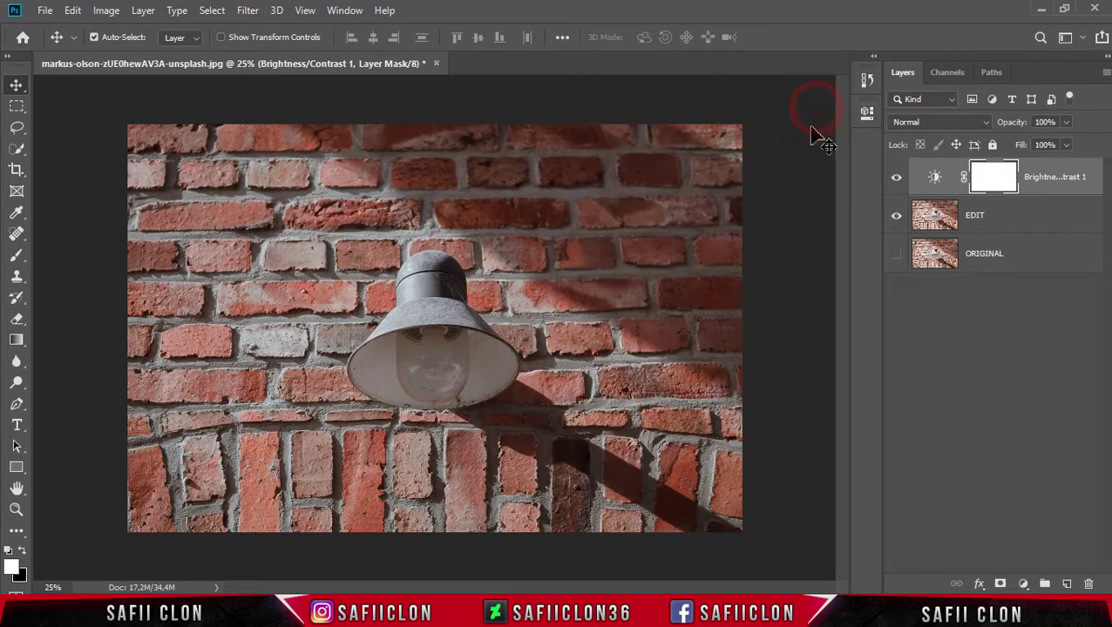
pyautogui.click(897, 178)
pyautogui.click(897, 178)
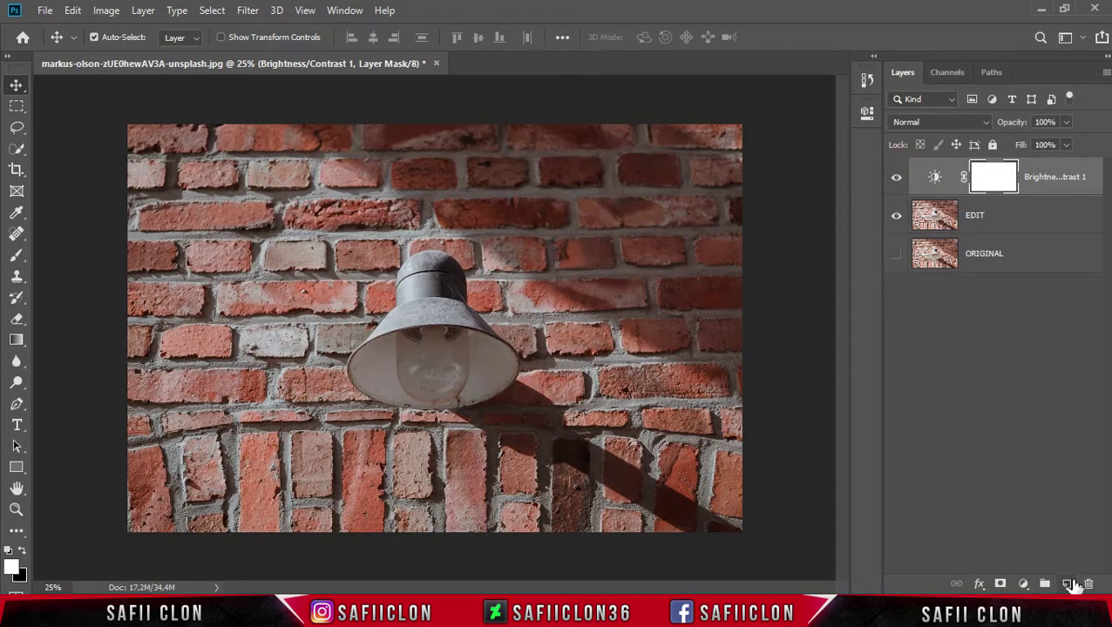
# Step: Add a new empty layer on top named LIGHT
pyautogui.click(1066, 585)
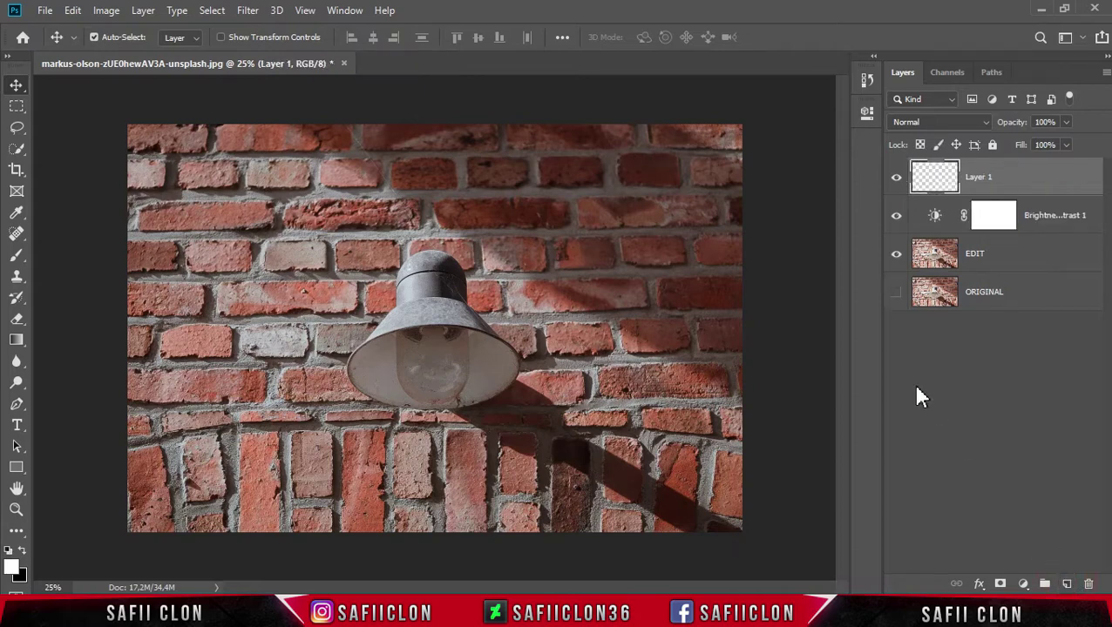
pyautogui.doubleClick(983, 178)
pyautogui.write('L')
pyautogui.click(1039, 185)
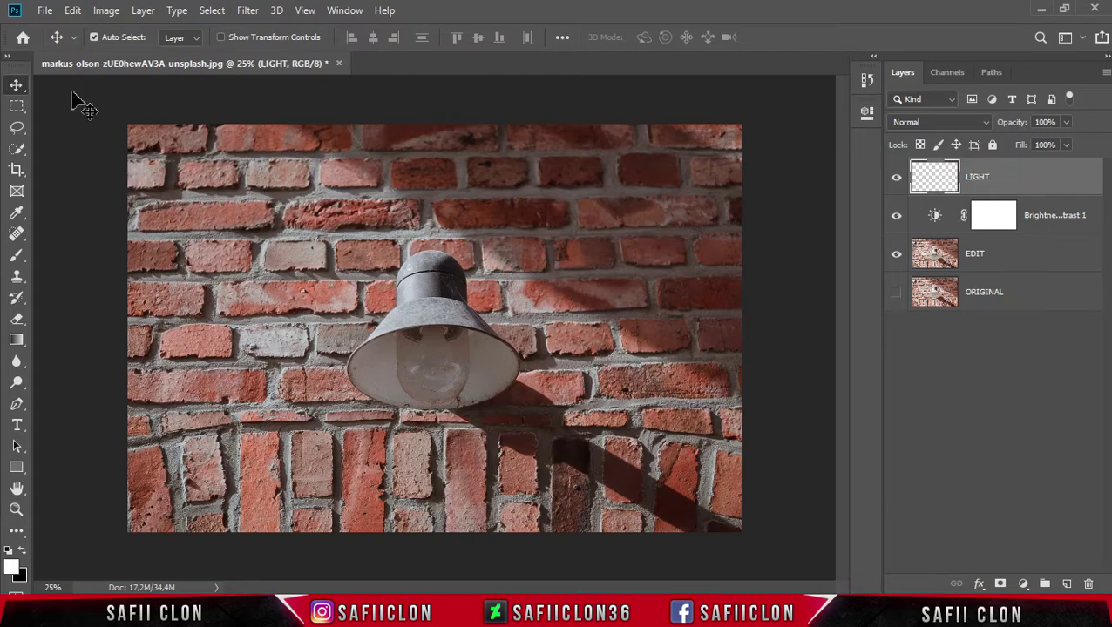
# Step: Fill the LIGHT layer with Black using Edit > Fill
pyautogui.click(73, 13)
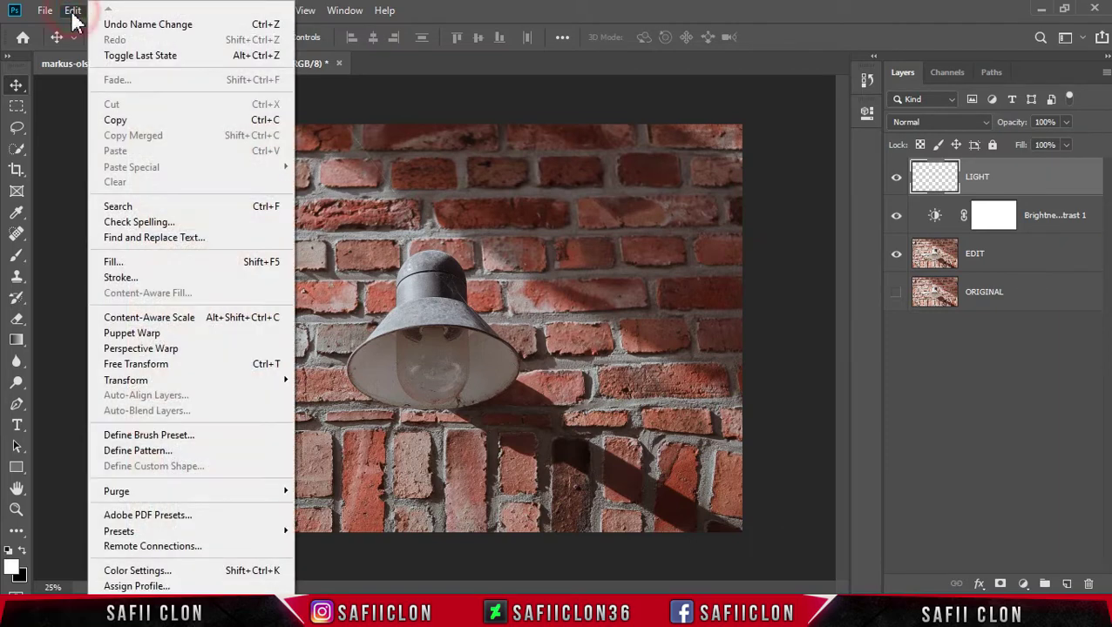
pyautogui.click(143, 264)
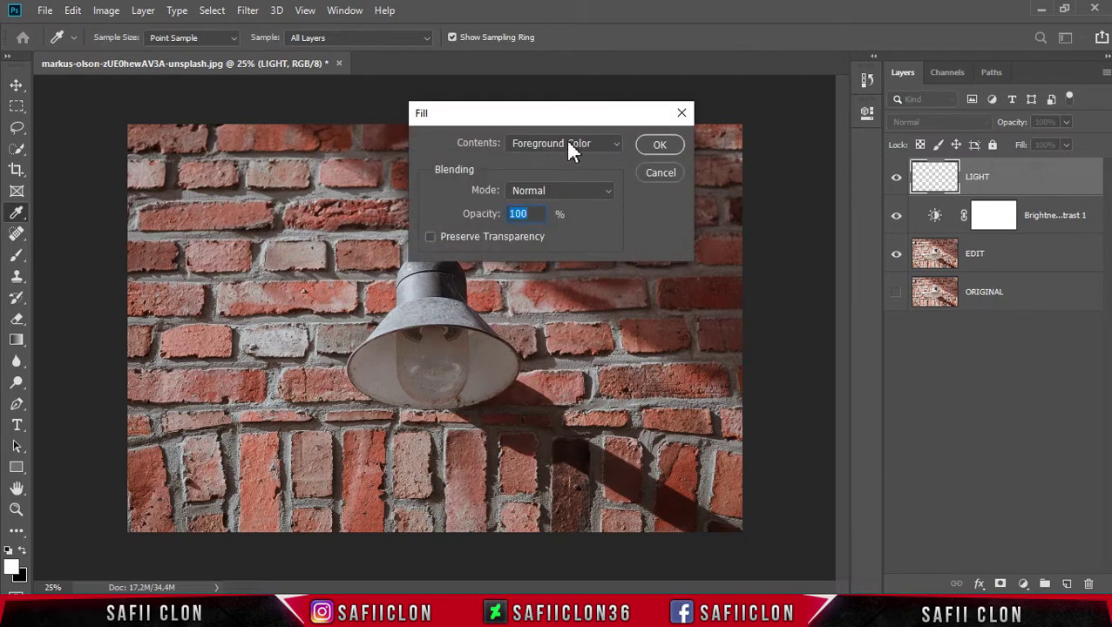
pyautogui.click(591, 146)
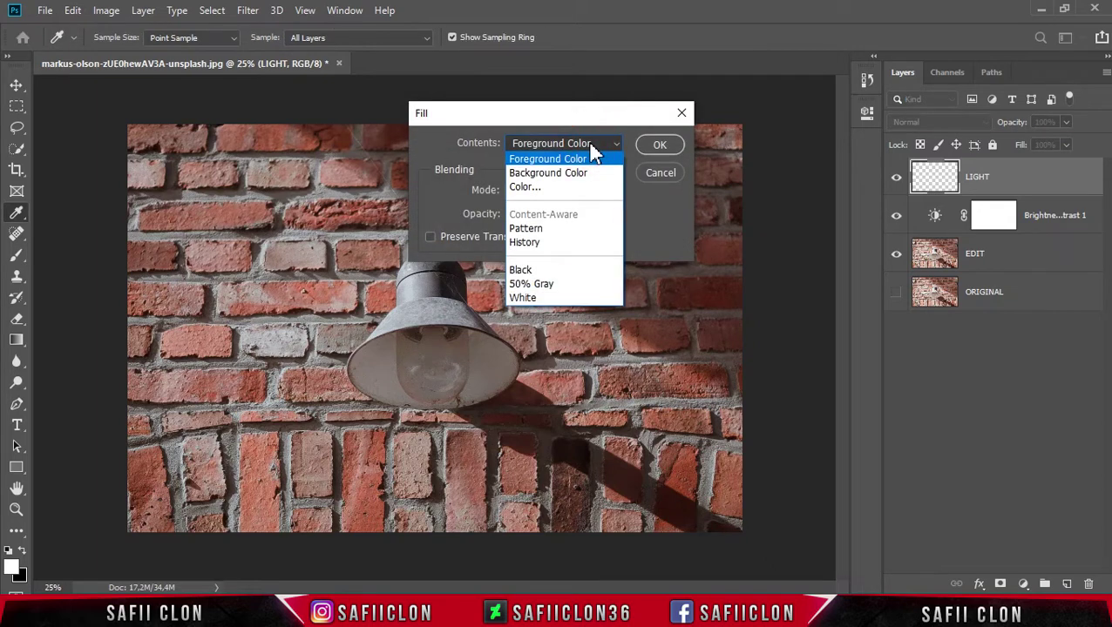
pyautogui.click(535, 273)
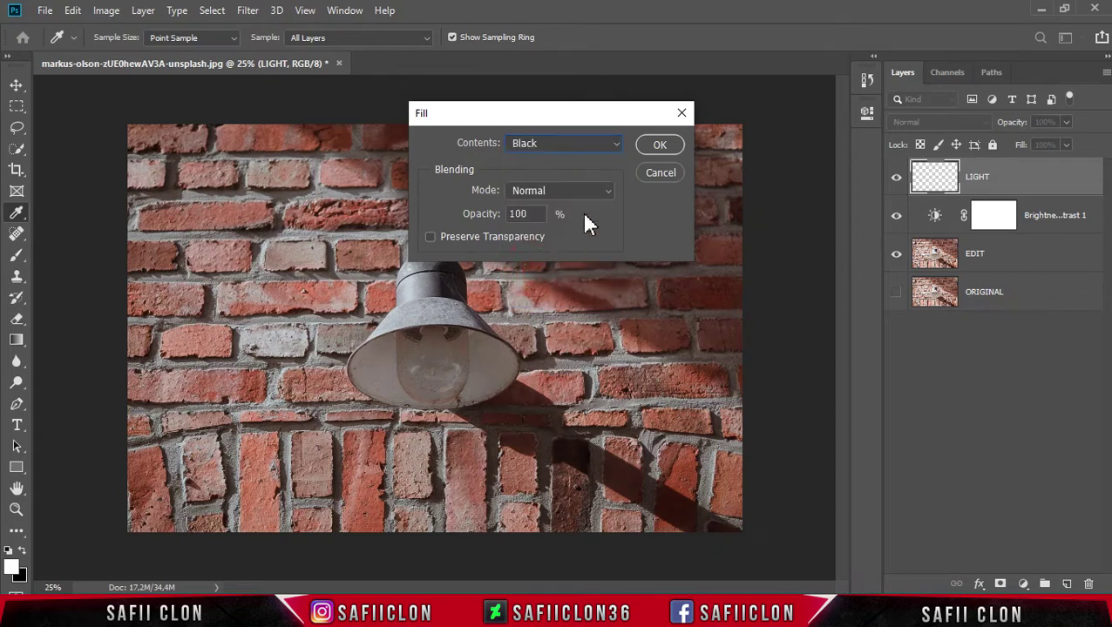
pyautogui.click(659, 148)
pyautogui.press('v')
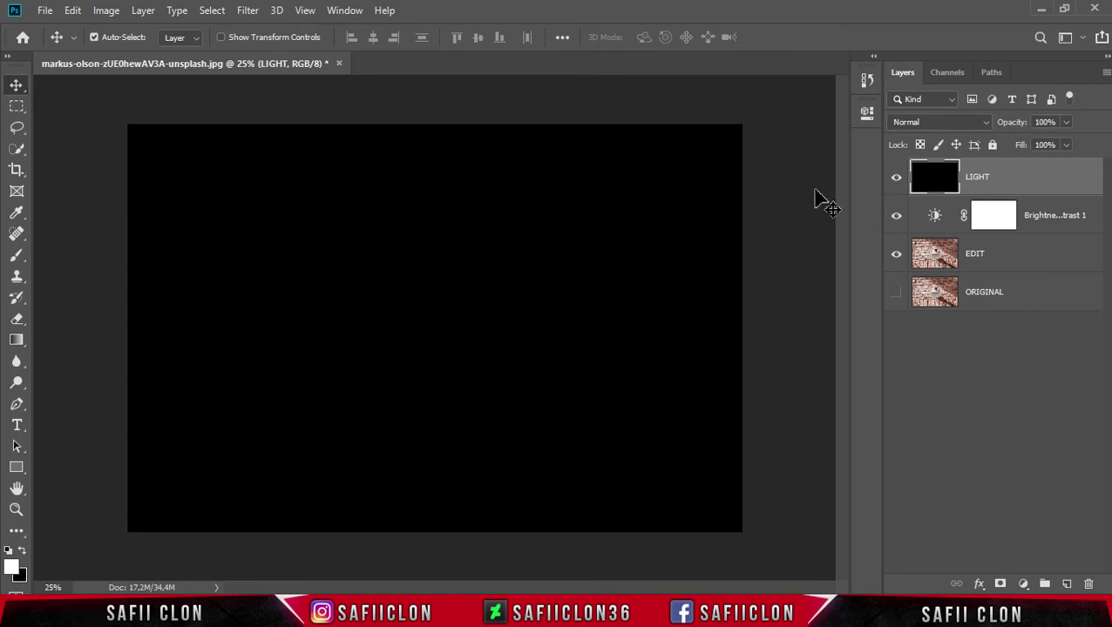
# Step: Set LIGHT's blend mode to Color Dodge and zoom in to 33.3%
pyautogui.click(949, 124)
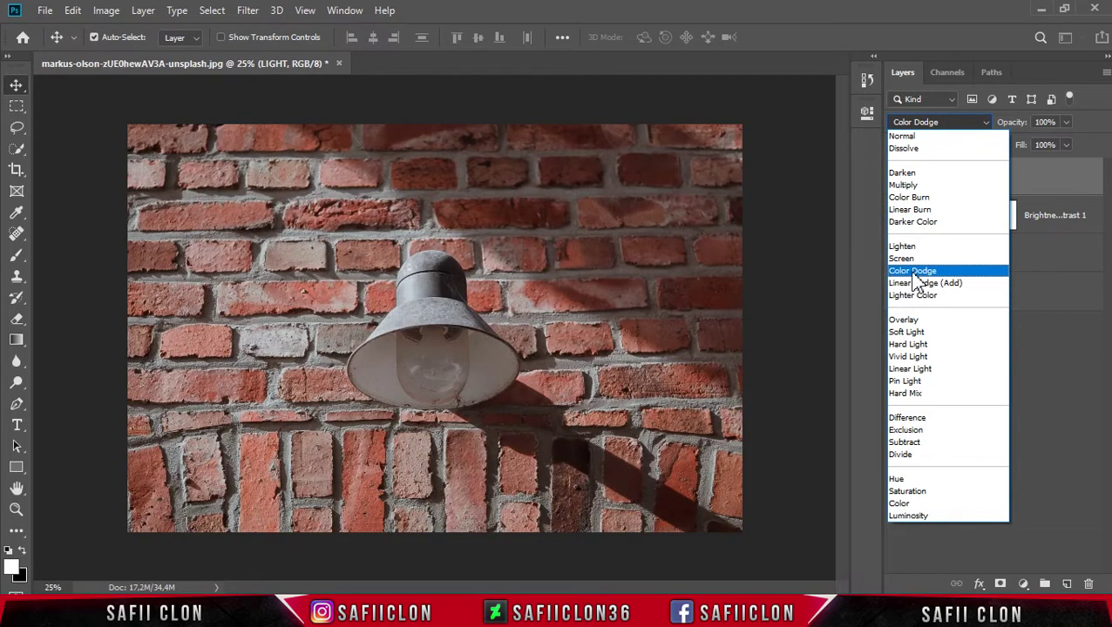
pyautogui.click(916, 273)
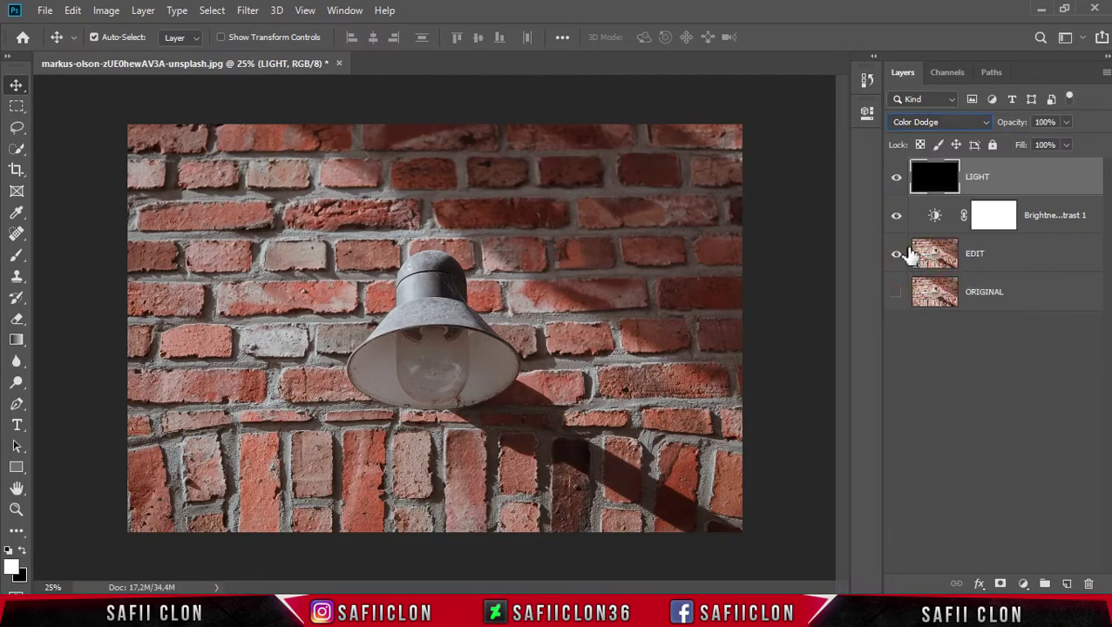
pyautogui.click(1006, 178)
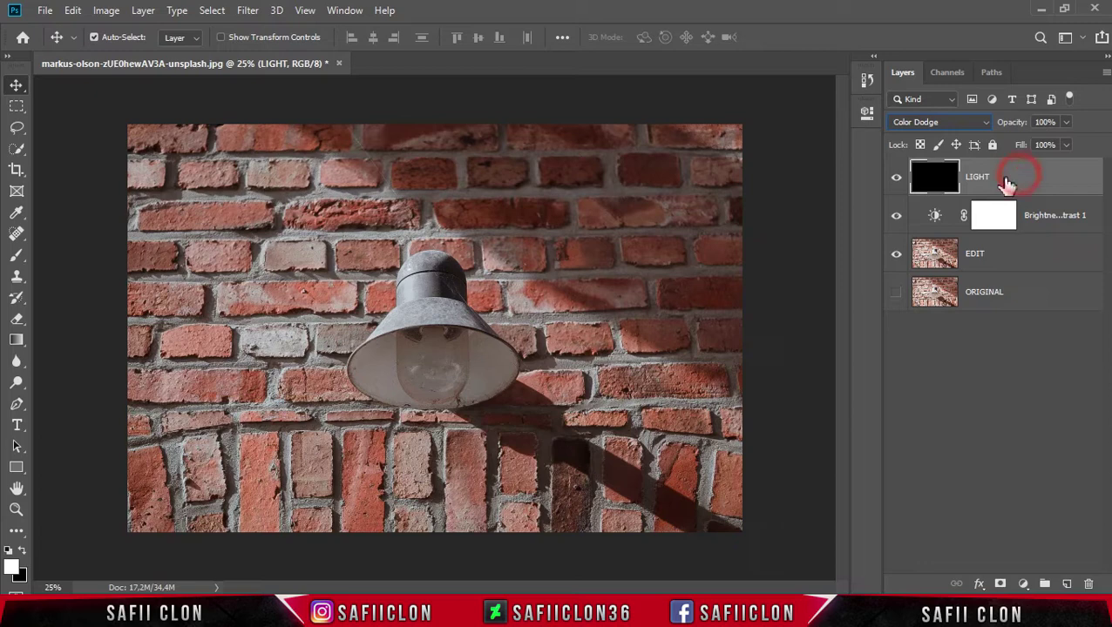
pyautogui.hotkey('ctrl', '+')
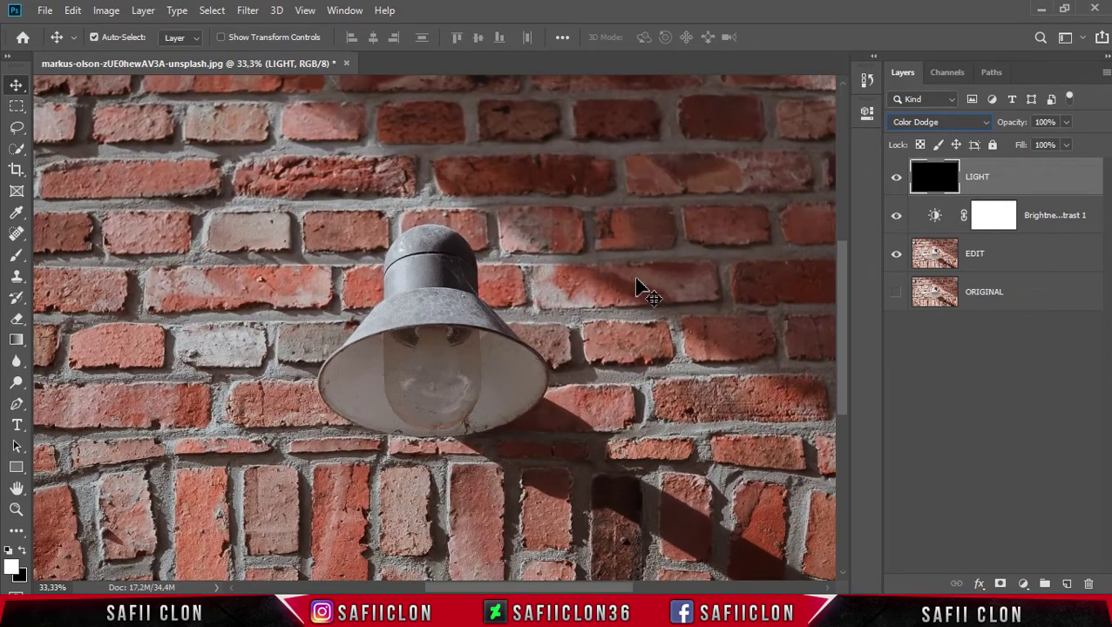
# Step: Set up the Brush tool with a Soft Round tip at 174 px and 22% opacity
pyautogui.click(12, 259)
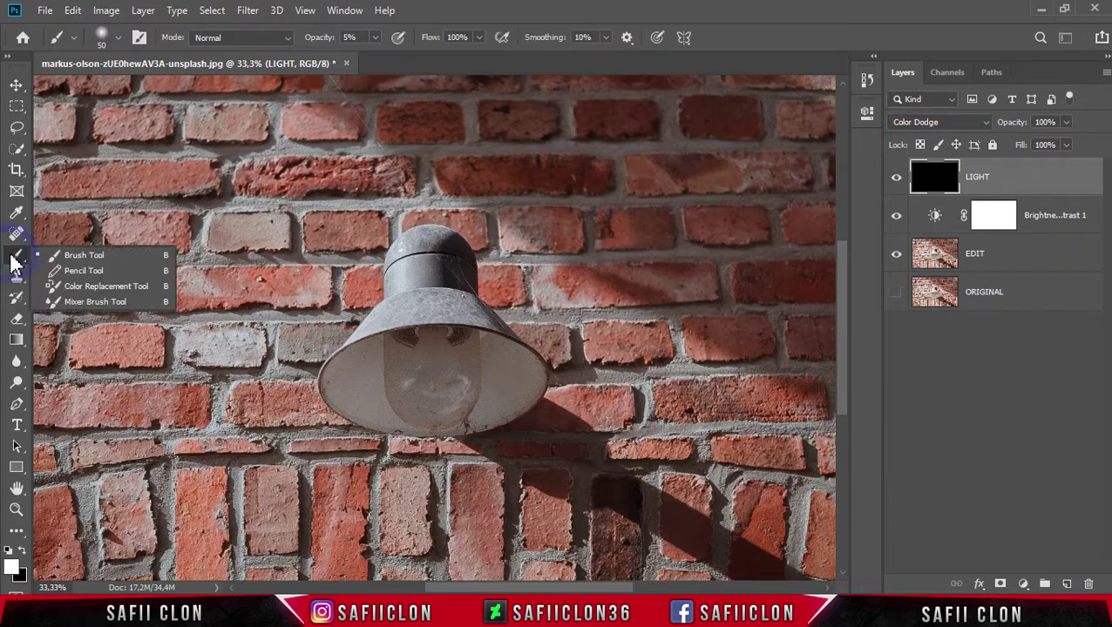
pyautogui.click(89, 257)
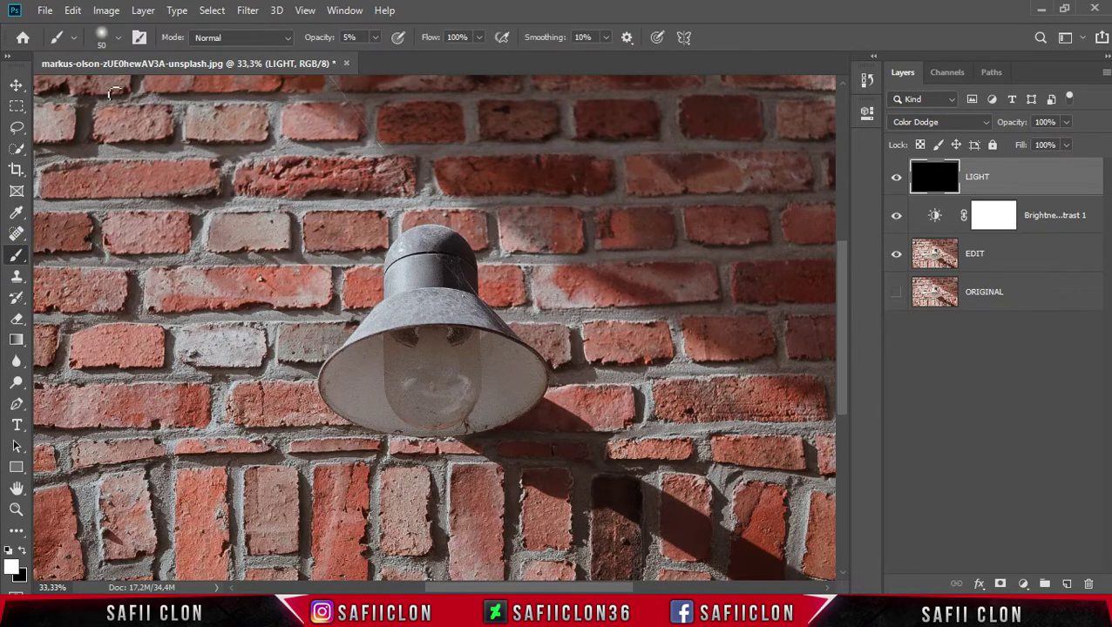
pyautogui.click(117, 37)
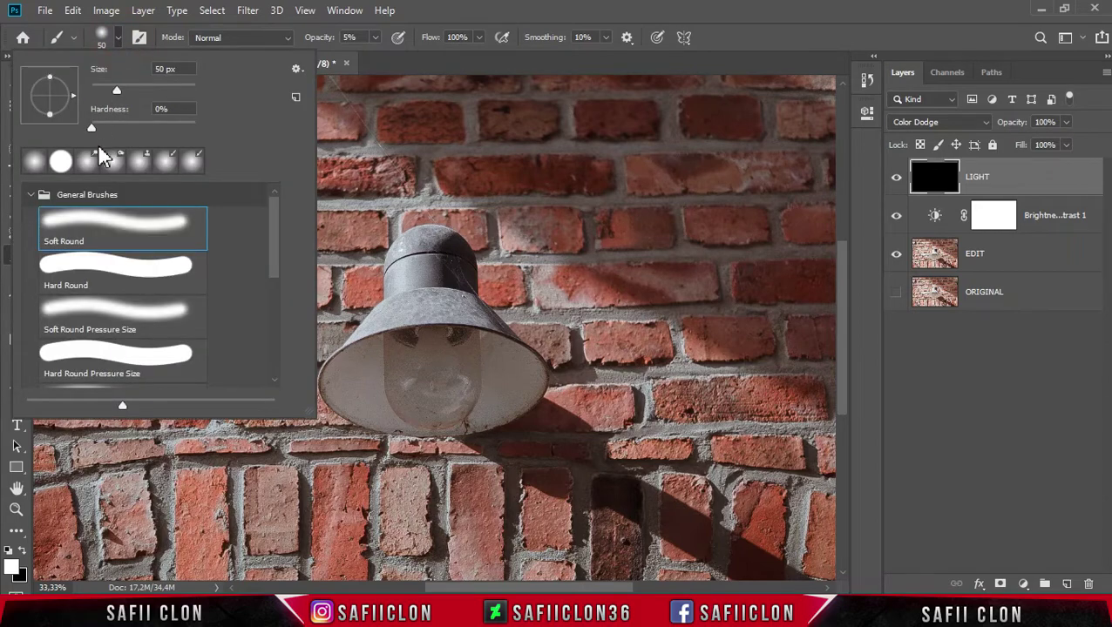
pyautogui.click(129, 230)
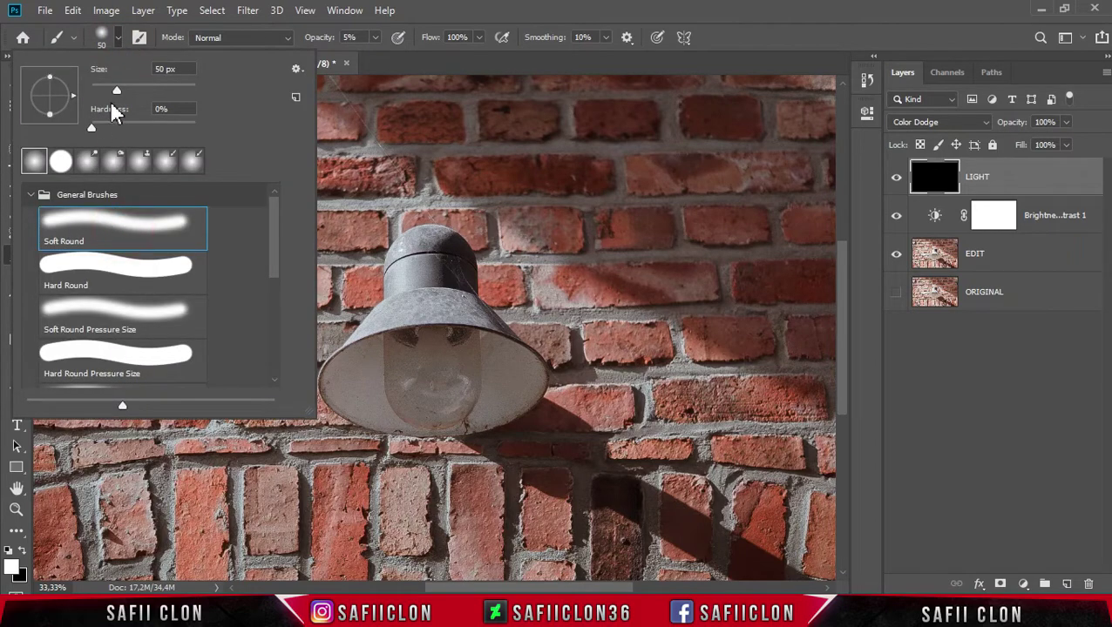
pyautogui.moveTo(118, 94); pyautogui.dragTo(157, 98)
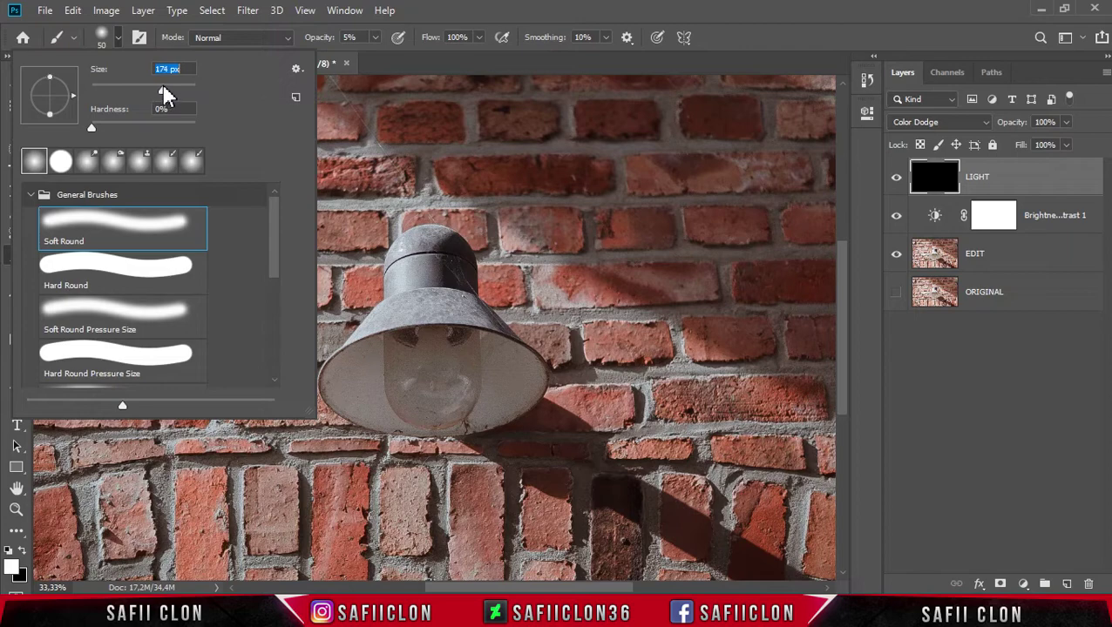
pyautogui.click(117, 39)
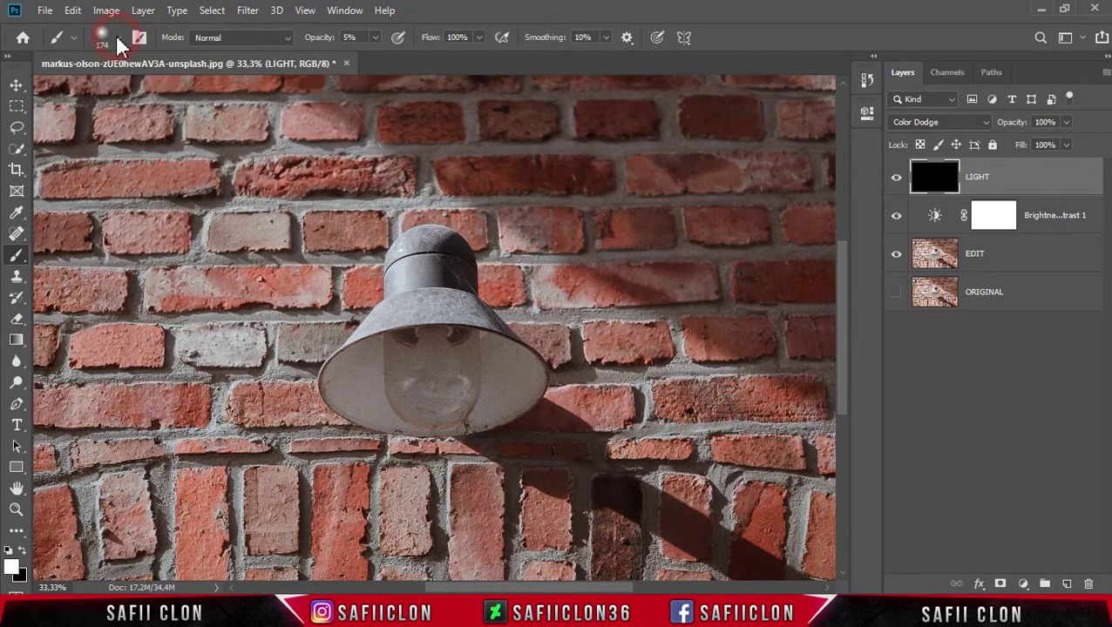
pyautogui.click(375, 39)
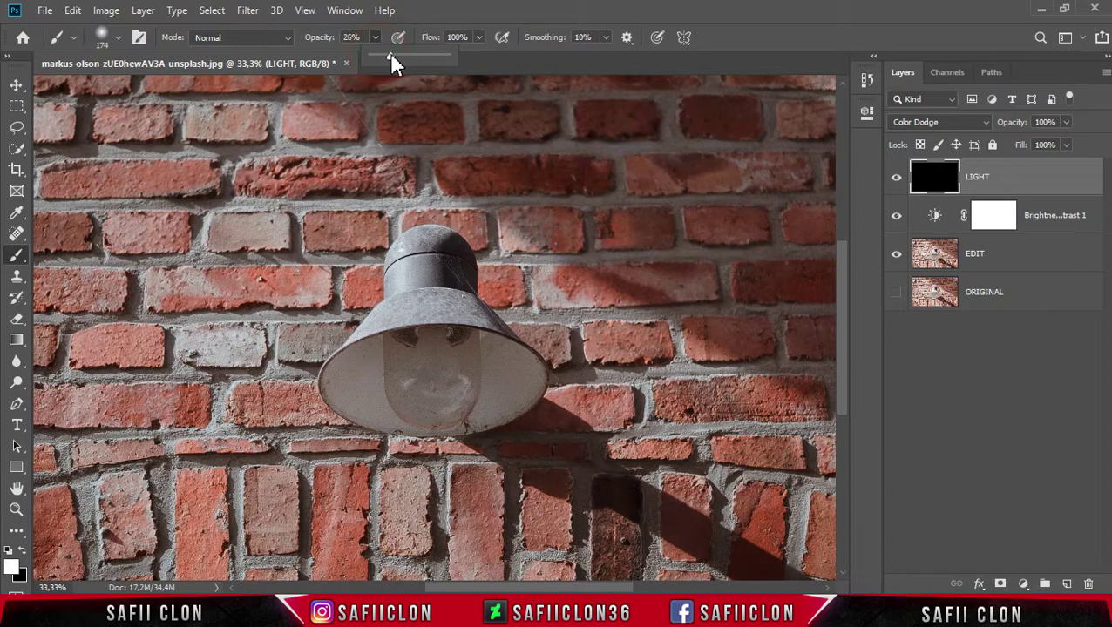
pyautogui.moveTo(391, 54); pyautogui.dragTo(395, 55)
pyautogui.click(374, 35)
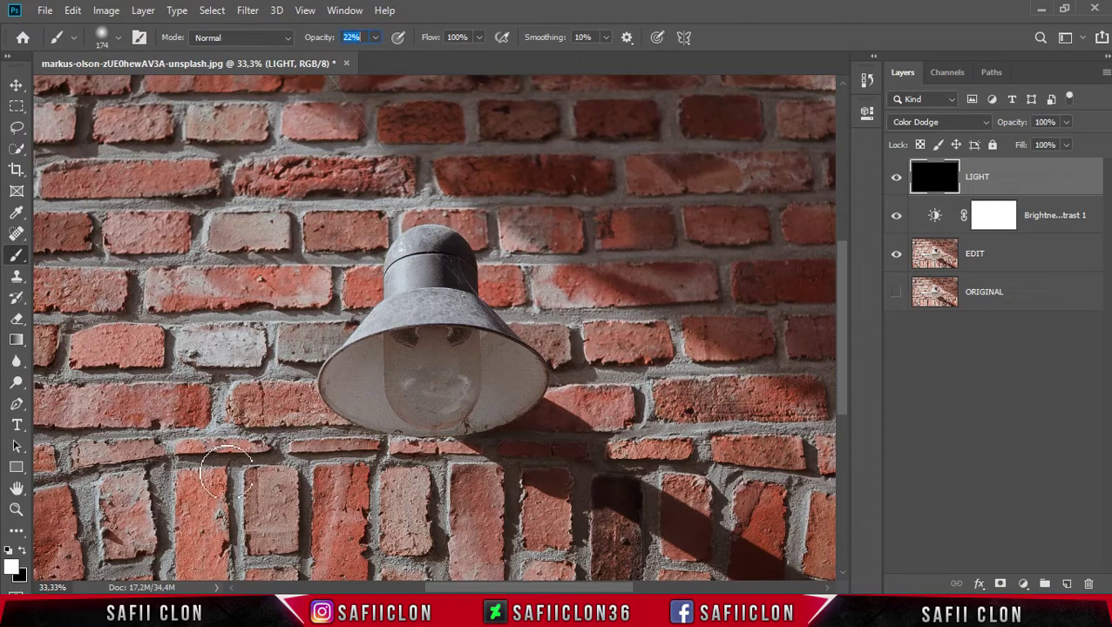
# Step: Set the foreground colour to yellow hex ffd737
pyautogui.click(14, 567)
pyautogui.moveTo(819, 87); pyautogui.dragTo(662, 147)
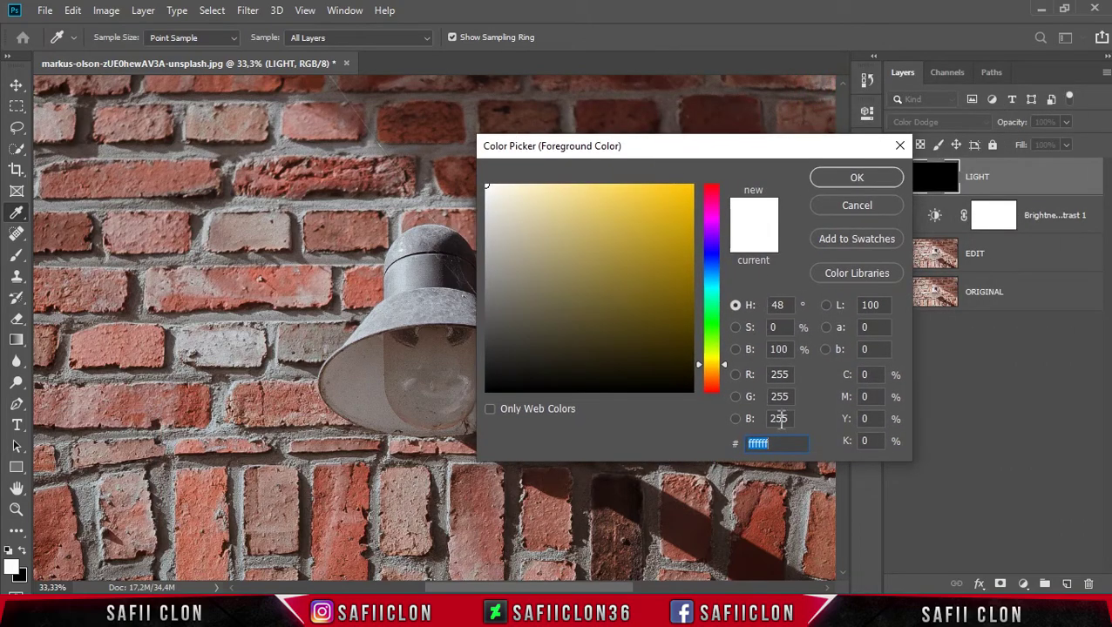
pyautogui.moveTo(789, 444); pyautogui.dragTo(699, 441)
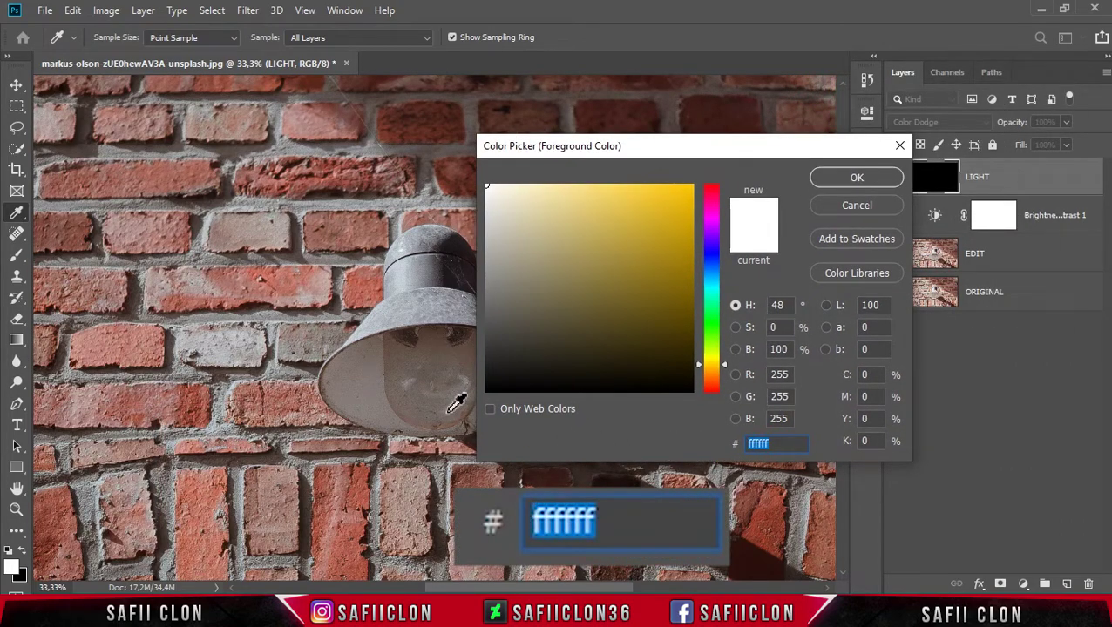
pyautogui.write('ff')
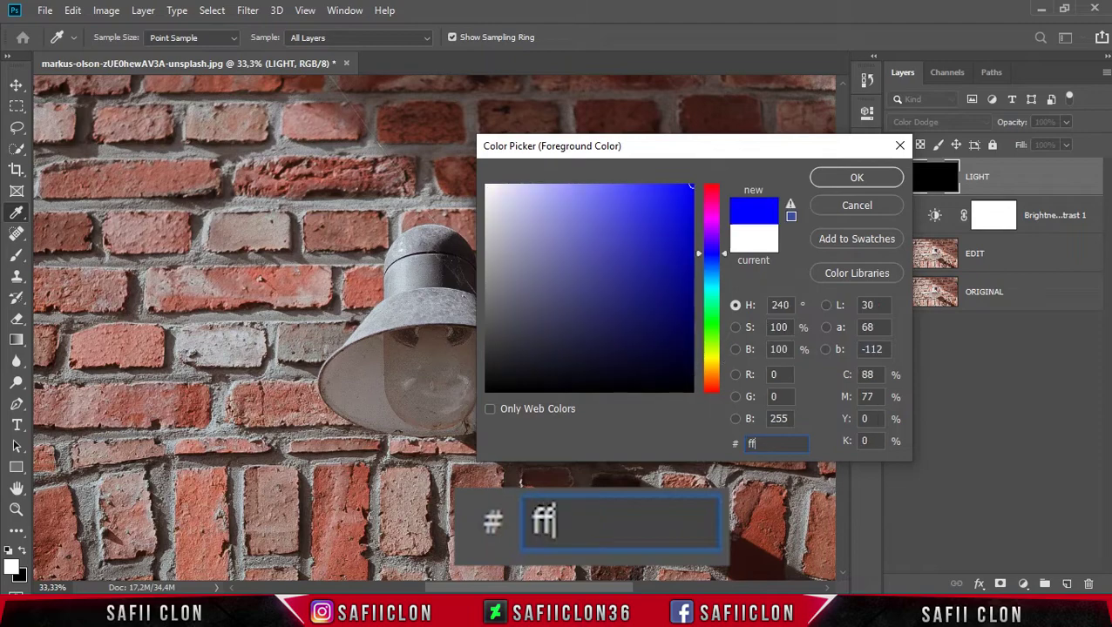
pyautogui.write('d')
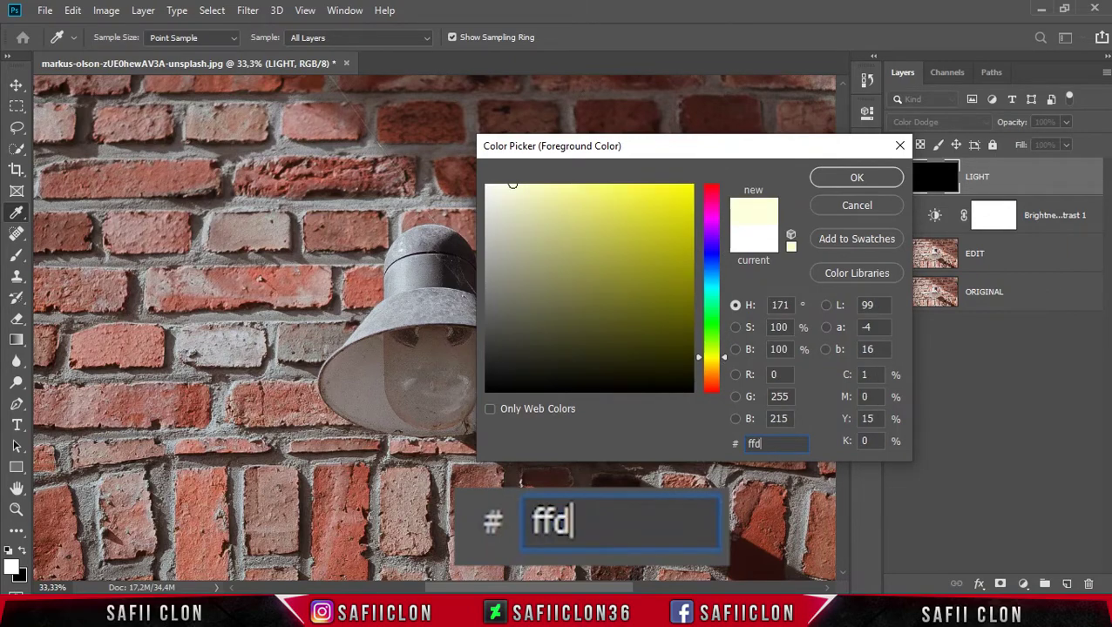
pyautogui.write('737')
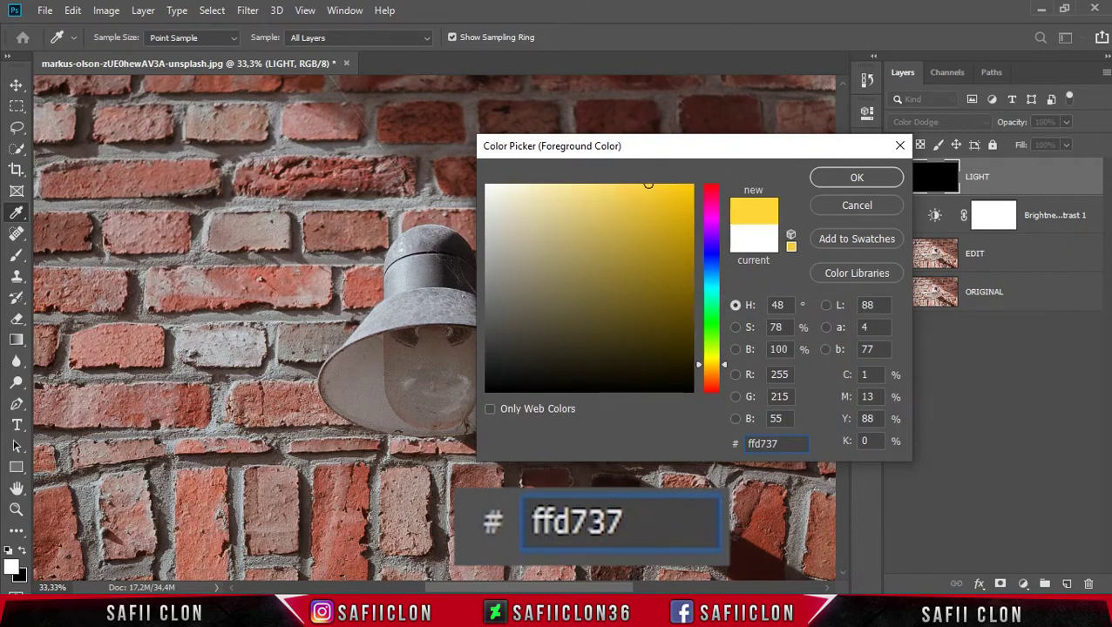
pyautogui.moveTo(779, 443); pyautogui.dragTo(720, 444)
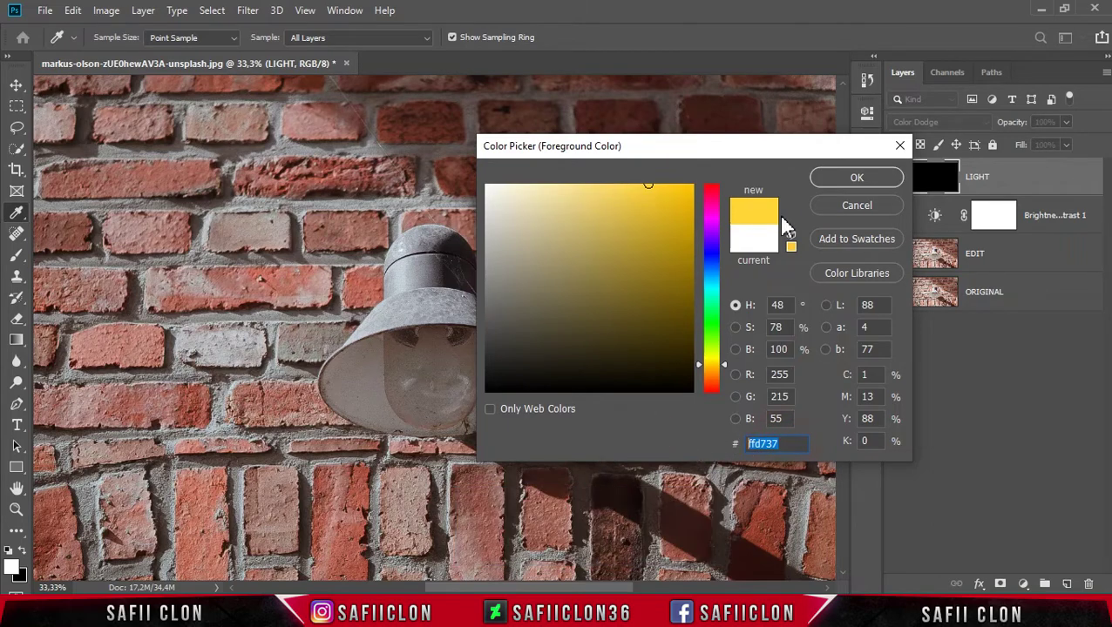
pyautogui.click(852, 177)
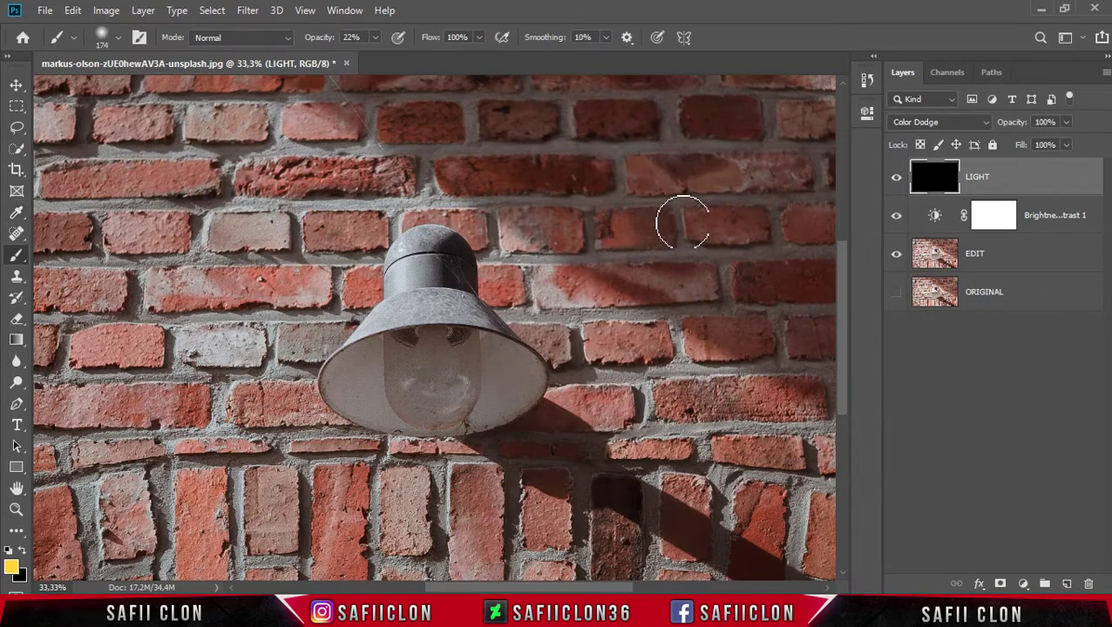
# Step: Paint yellow glow over the bulb centre, stepping the brush from 300 to 200 px
pyautogui.press(']')
pyautogui.press(']')
pyautogui.press(']')
pyautogui.click(434, 390)
pyautogui.hotkey('ctrl', 'z')
pyautogui.click(433, 389)
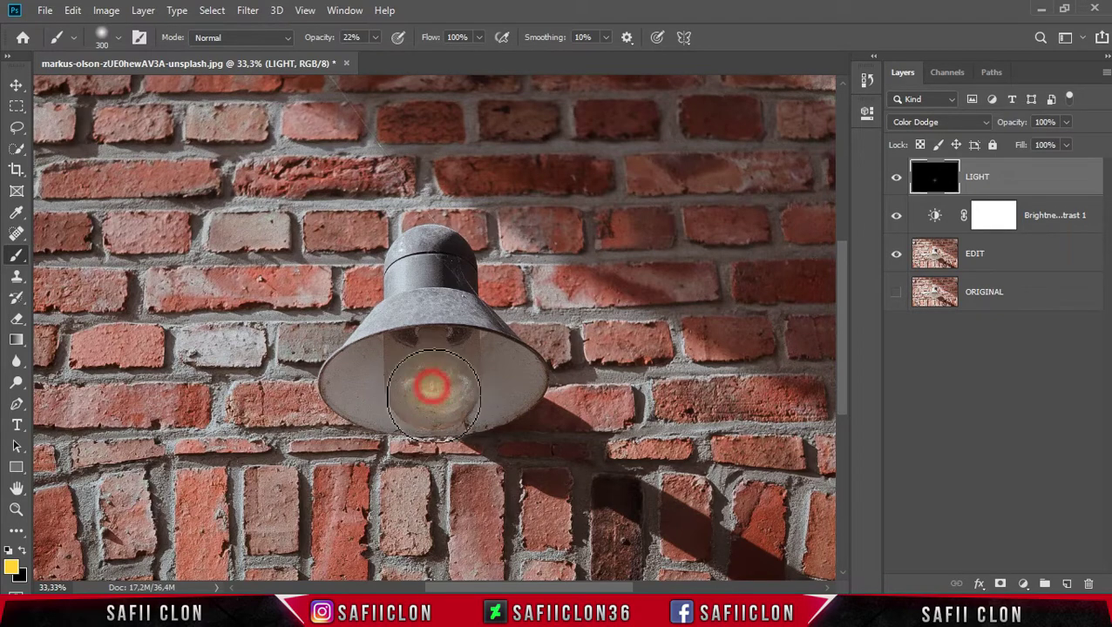
pyautogui.hotkey('ctrl', 'z')
pyautogui.press('[')
pyautogui.click(430, 388)
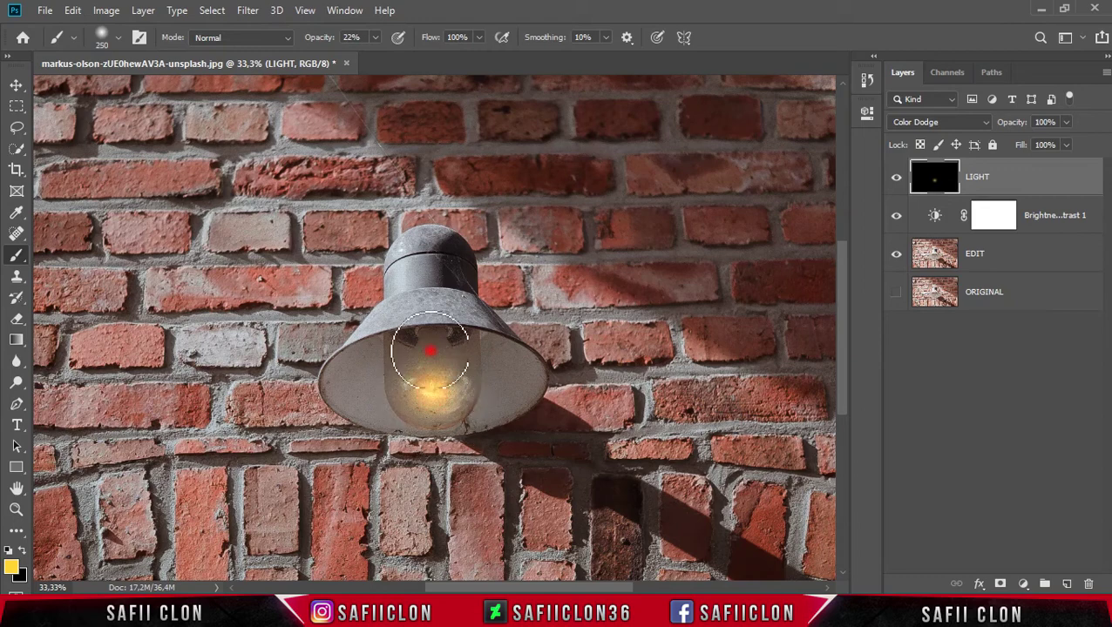
pyautogui.press('[')
pyautogui.moveTo(430, 350); pyautogui.dragTo(451, 366)
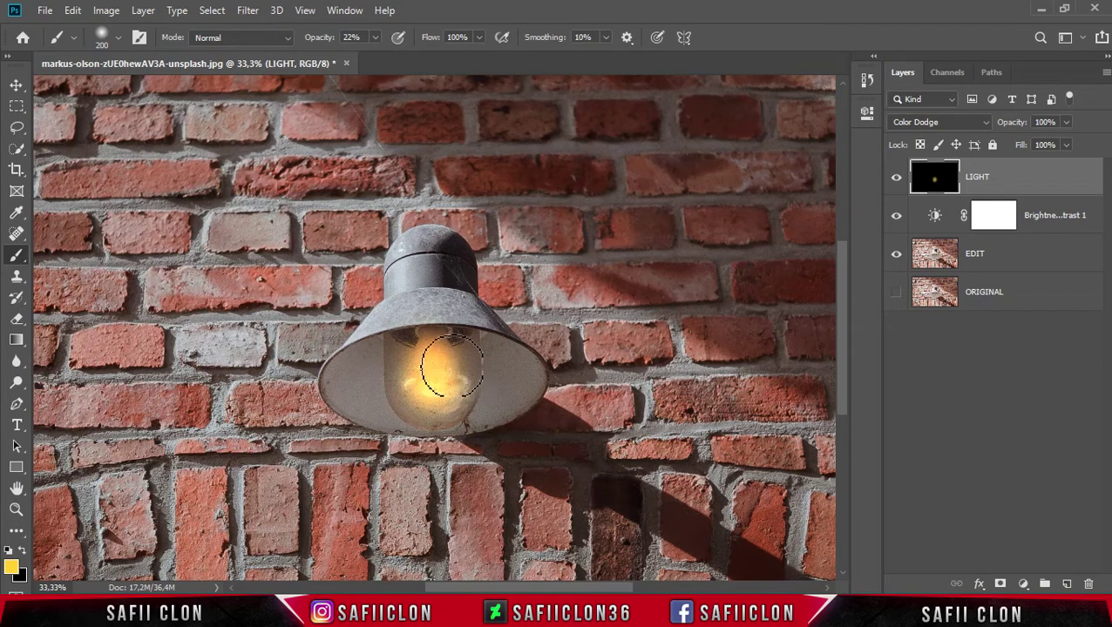
# Step: Strengthen the bulb glow with 150–700 px dabs, extending to the lamp's left side
pyautogui.press('[')
pyautogui.moveTo(410, 384); pyautogui.dragTo(420, 428)
pyautogui.click(397, 397)
pyautogui.press(']')
pyautogui.press(']')
pyautogui.press(']')
pyautogui.press(']')
pyautogui.press(']')
pyautogui.press(']')
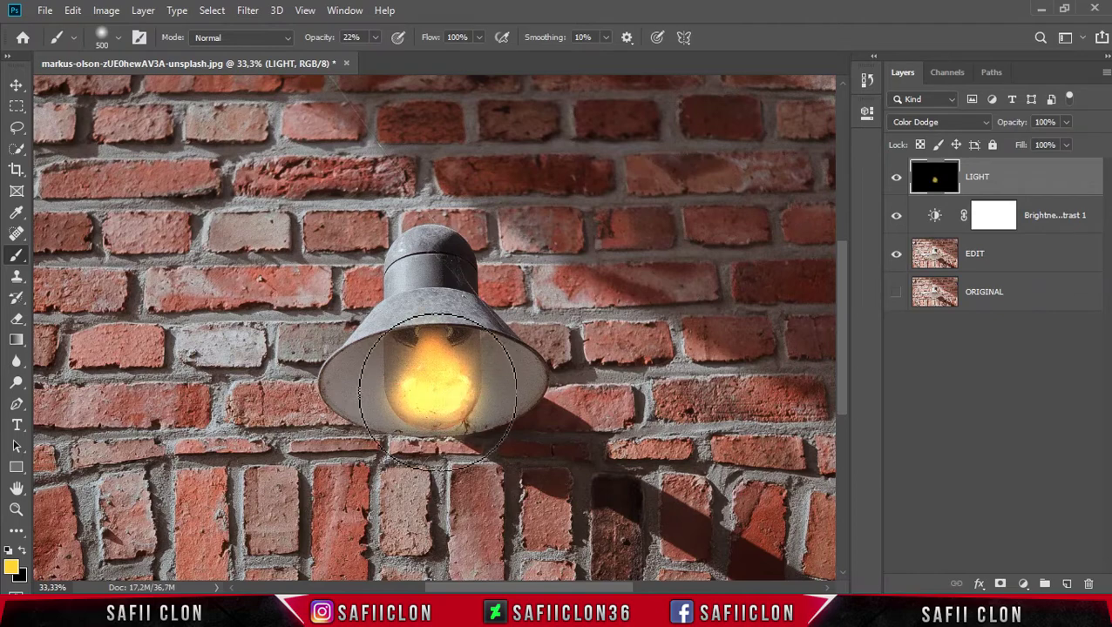
pyautogui.press(']')
pyautogui.press(']')
pyautogui.press('3')
pyautogui.press('3')
pyautogui.click(436, 403)
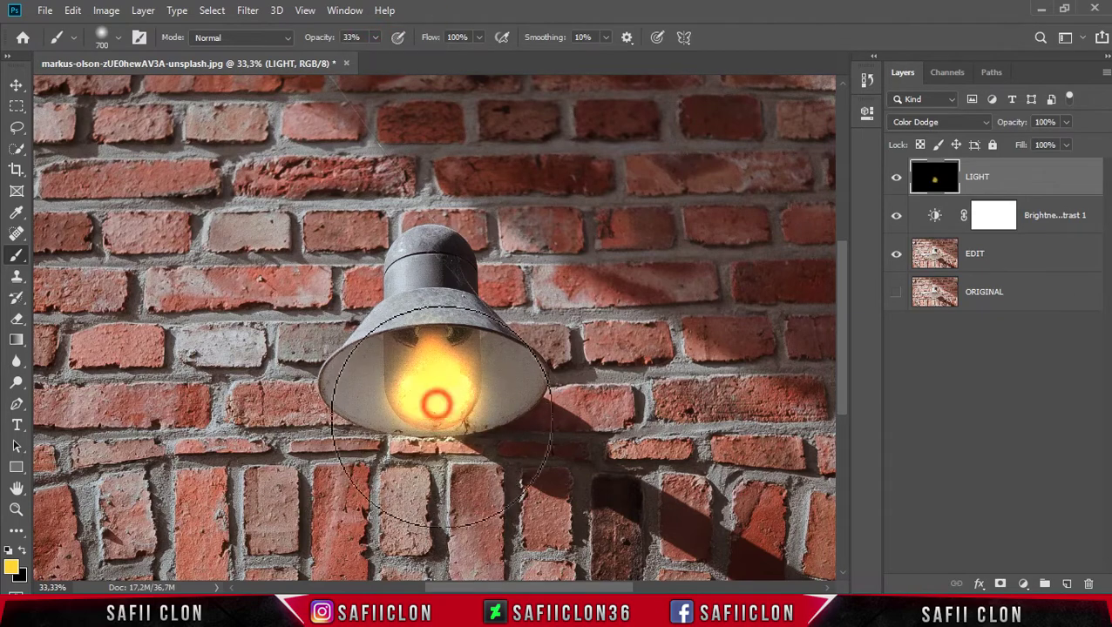
pyautogui.hotkey('ctrl', '-')
pyautogui.press('[')
pyautogui.press('[')
pyautogui.press('[')
pyautogui.click(377, 383)
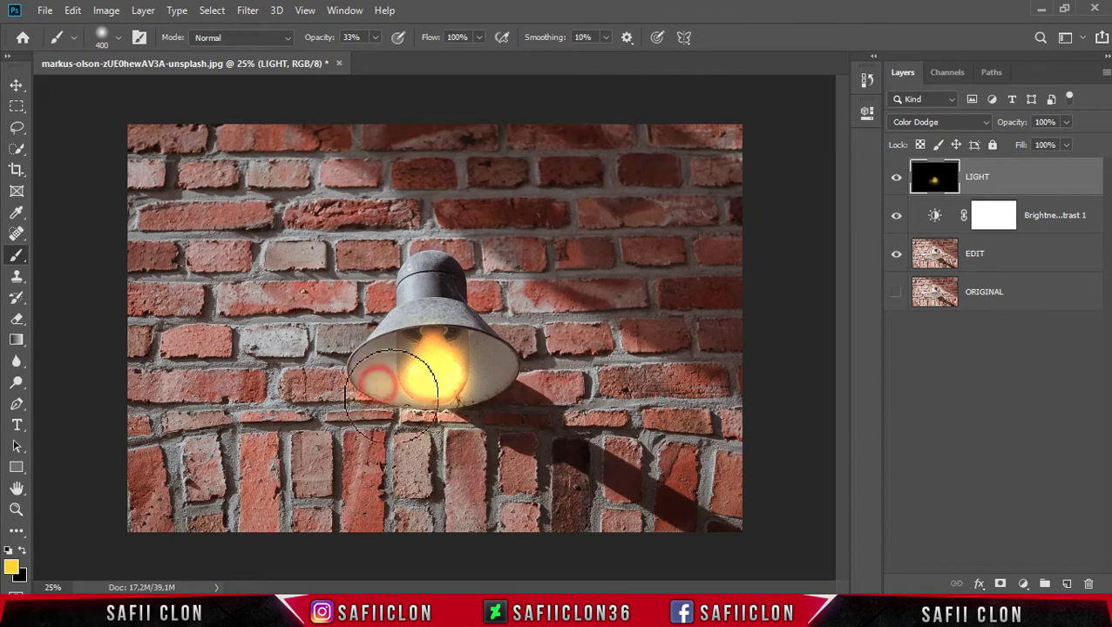
# Step: At 15% opacity, brighten both sides of the lamp shade and widen the bulb glow
pyautogui.press('1')
pyautogui.press('5')
pyautogui.press('[')
pyautogui.press('[')
pyautogui.press('[')
pyautogui.moveTo(366, 366); pyautogui.dragTo(420, 418)
pyautogui.moveTo(485, 383); pyautogui.dragTo(506, 357)
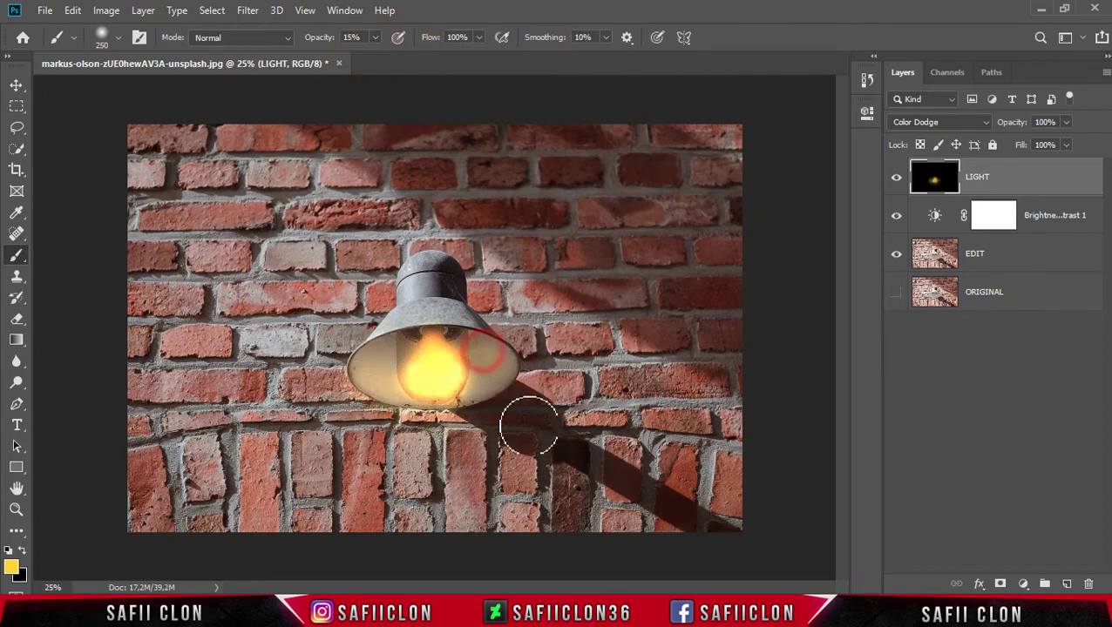
pyautogui.moveTo(470, 362); pyautogui.dragTo(384, 366)
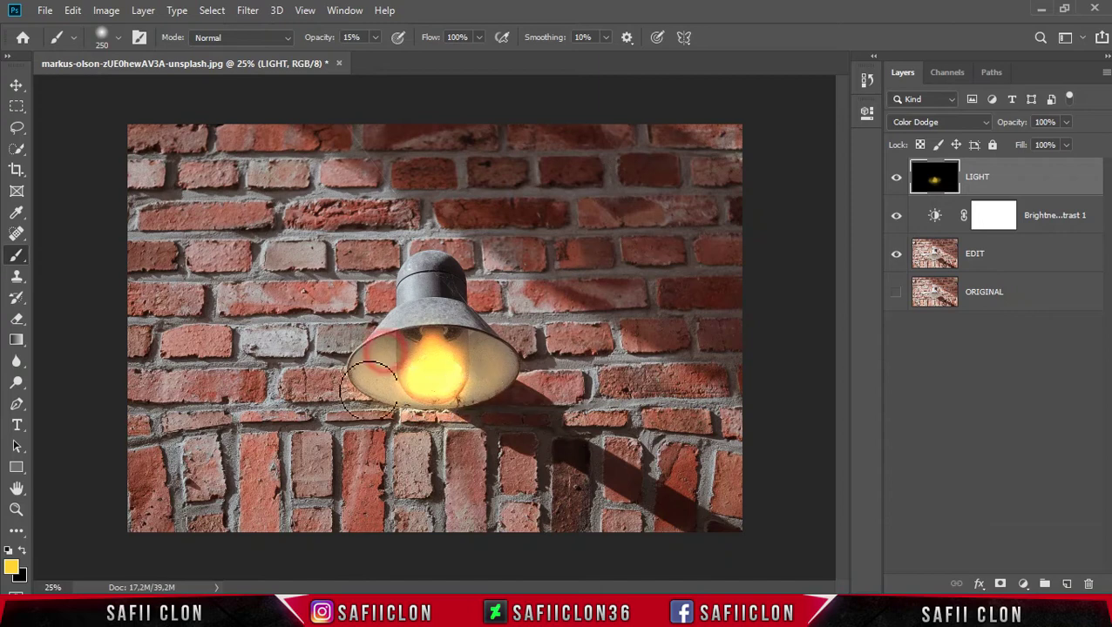
pyautogui.moveTo(471, 367); pyautogui.dragTo(488, 357)
# Step: Brighten the wall below the lamp with a 500 px brush, then toggle LIGHT to compare
pyautogui.press(']')
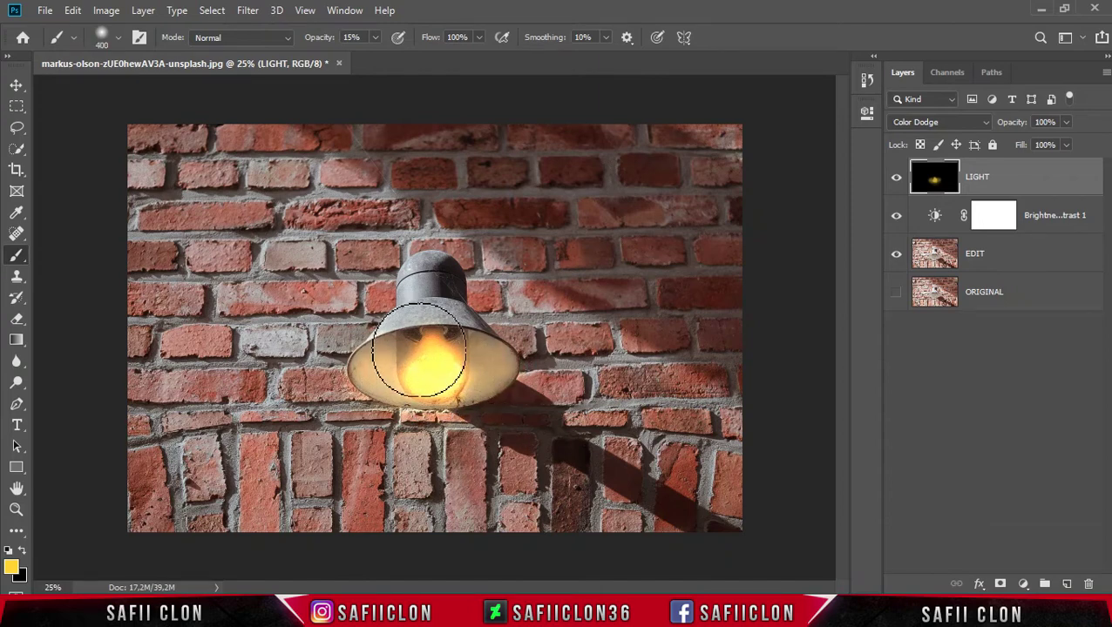
pyautogui.press(']')
pyautogui.press(']')
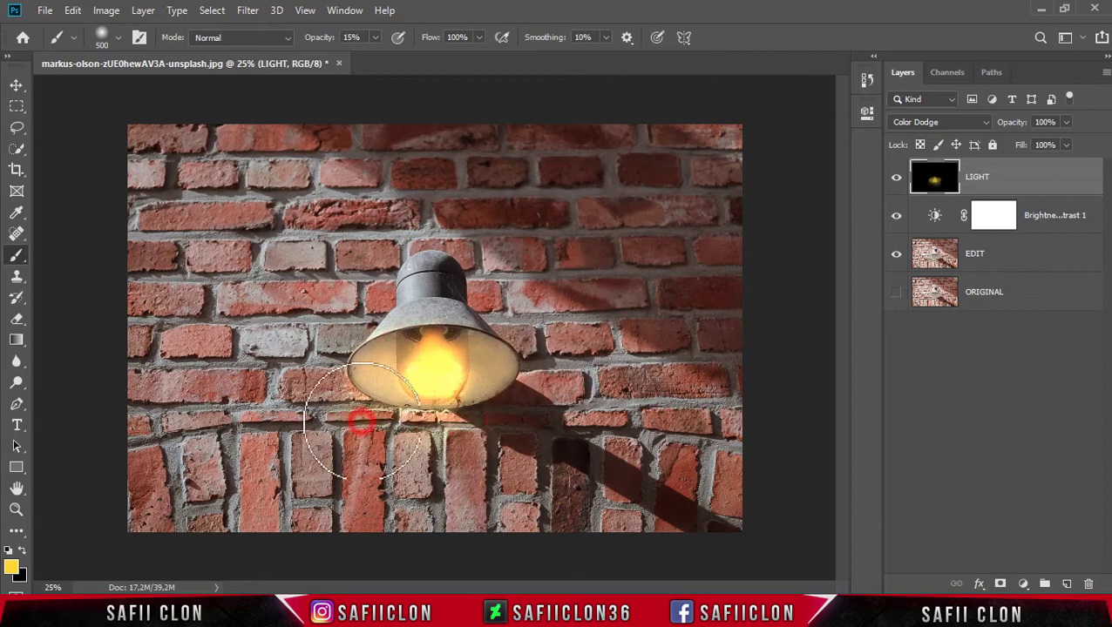
pyautogui.click(505, 426)
pyautogui.moveTo(506, 426); pyautogui.dragTo(397, 471)
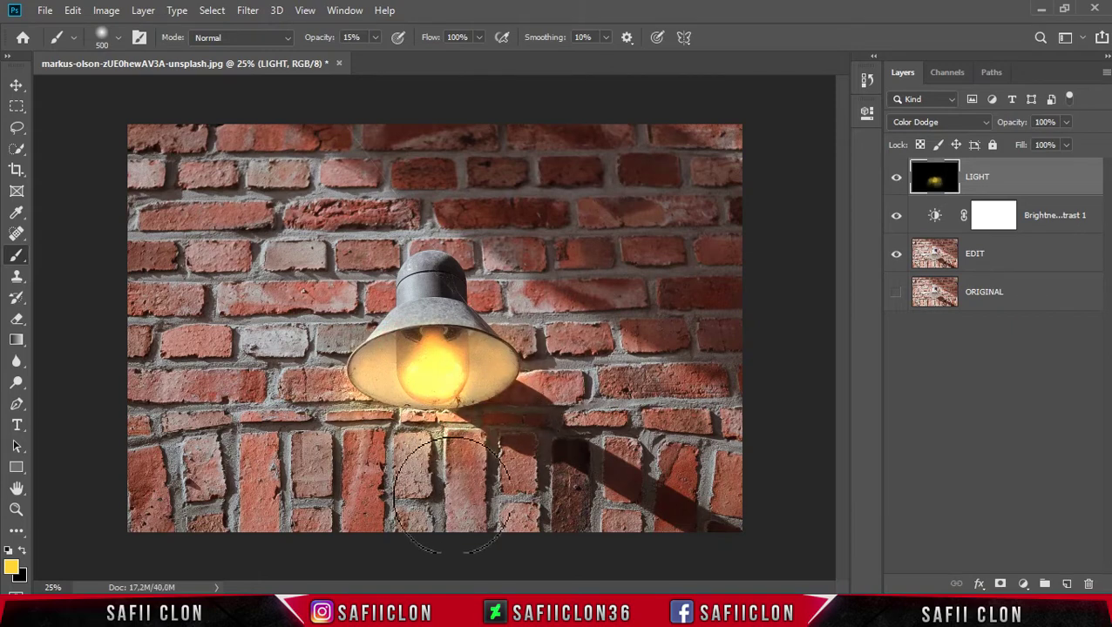
pyautogui.click(897, 178)
pyautogui.click(897, 178)
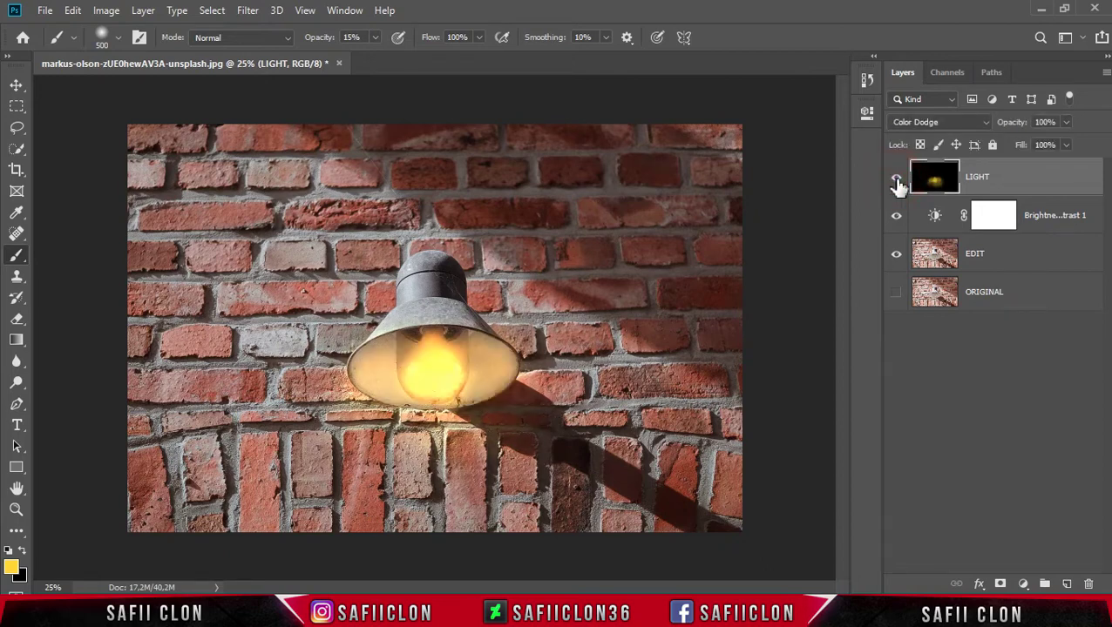
pyautogui.click(897, 178)
# Step: Strengthen the lower bulb glow at 175–200 px, undoing the stroke over the right bricks
pyautogui.press('[')
pyautogui.press('[')
pyautogui.press('[')
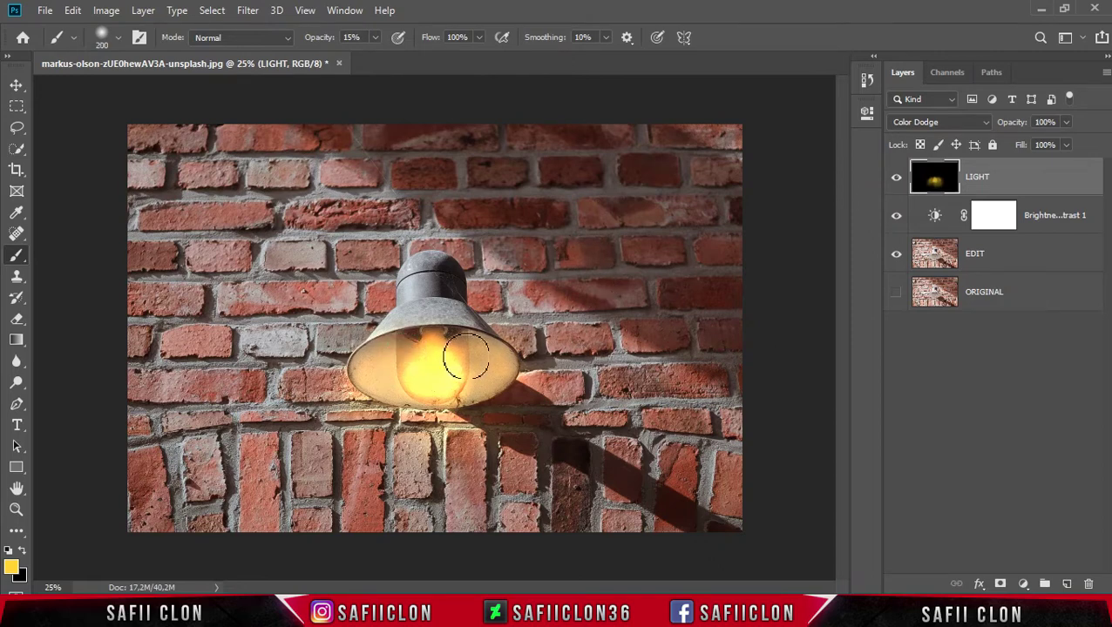
pyautogui.press('[')
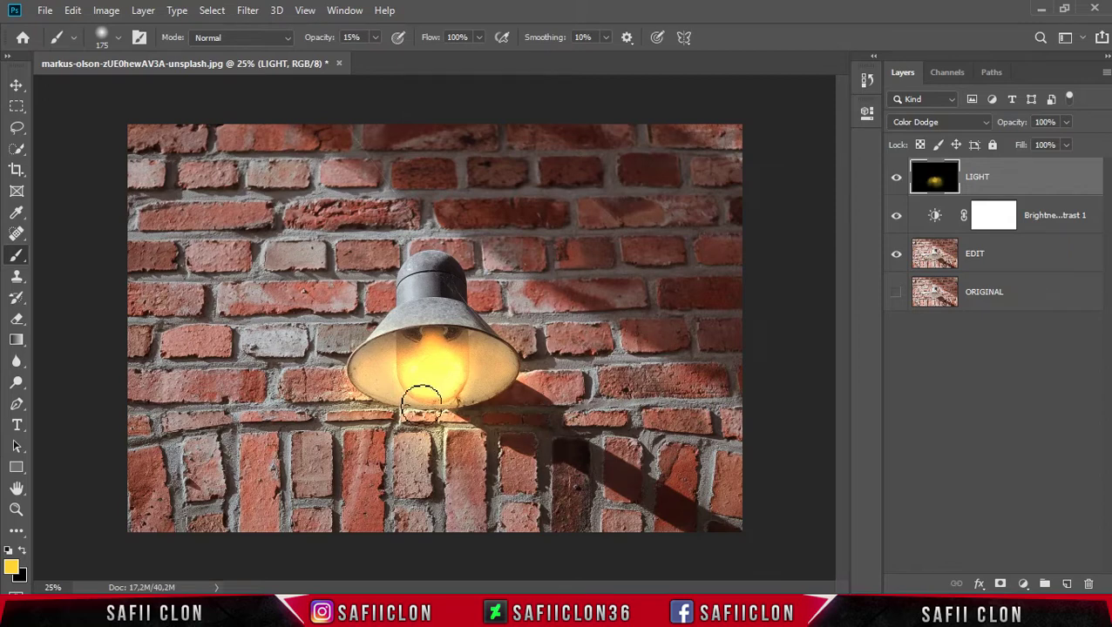
pyautogui.moveTo(422, 397); pyautogui.dragTo(506, 394)
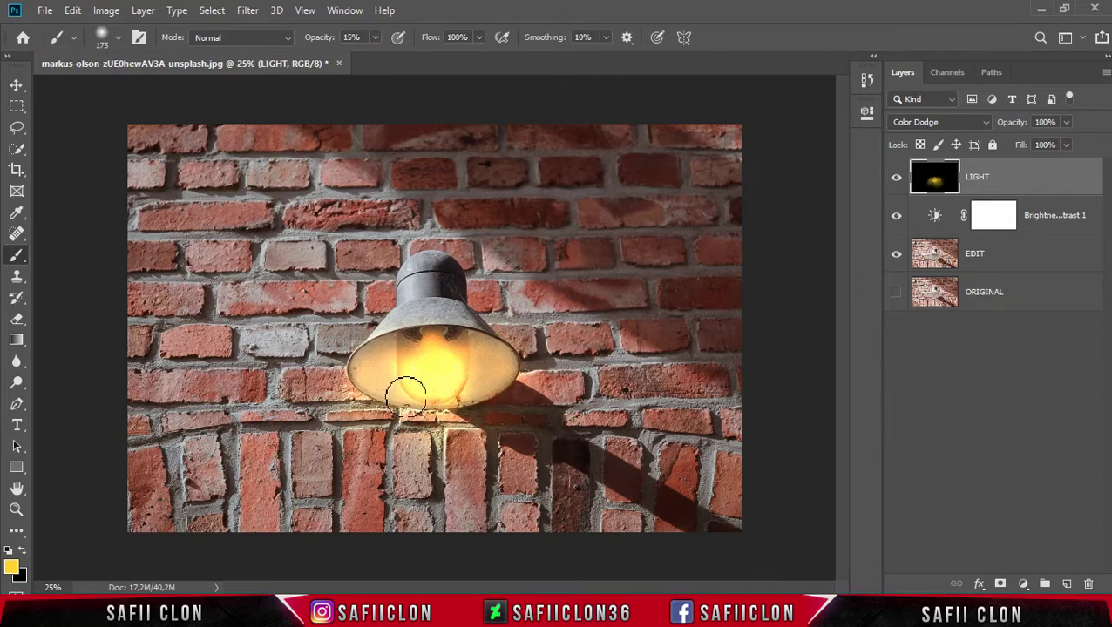
pyautogui.press(']')
pyautogui.moveTo(501, 392)
pyautogui.mouseDown()
pyautogui.moveTo(440, 427)
pyautogui.moveTo(360, 372)
pyautogui.mouseUp()
pyautogui.hotkey('ctrl', 'z')
pyautogui.hotkey('ctrl', 'z')
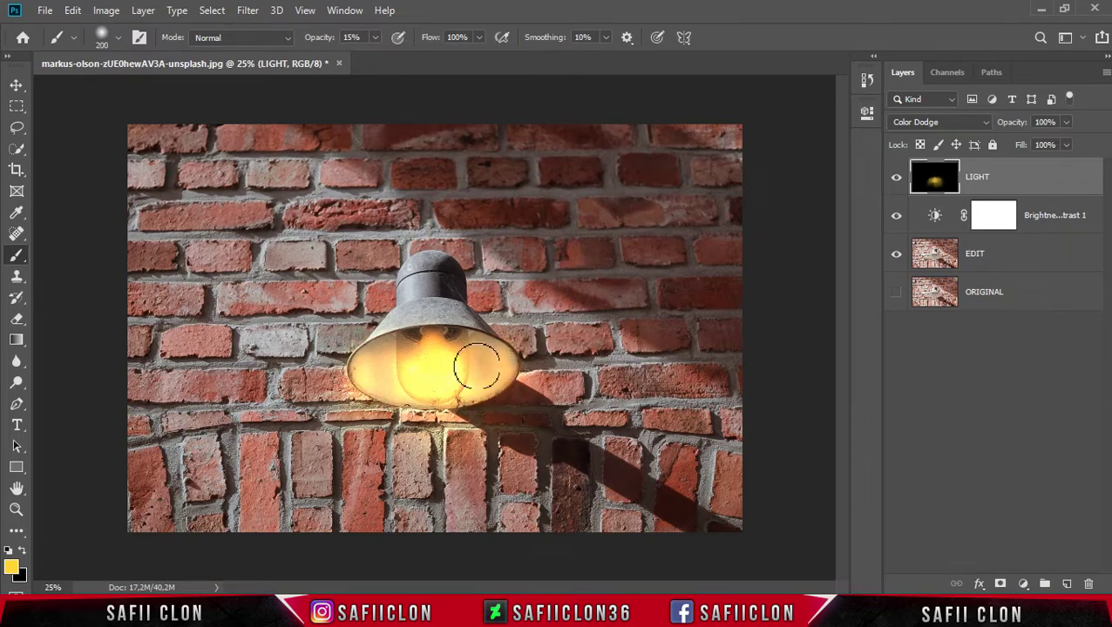
# Step: Paint faint 3%-opacity light across the bulb with a roughly 100 px brush
pyautogui.click(375, 38)
pyautogui.moveTo(365, 55); pyautogui.dragTo(355, 55)
pyautogui.press('[')
pyautogui.press('[')
pyautogui.press('[')
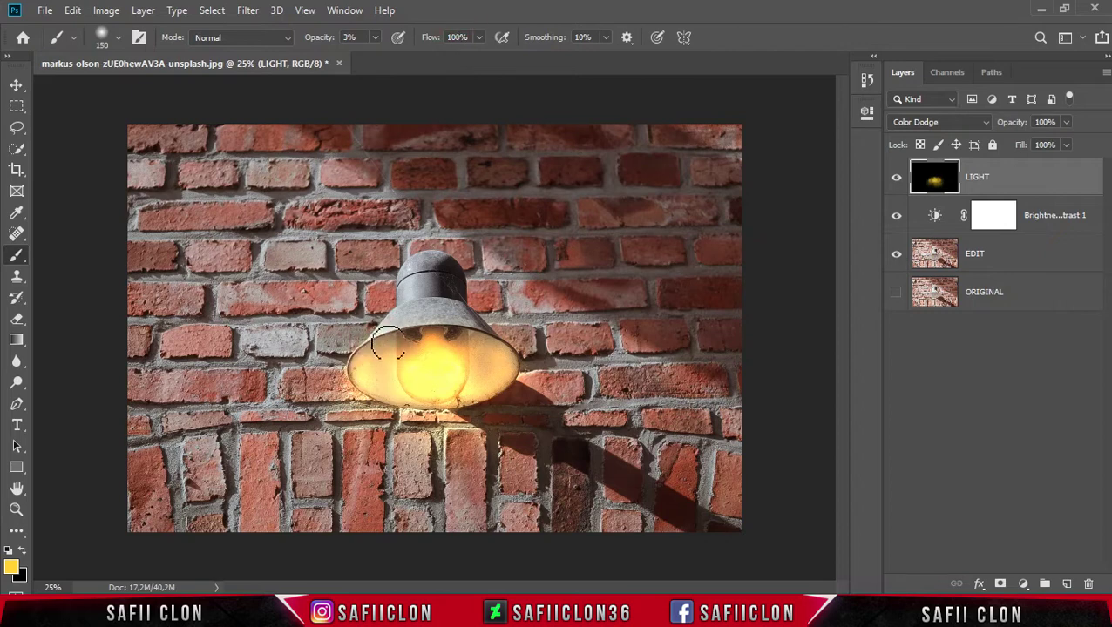
pyautogui.click(478, 341)
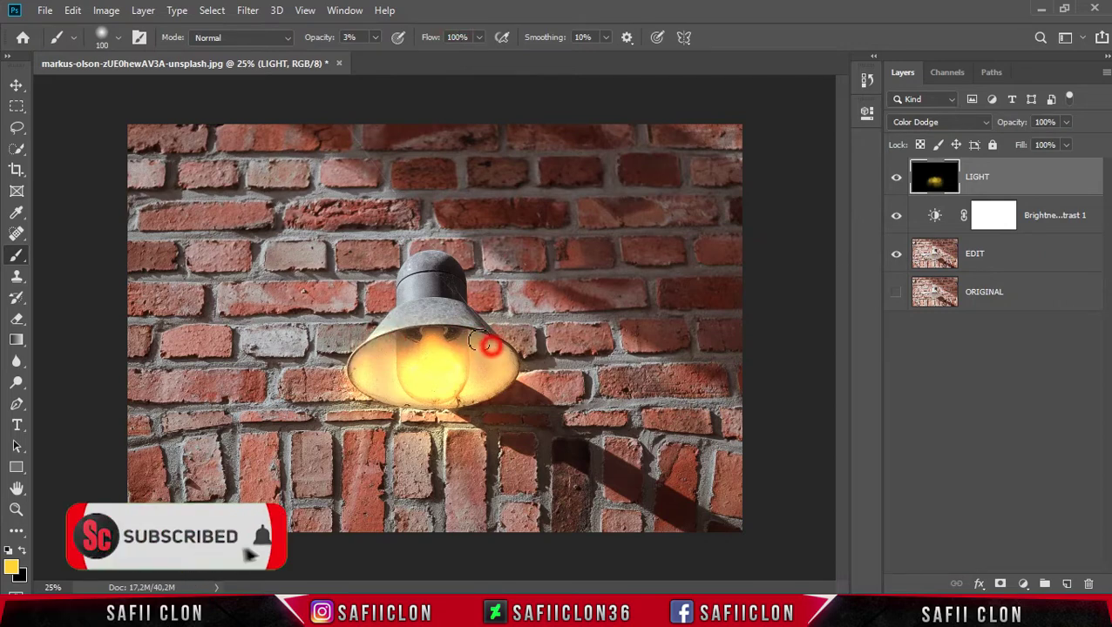
pyautogui.press(']')
pyautogui.click(483, 361)
pyautogui.moveTo(484, 362); pyautogui.dragTo(409, 340)
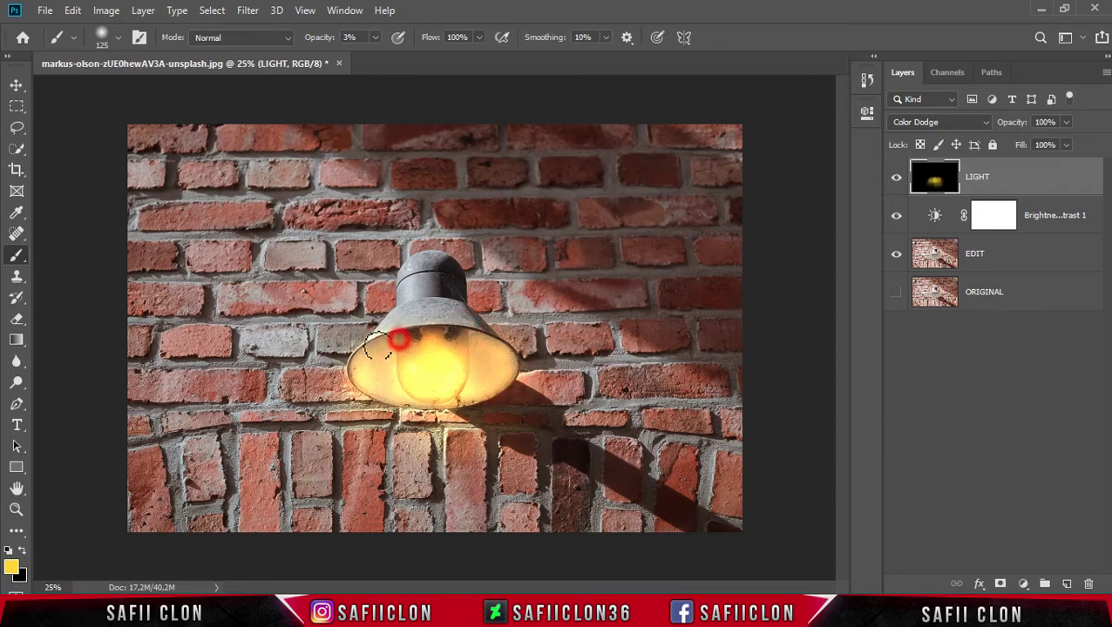
pyautogui.moveTo(409, 340); pyautogui.dragTo(370, 353)
# Step: Toggle the LIGHT layer on and off to compare the bulb glow
pyautogui.click(894, 180)
pyautogui.click(895, 180)
pyautogui.click(1024, 584)
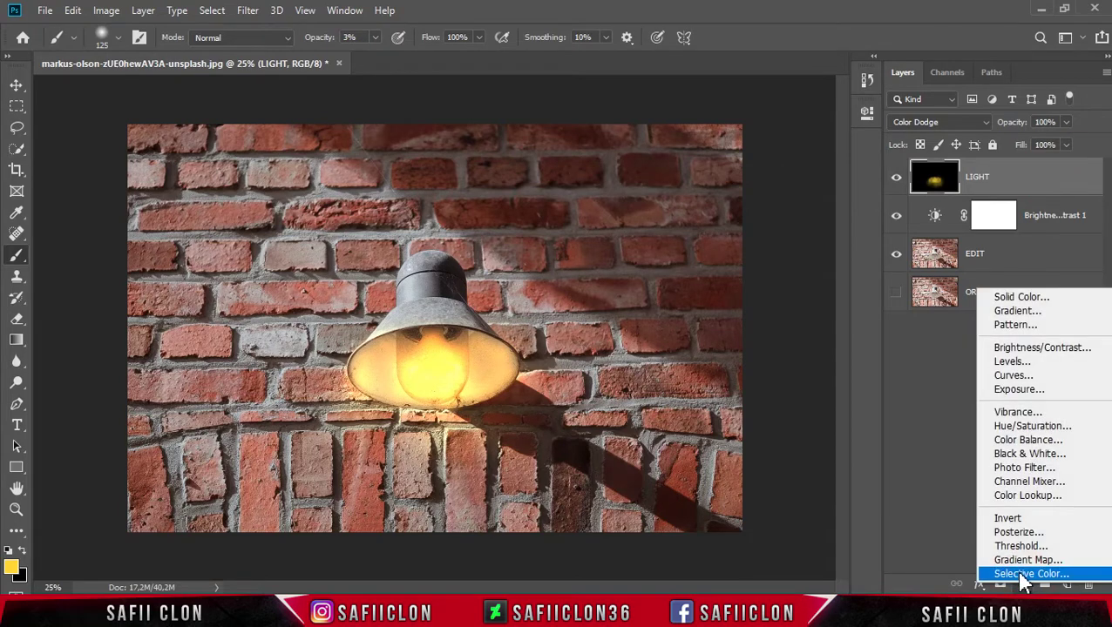
# Step: Add a Color Lookup adjustment using the Moonlight.3DL look for a night-blue tint
pyautogui.click(1029, 495)
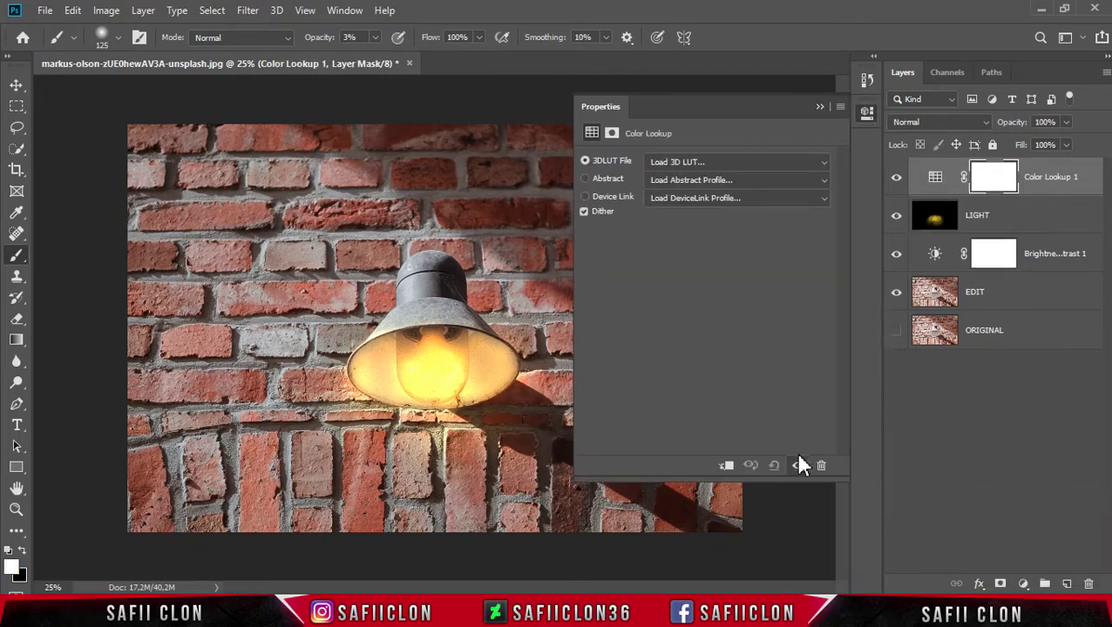
pyautogui.click(720, 164)
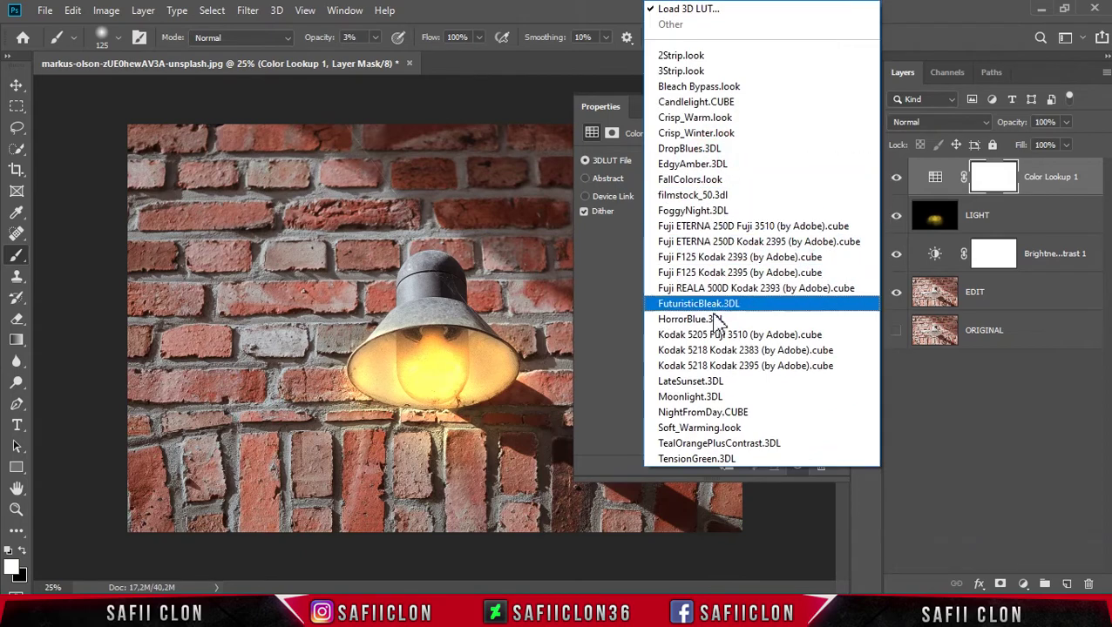
pyautogui.click(712, 398)
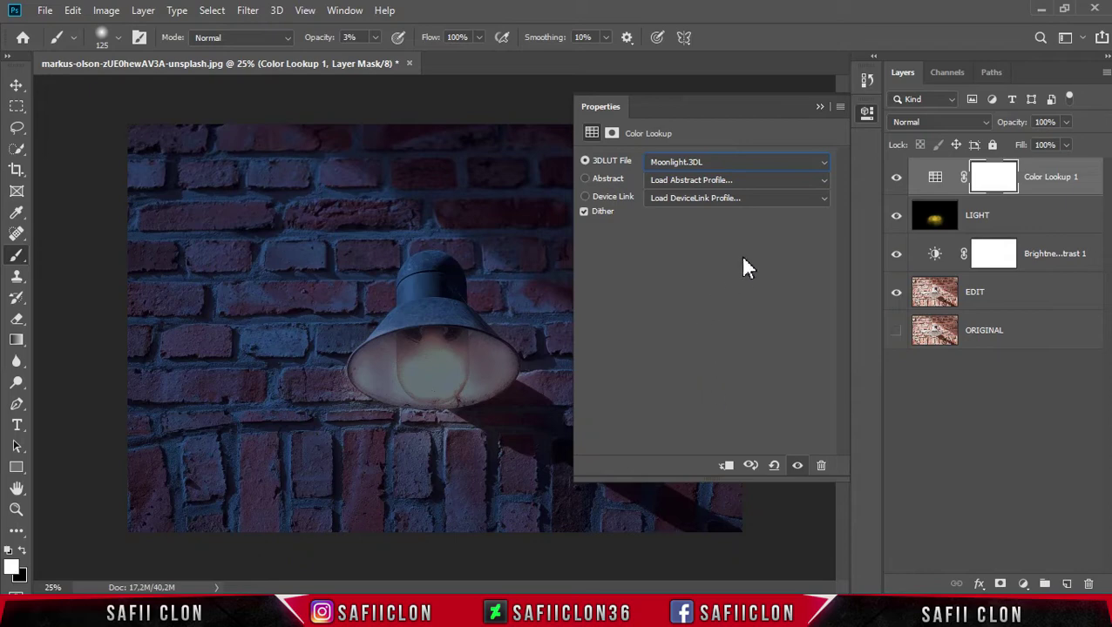
pyautogui.click(819, 106)
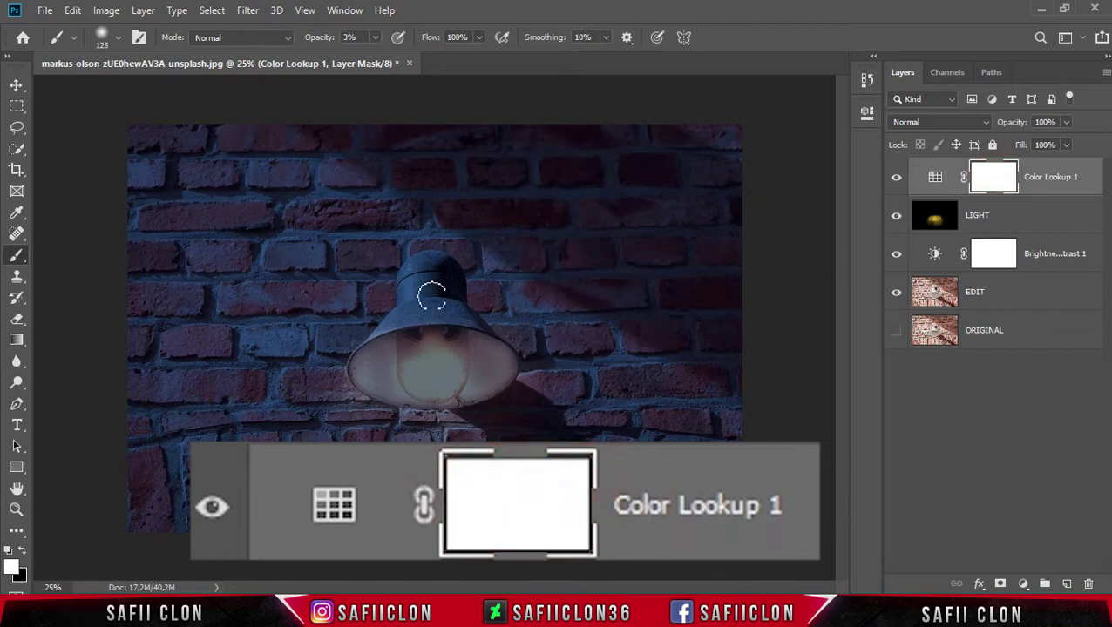
# Step: Set a Soft Round brush with opacity raised above 3% and black as foreground colour
pyautogui.rightClick(17, 260)
pyautogui.click(70, 253)
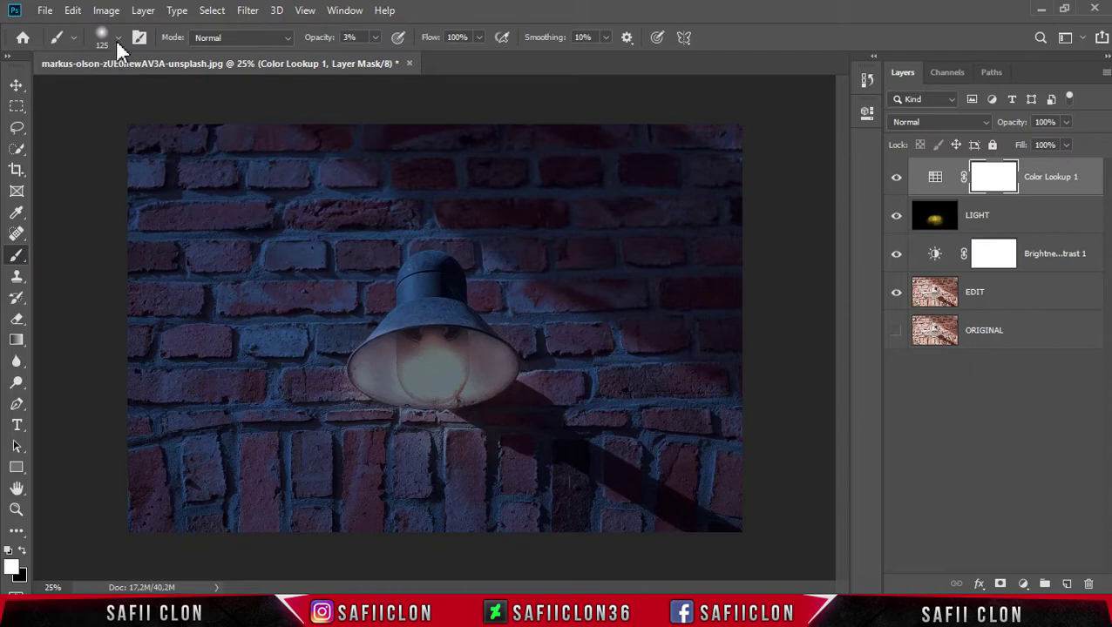
pyautogui.click(119, 39)
pyautogui.click(105, 228)
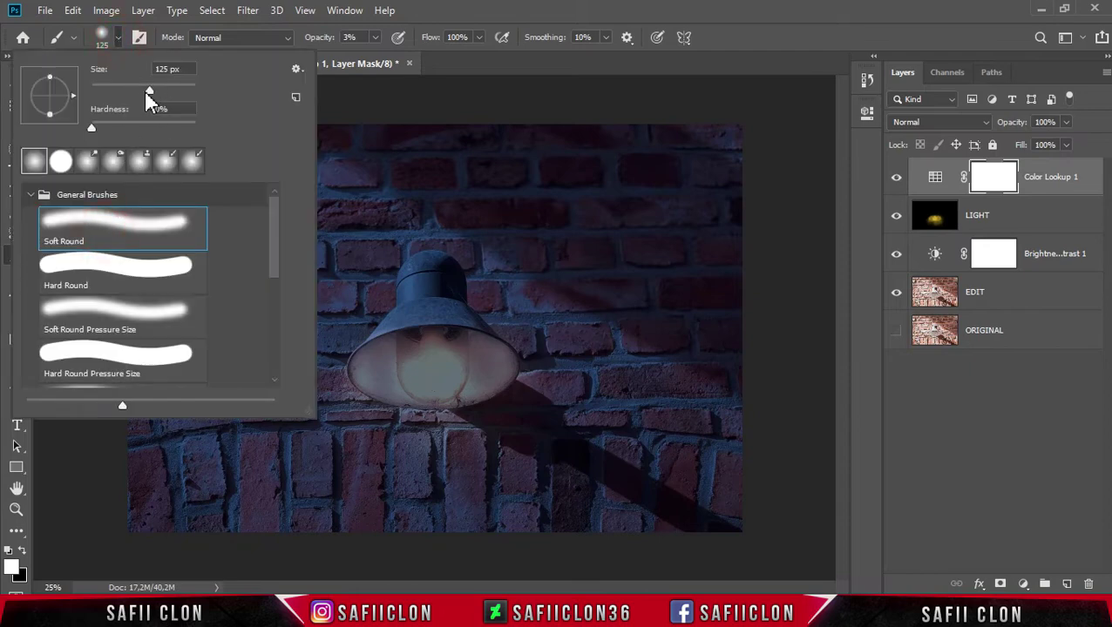
pyautogui.click(120, 41)
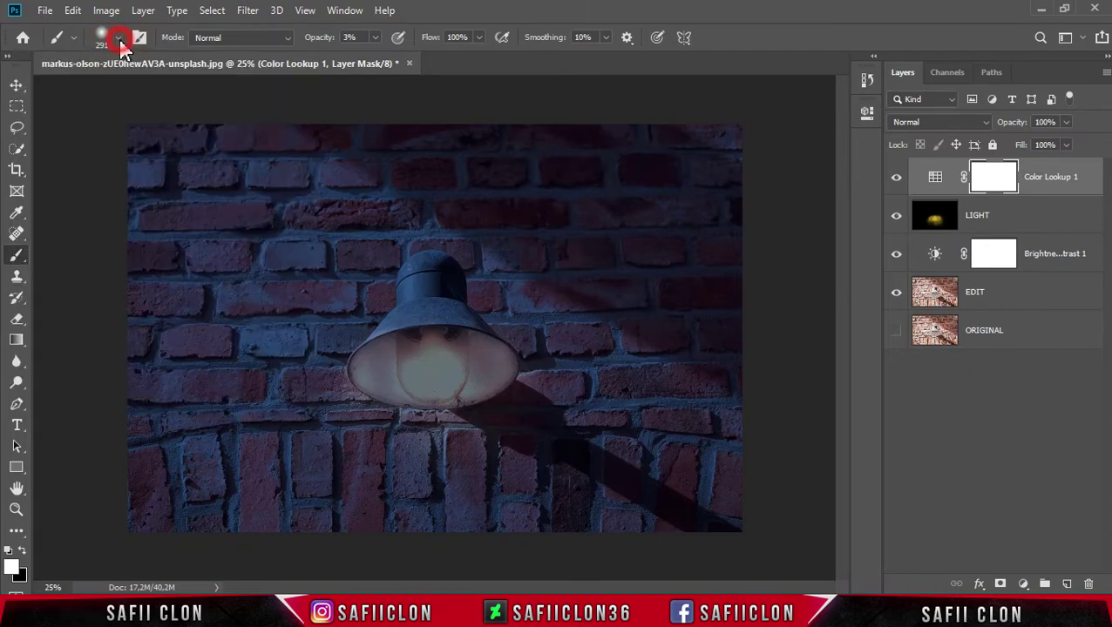
pyautogui.click(376, 39)
pyautogui.moveTo(377, 55); pyautogui.dragTo(384, 55)
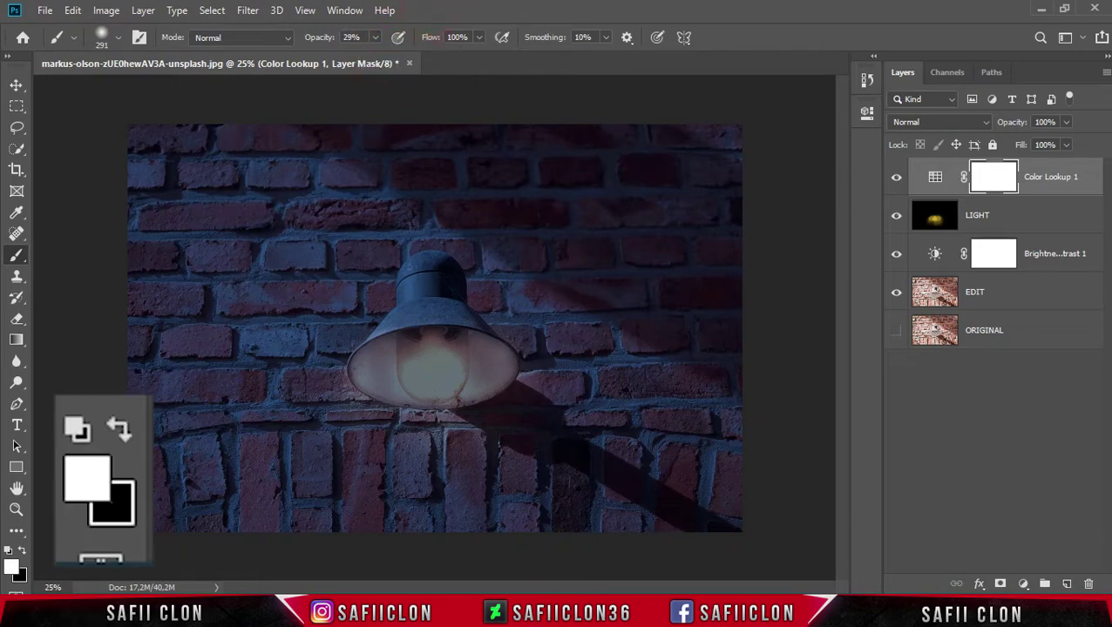
pyautogui.click(23, 551)
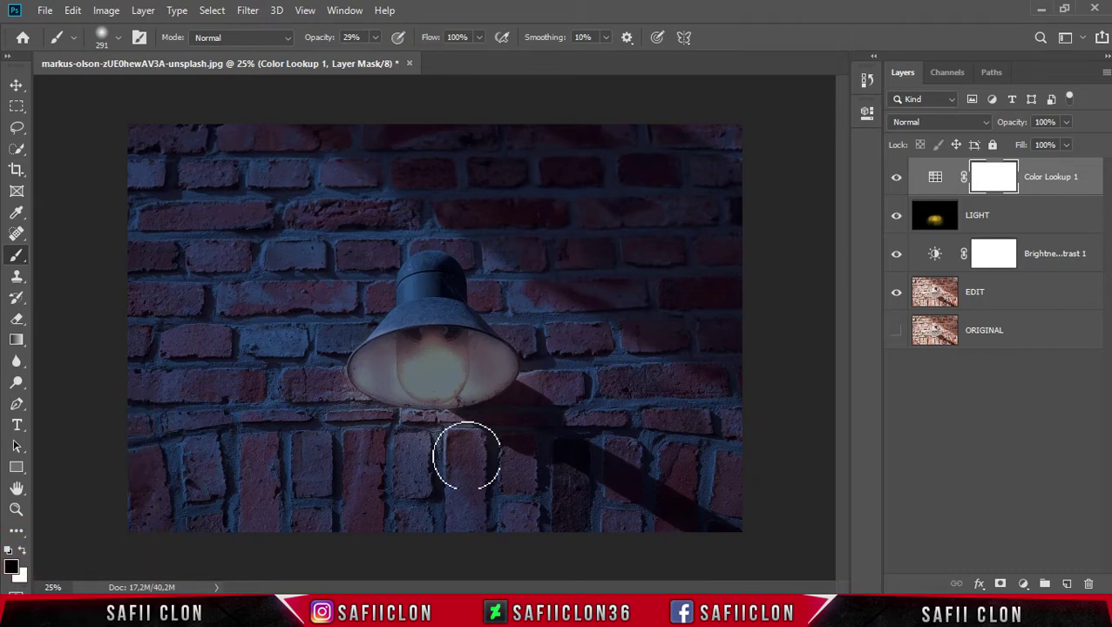
# Step: Paint the Color Lookup mask around the lamp at 400–1100 px, revealing the warm glow and bricks
pyautogui.press(']')
pyautogui.press(']')
pyautogui.press(']')
pyautogui.press(']')
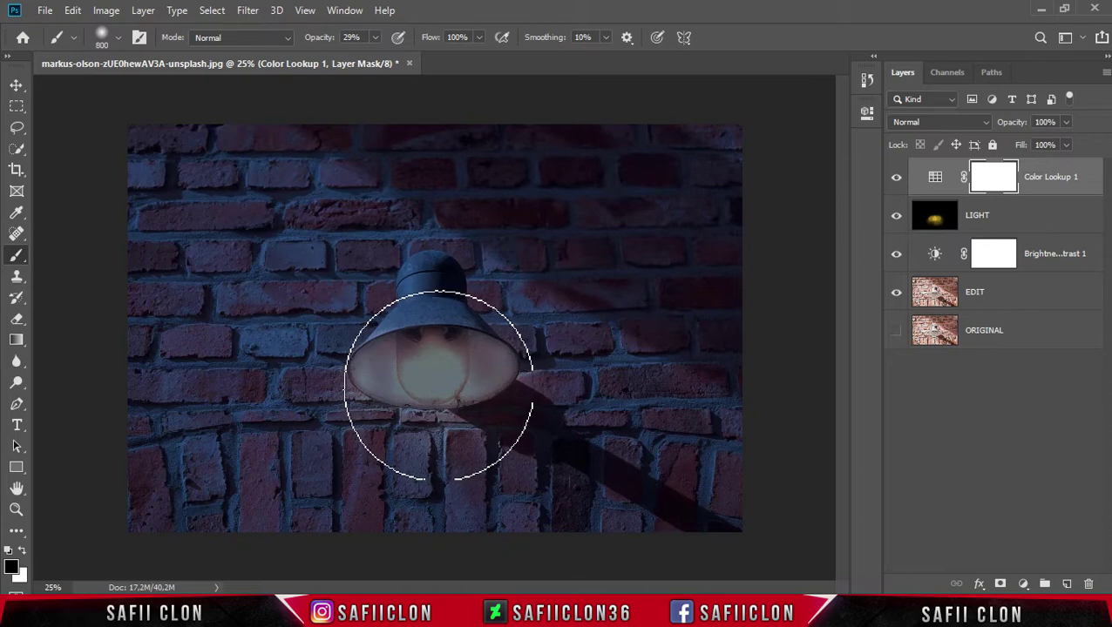
pyautogui.click(431, 374)
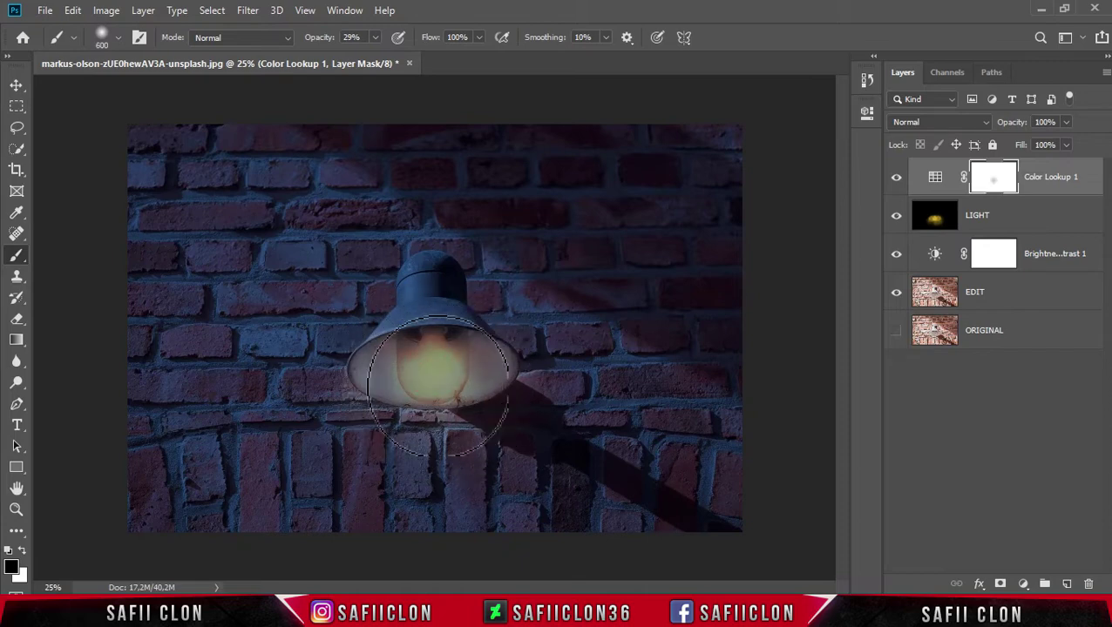
pyautogui.press(']')
pyautogui.press(']')
pyautogui.click(432, 374)
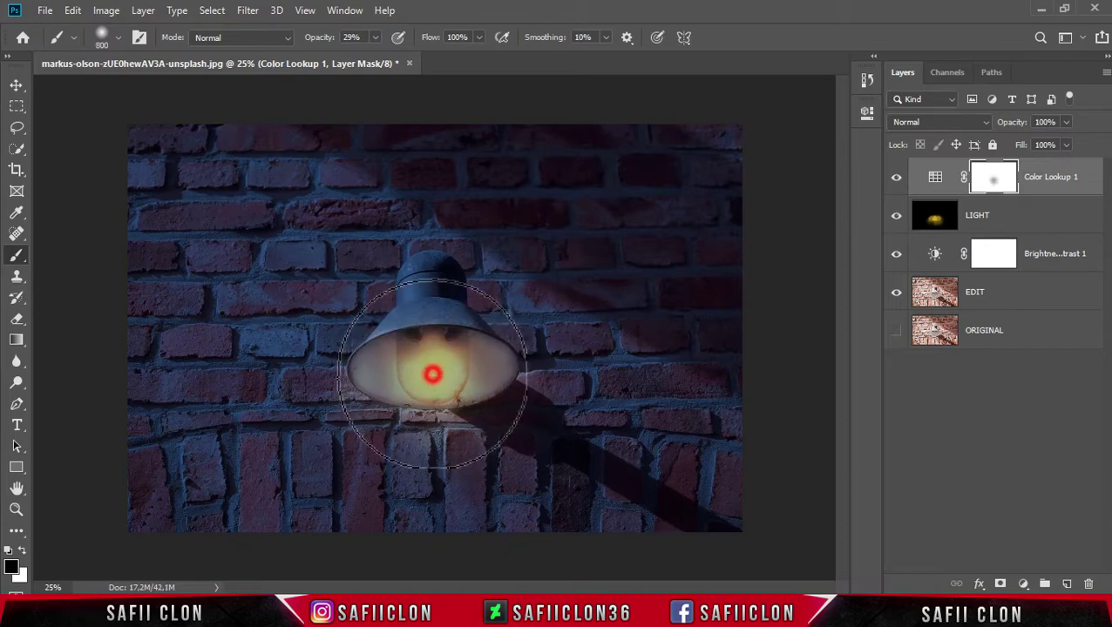
pyautogui.press(']')
pyautogui.press(']')
pyautogui.press(']')
pyautogui.press('[')
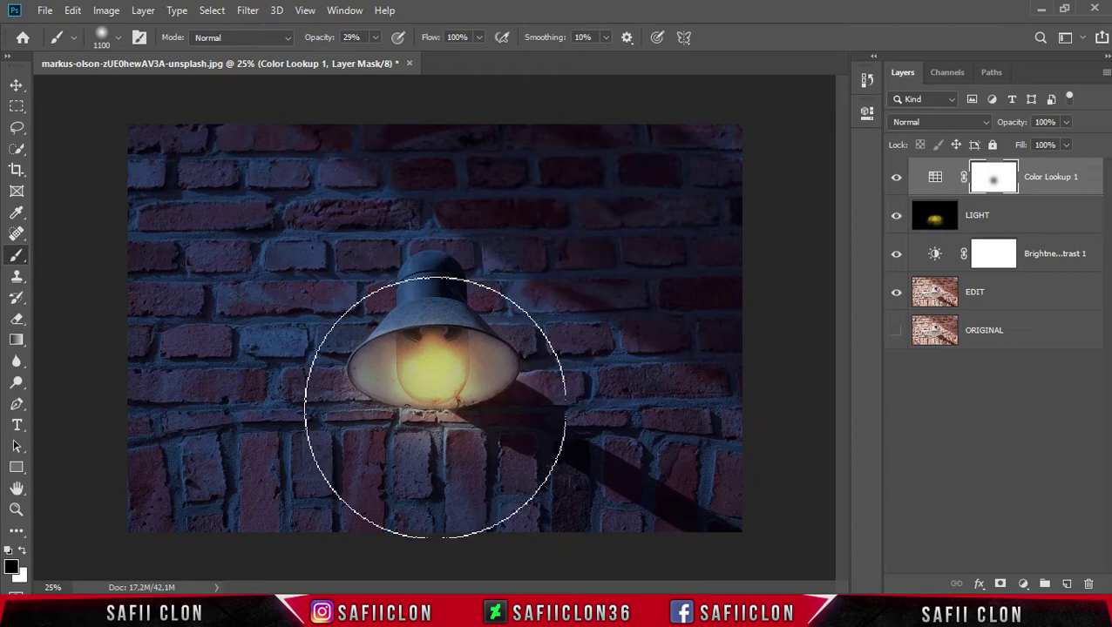
pyautogui.click(435, 397)
pyautogui.press('[')
pyautogui.click(460, 384)
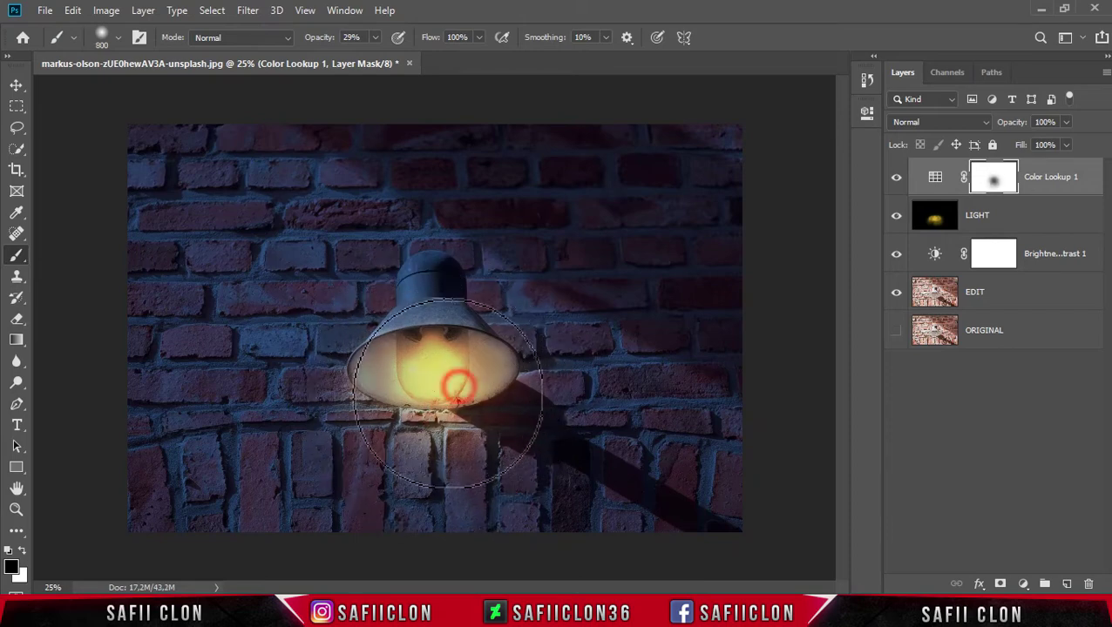
pyautogui.click(380, 392)
# Step: Refine the mask over the lamp shade and glass at 500–200 px and 13% opacity
pyautogui.hotkey('ctrl', 'z')
pyautogui.press('[')
pyautogui.press('[')
pyautogui.press('[')
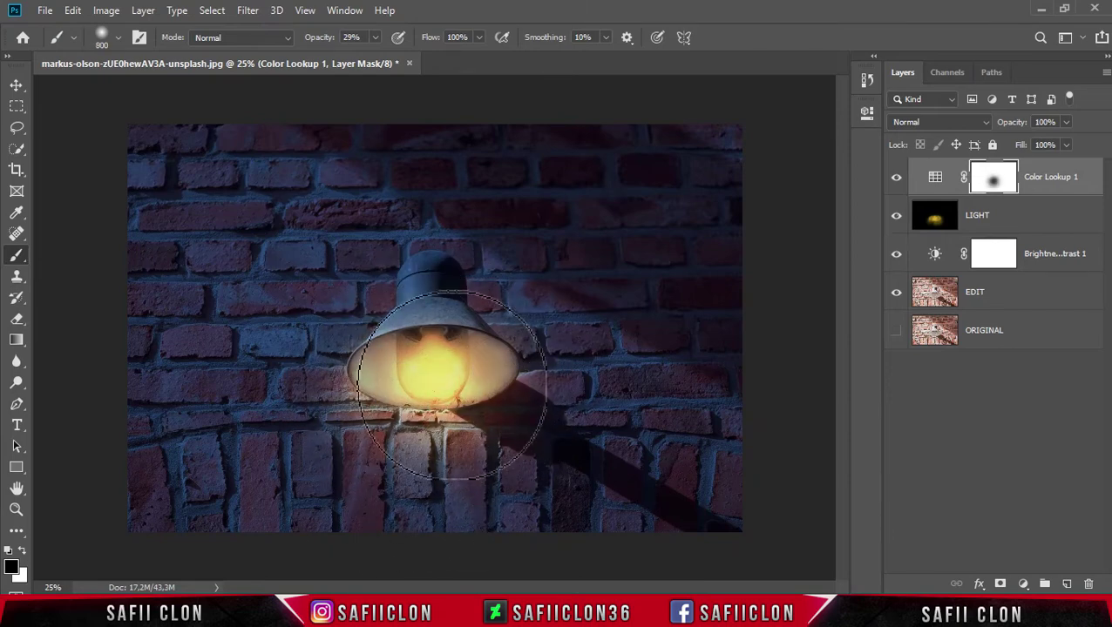
pyautogui.moveTo(435, 372); pyautogui.dragTo(488, 392)
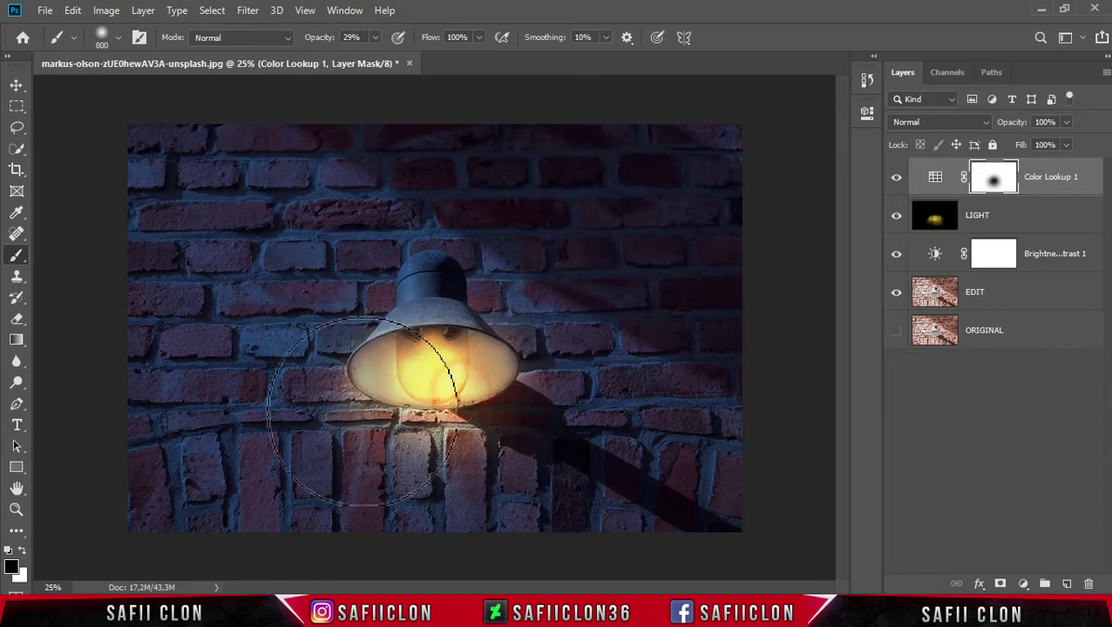
pyautogui.press('[')
pyautogui.press('[')
pyautogui.press('[')
pyautogui.click(390, 361)
pyautogui.press('[')
pyautogui.moveTo(372, 59); pyautogui.dragTo(362, 54)
pyautogui.moveTo(372, 355)
pyautogui.mouseDown()
pyautogui.moveTo(381, 370)
pyautogui.moveTo(385, 359)
pyautogui.moveTo(472, 348)
pyautogui.moveTo(478, 392)
pyautogui.moveTo(522, 450)
pyautogui.mouseUp()
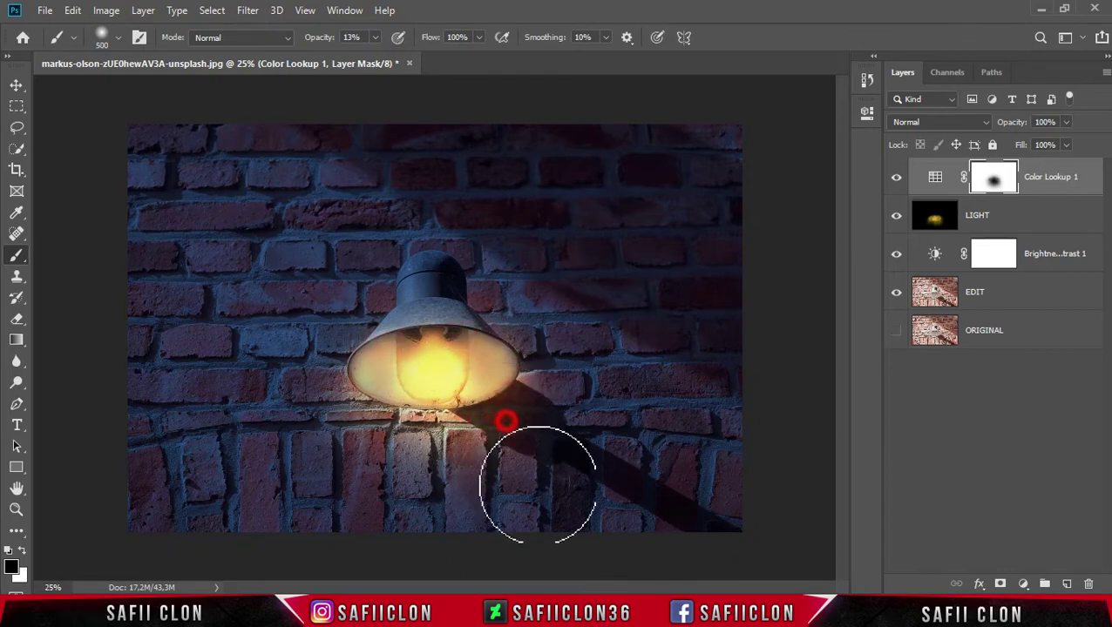
pyautogui.moveTo(354, 439); pyautogui.dragTo(585, 307)
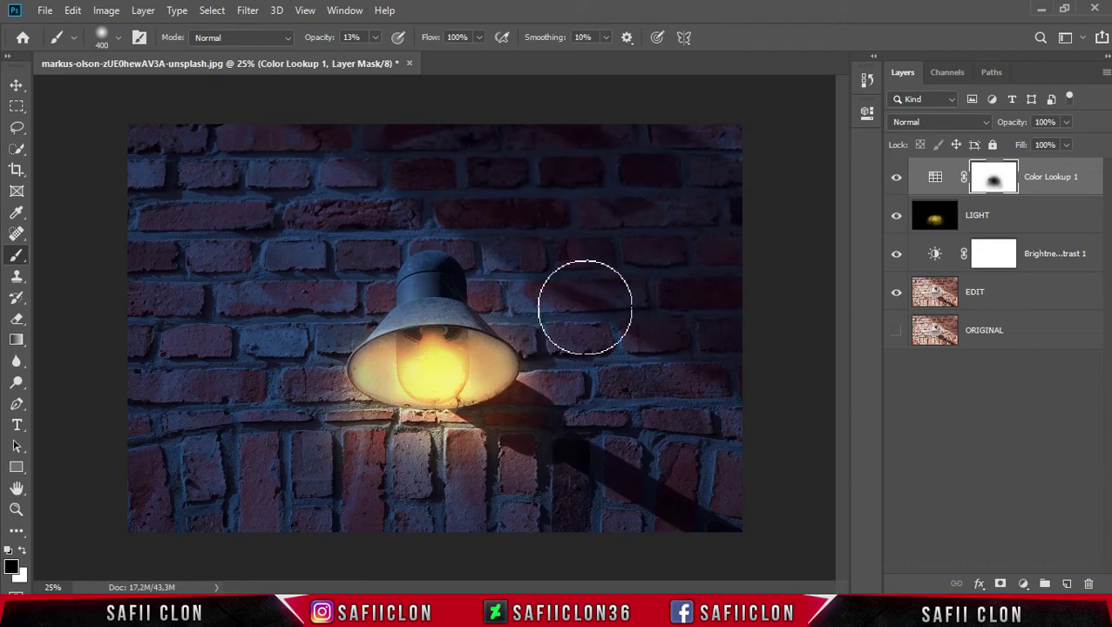
pyautogui.moveTo(453, 366)
pyautogui.mouseDown()
pyautogui.moveTo(439, 346)
pyautogui.moveTo(446, 357)
pyautogui.mouseUp()
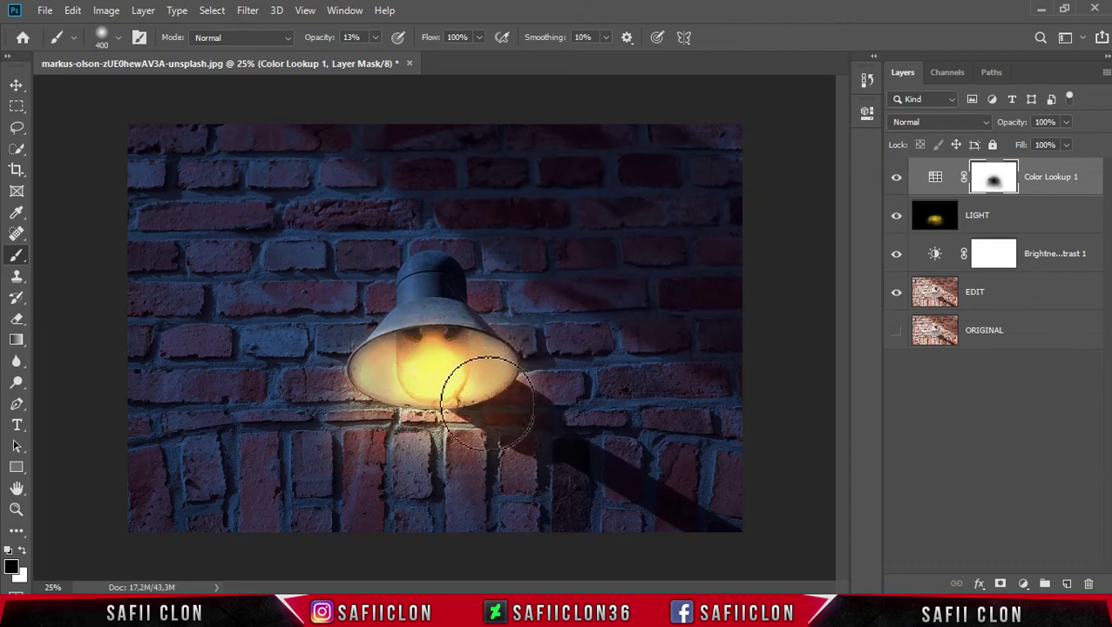
# Step: Toggle the Color Lookup layer to compare, then target the adjustment instead of its mask
pyautogui.click(895, 179)
pyautogui.click(895, 179)
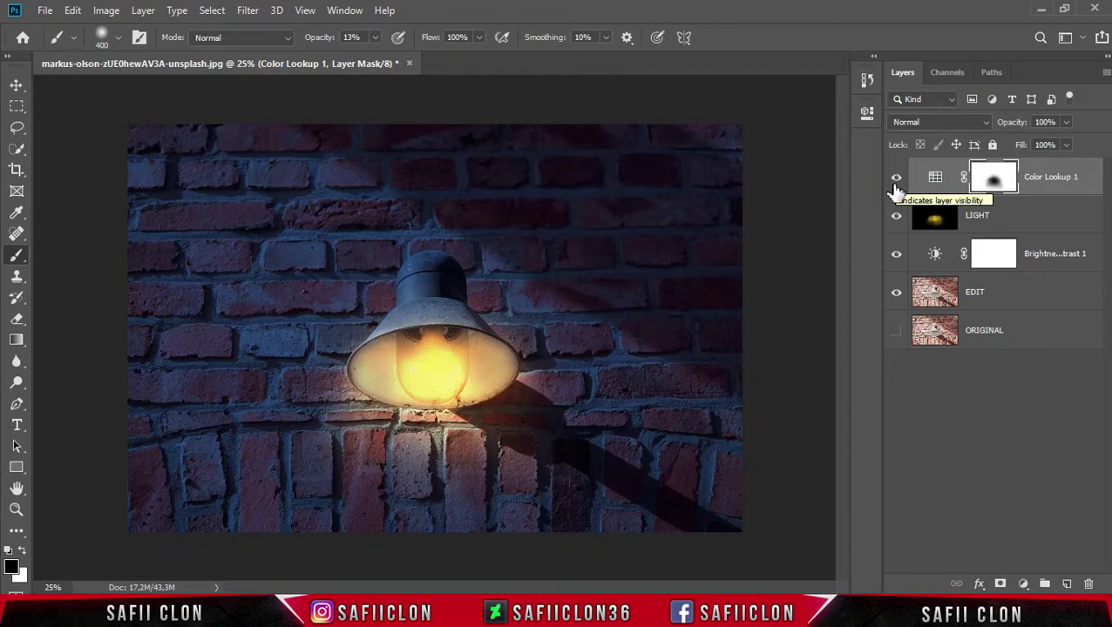
pyautogui.click(1078, 169)
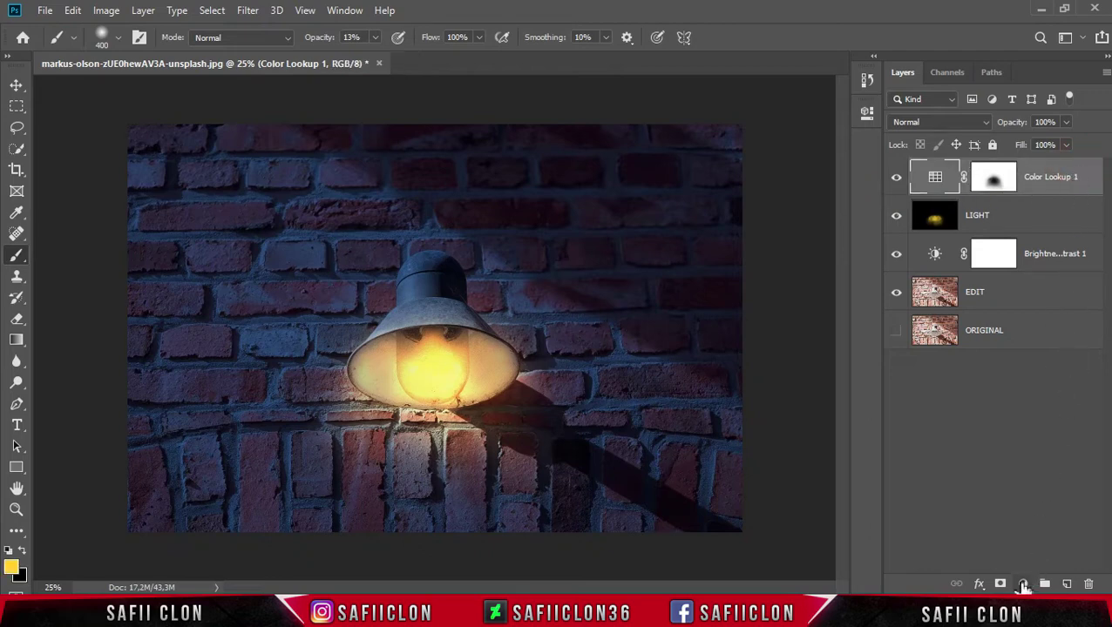
# Step: Add a Curves adjustment layer and lower the RGB midtone from 136 to 121
pyautogui.click(1023, 585)
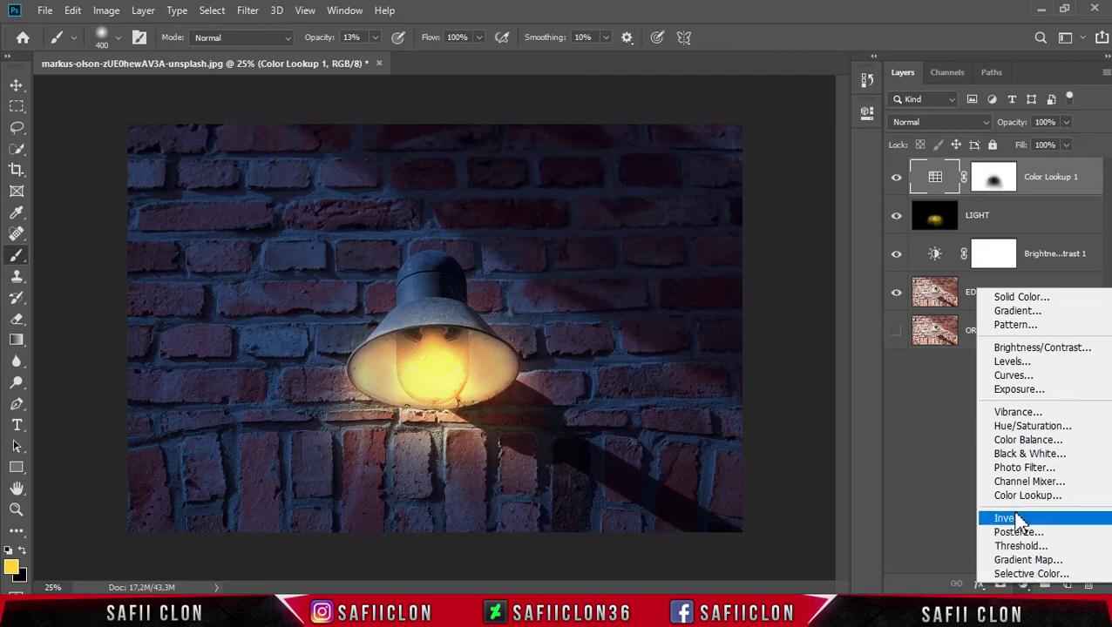
pyautogui.click(1020, 382)
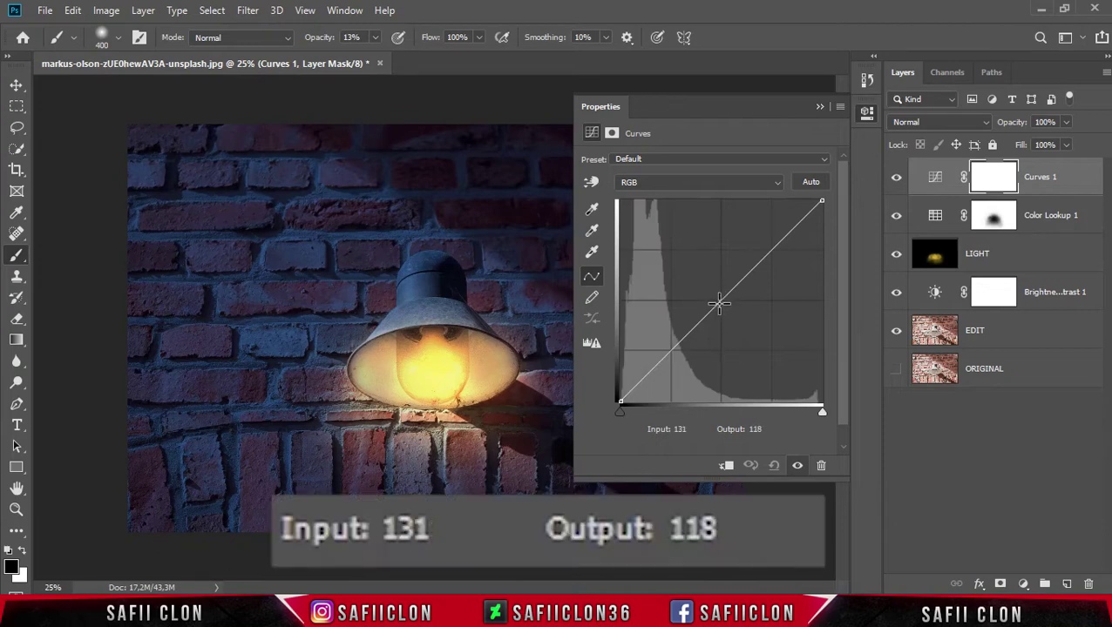
pyautogui.click(721, 301)
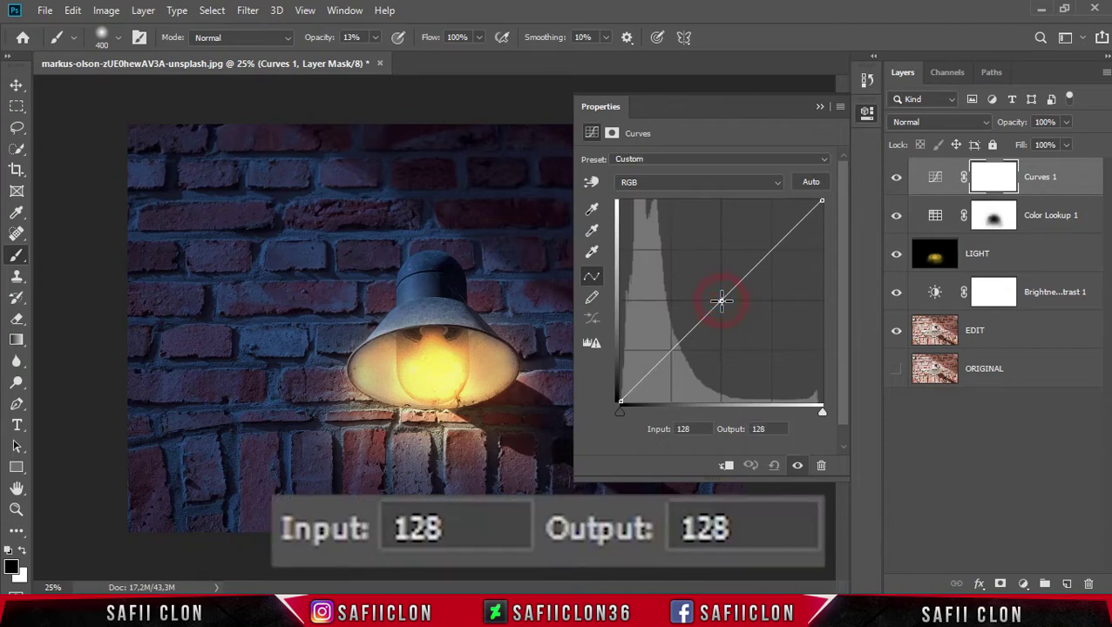
pyautogui.moveTo(721, 302); pyautogui.dragTo(729, 305)
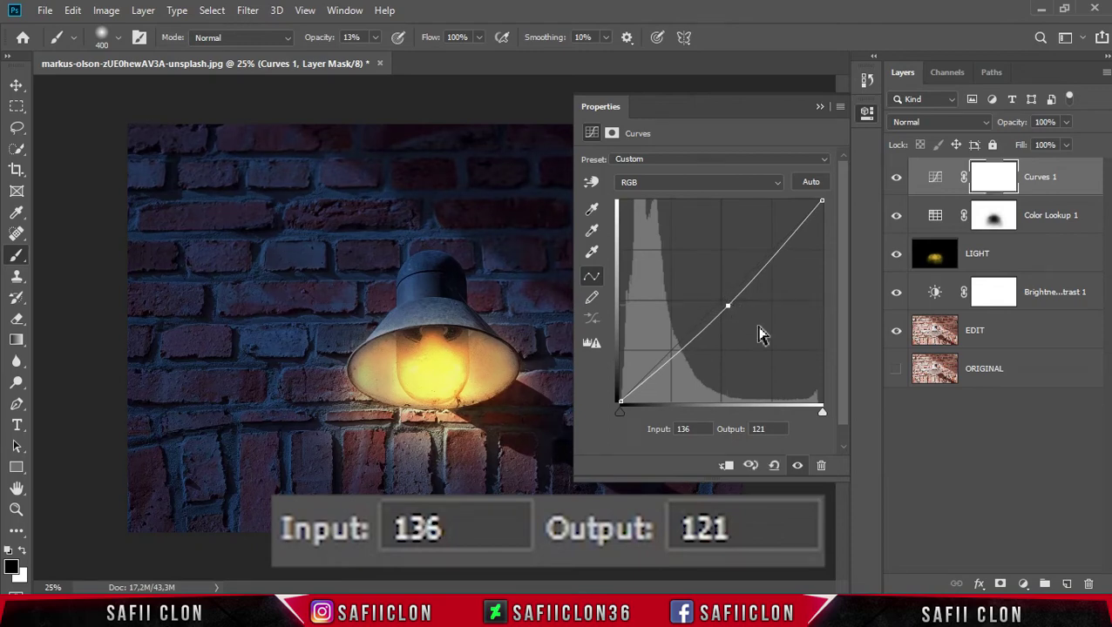
# Step: Switch the Curves channel to Blue and add a midpoint on the curve
pyautogui.click(688, 182)
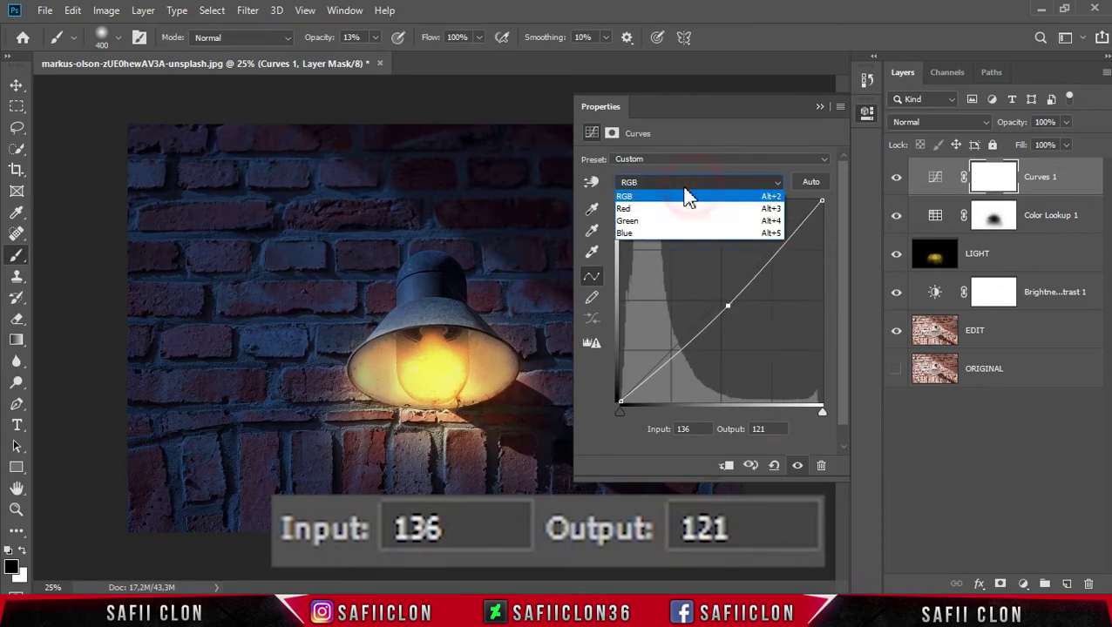
pyautogui.click(667, 234)
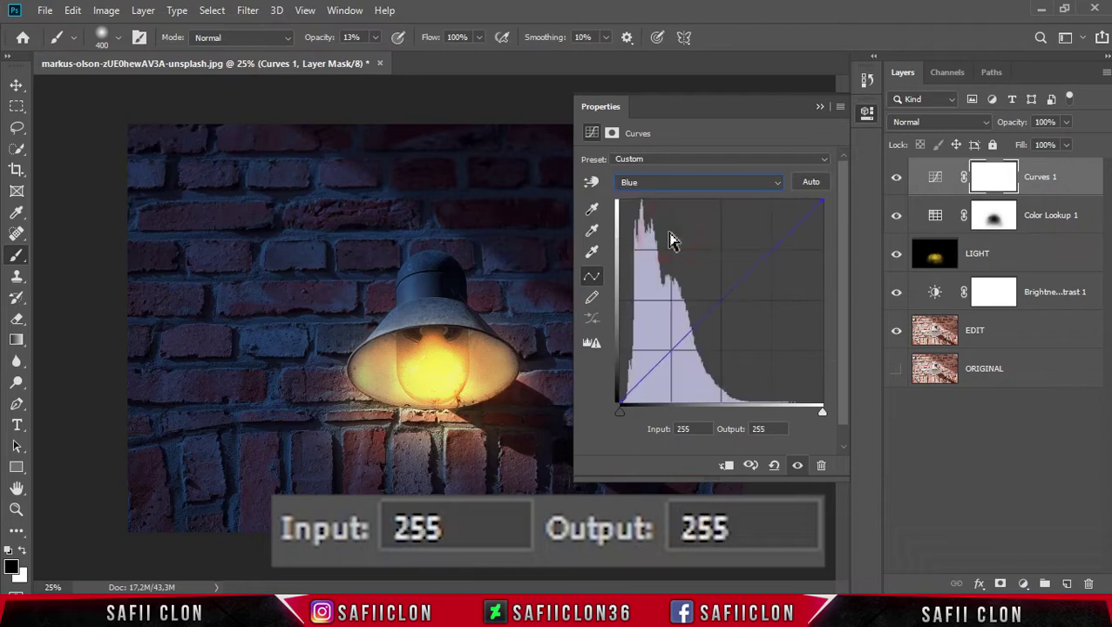
pyautogui.click(720, 300)
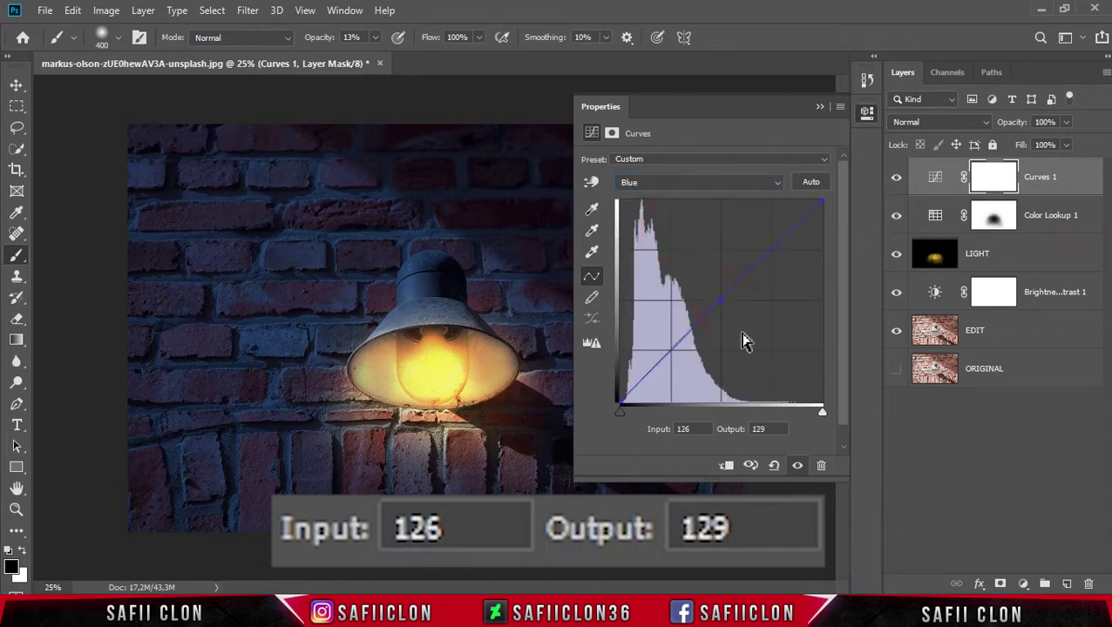
# Step: Set the first Blue curve point to Input 116 and Output 137
pyautogui.doubleClick(693, 429)
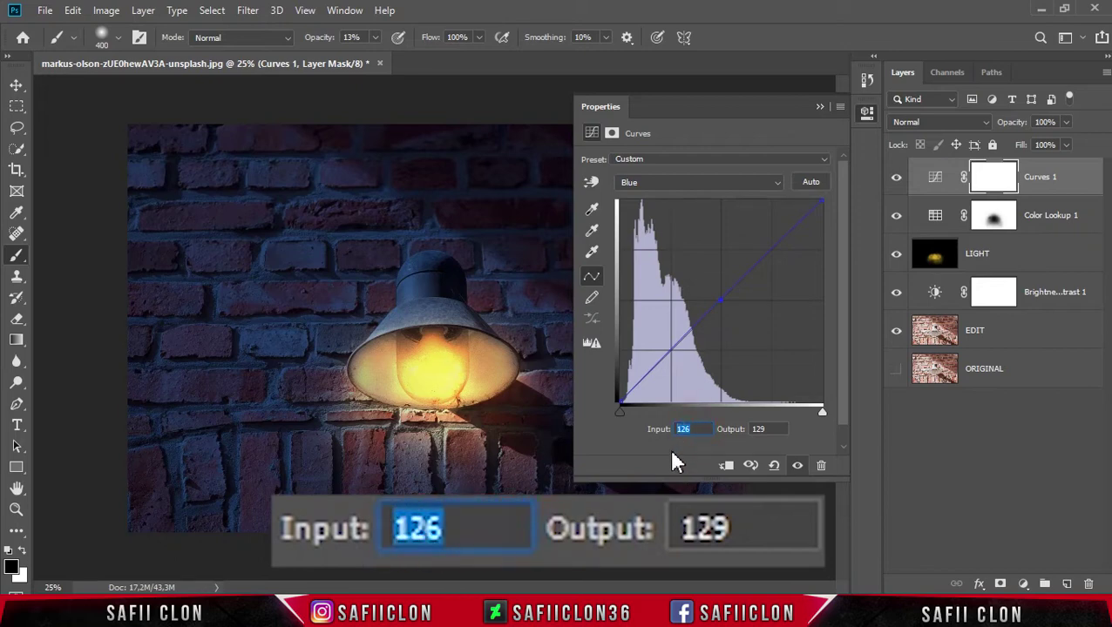
pyautogui.write('116')
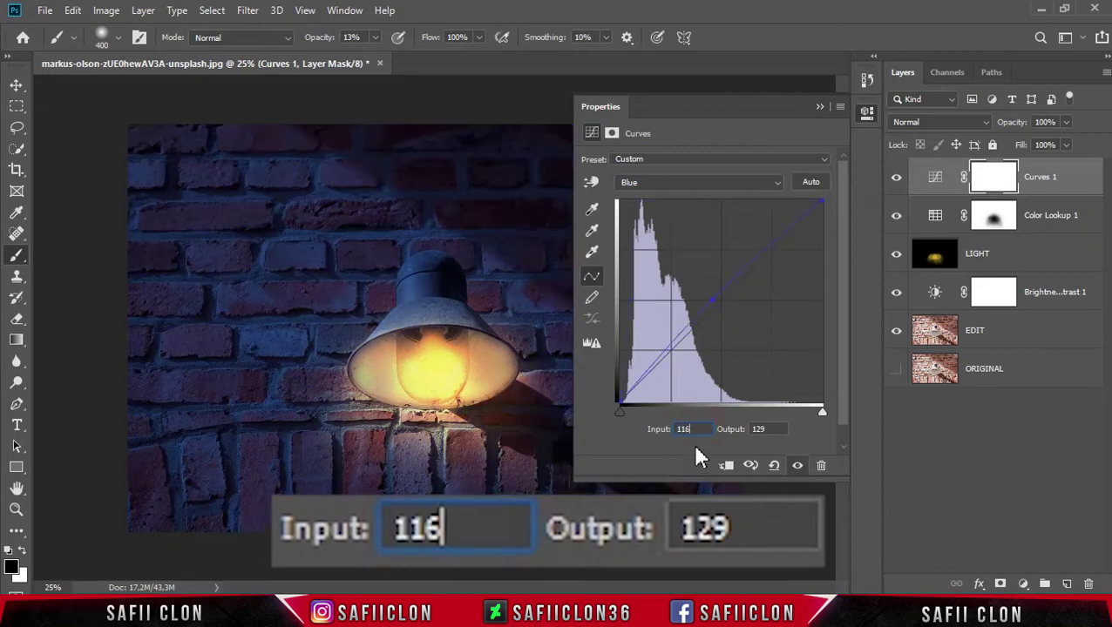
pyautogui.doubleClick(775, 429)
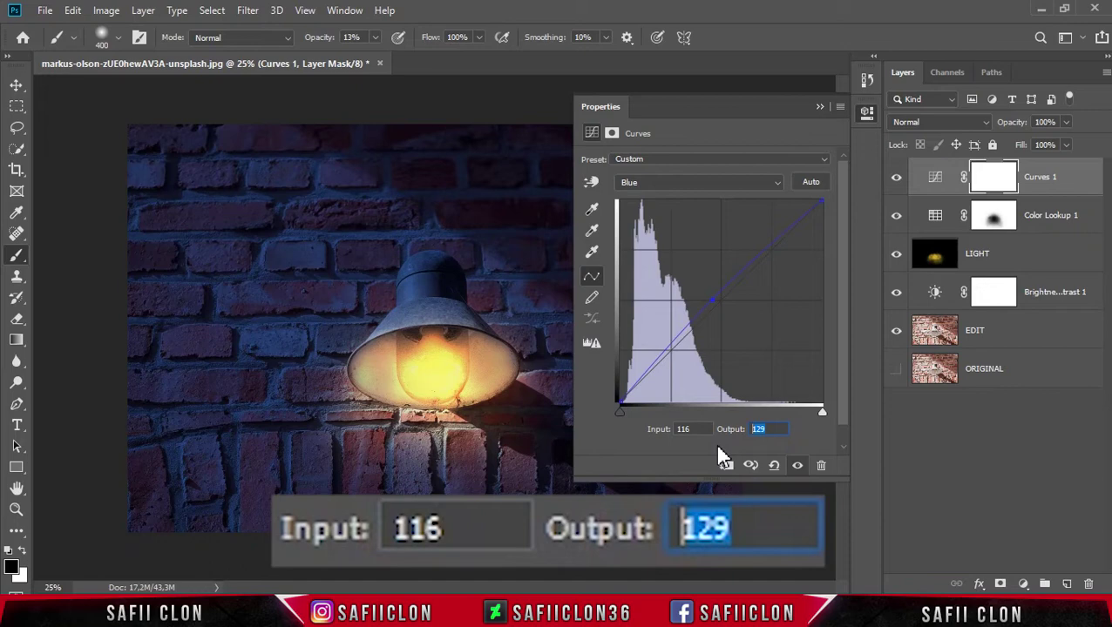
pyautogui.write('137')
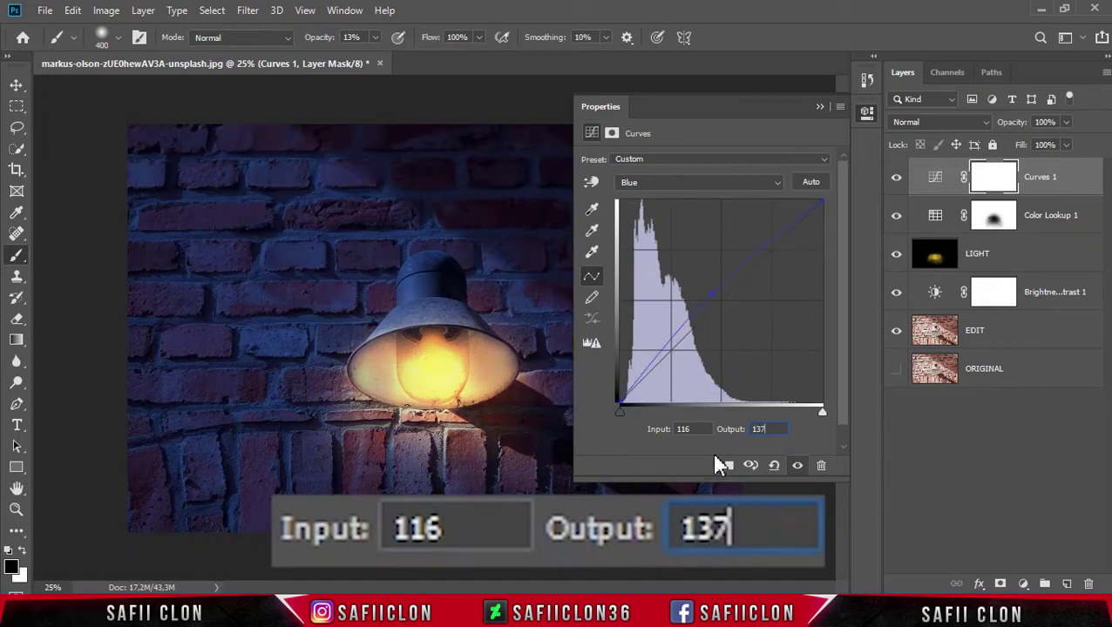
# Step: Add a second Blue curve point at Input 180 and Output 208
pyautogui.click(756, 254)
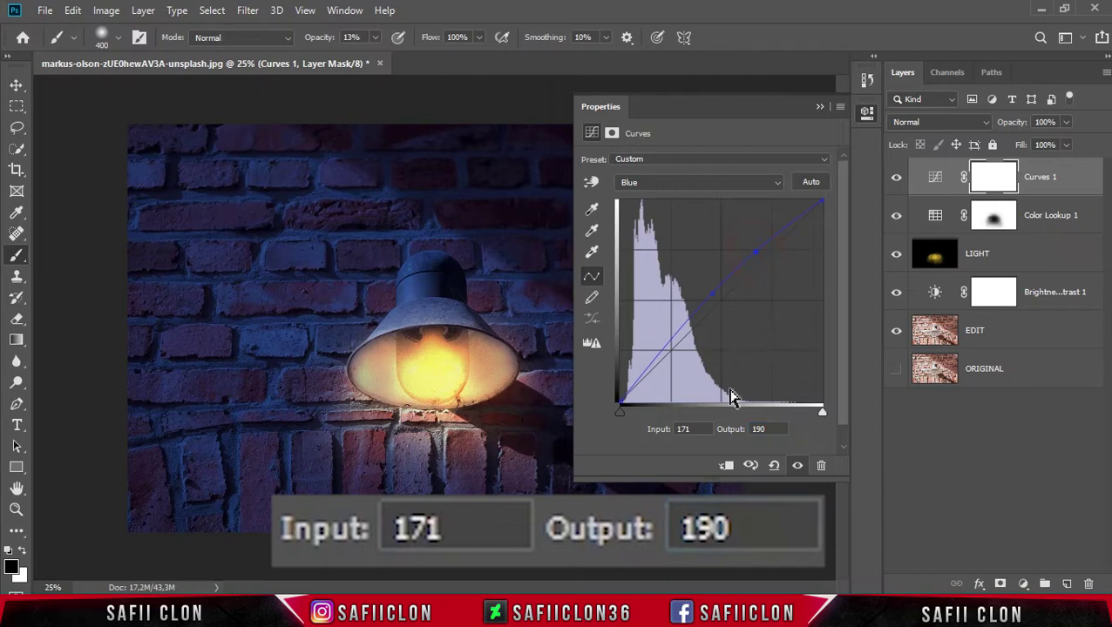
pyautogui.doubleClick(680, 430)
pyautogui.write('180')
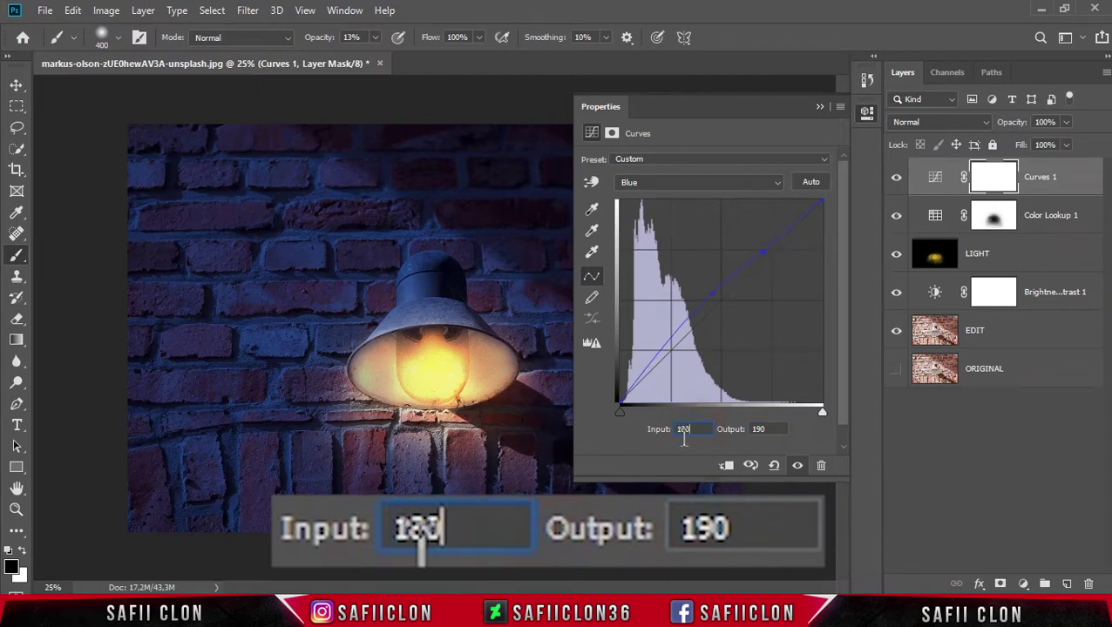
pyautogui.doubleClick(770, 429)
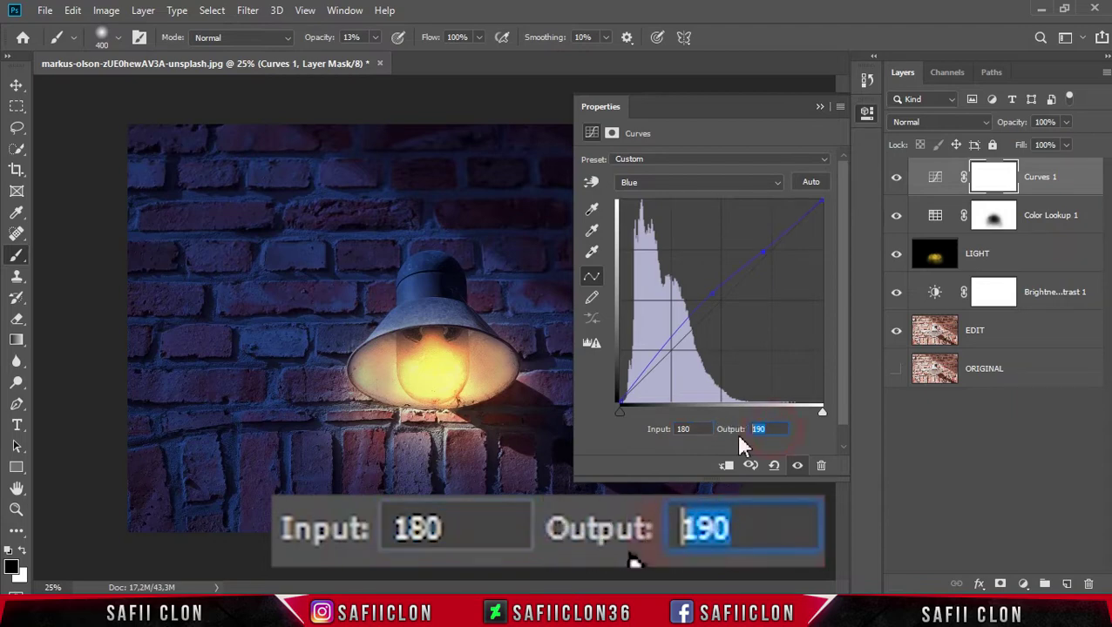
pyautogui.write('2')
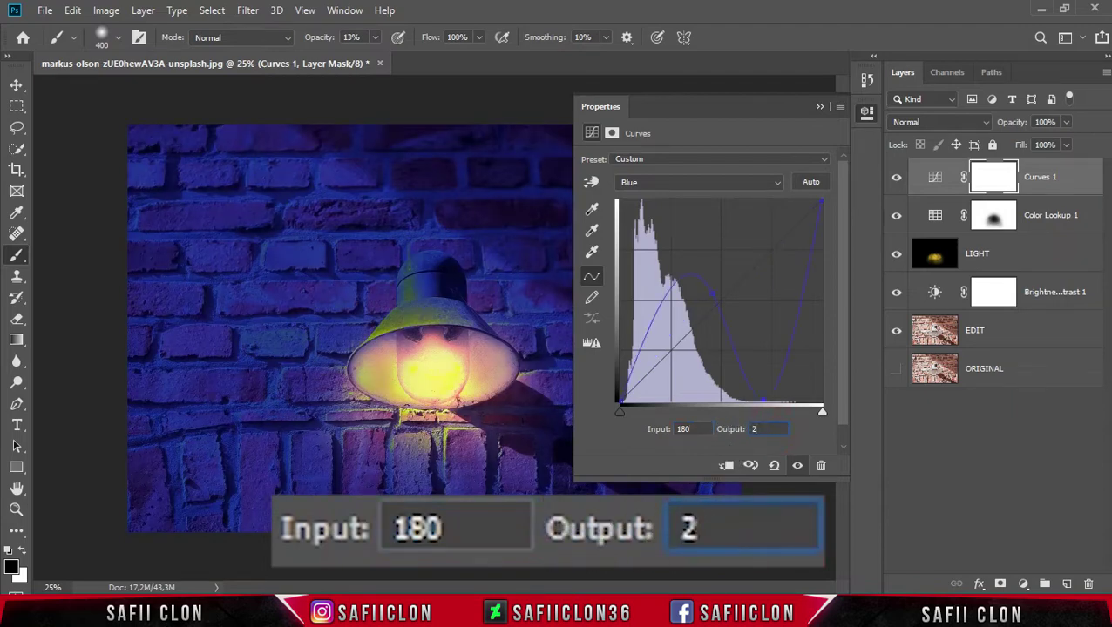
pyautogui.write('08')
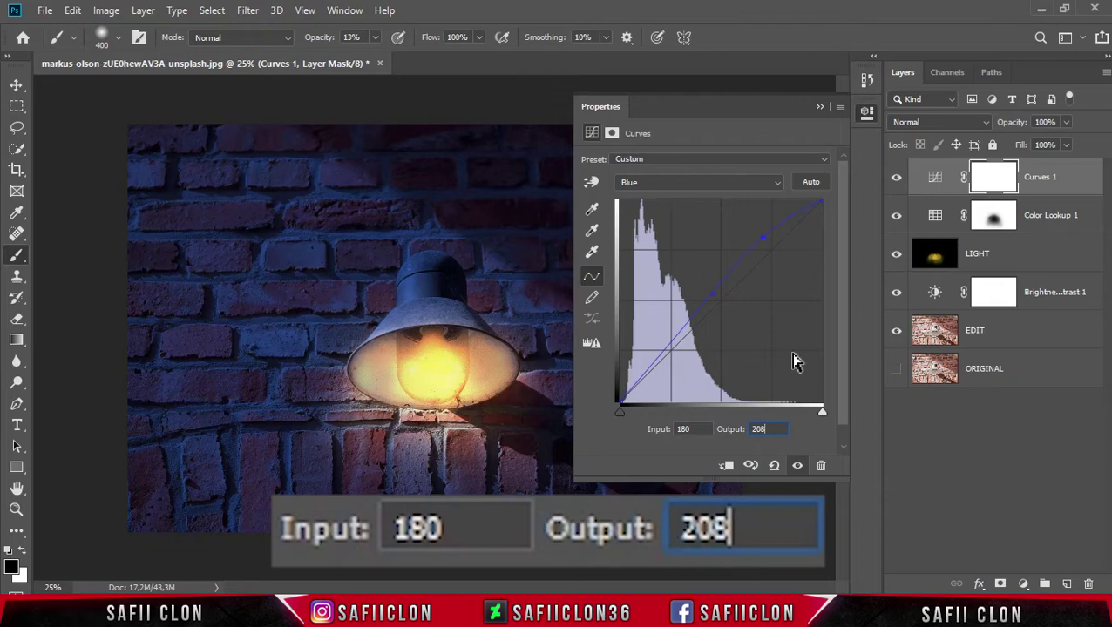
# Step: Close the Curves properties, toggle Curves 1 to compare, and add empty Layer 1
pyautogui.click(819, 108)
pyautogui.click(897, 180)
pyautogui.click(898, 180)
pyautogui.click(897, 179)
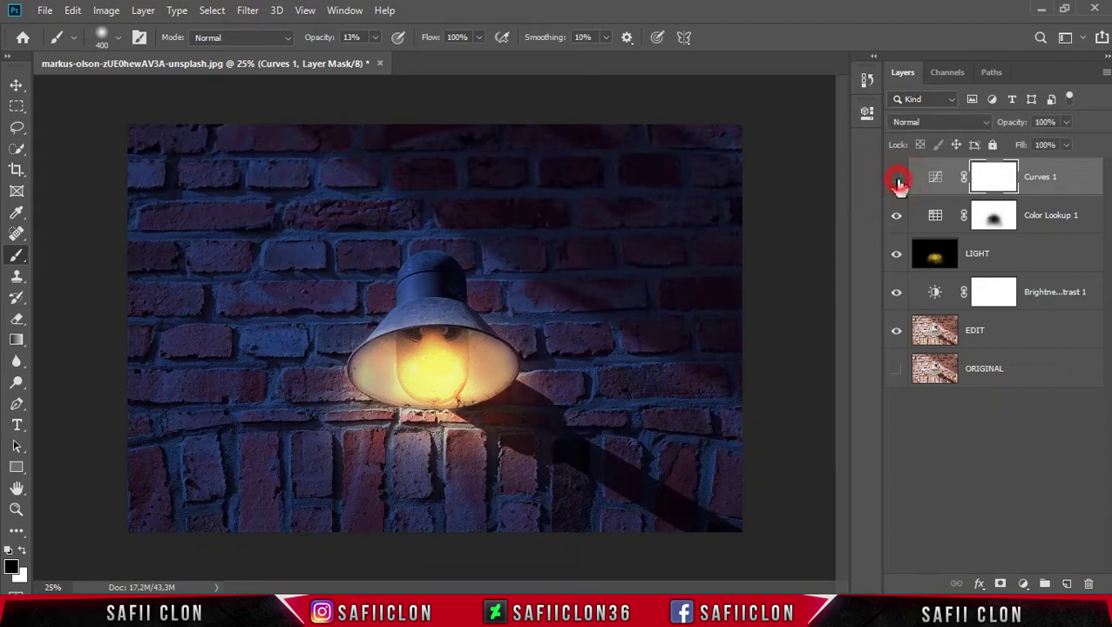
pyautogui.click(897, 179)
pyautogui.click(1068, 584)
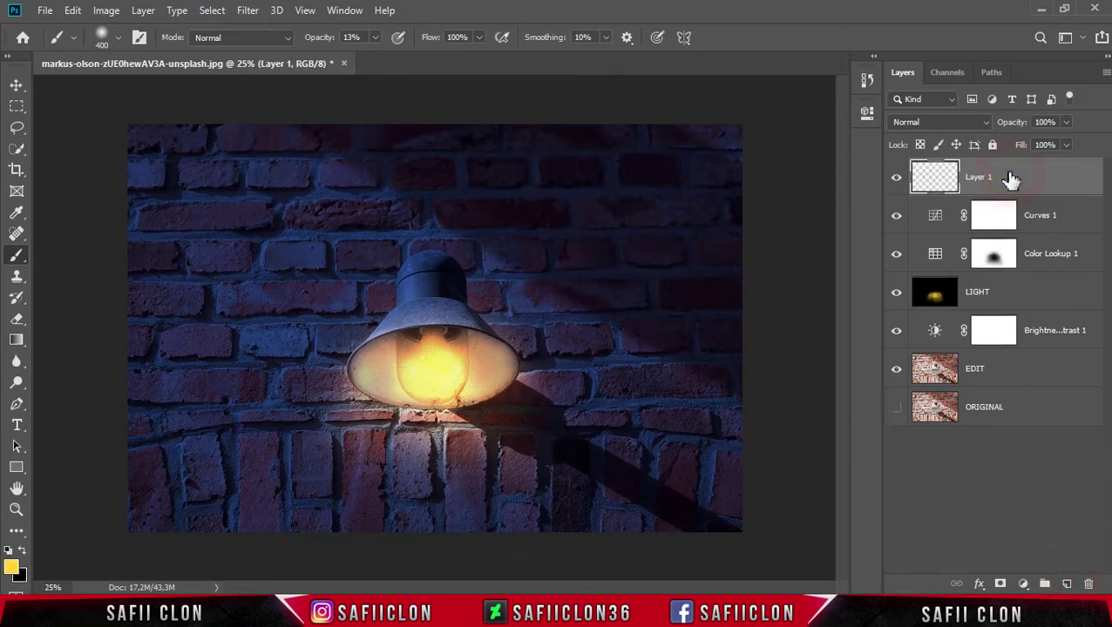
# Step: Draw a Polygonal Lasso cone selection from the lamp rim down to the photo's bottom
pyautogui.click(13, 133)
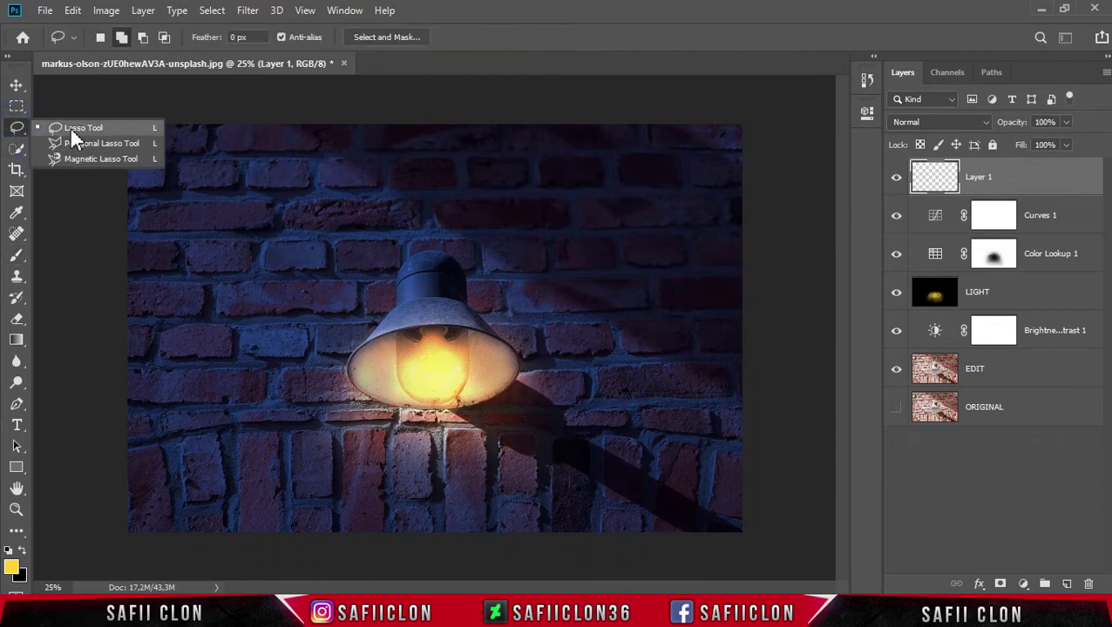
pyautogui.click(98, 143)
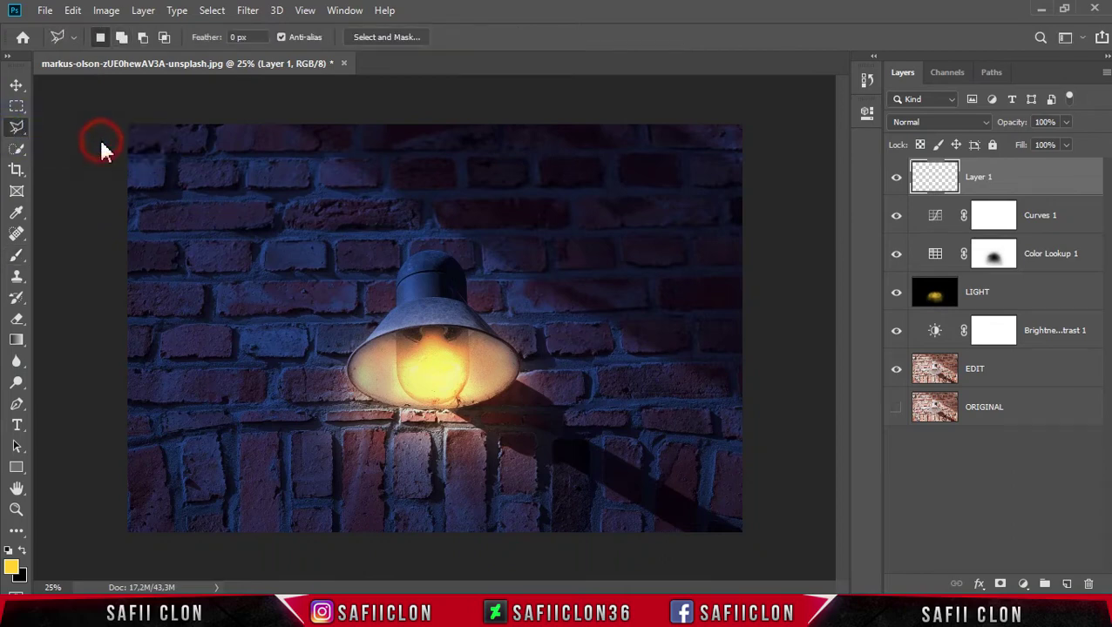
pyautogui.click(258, 538)
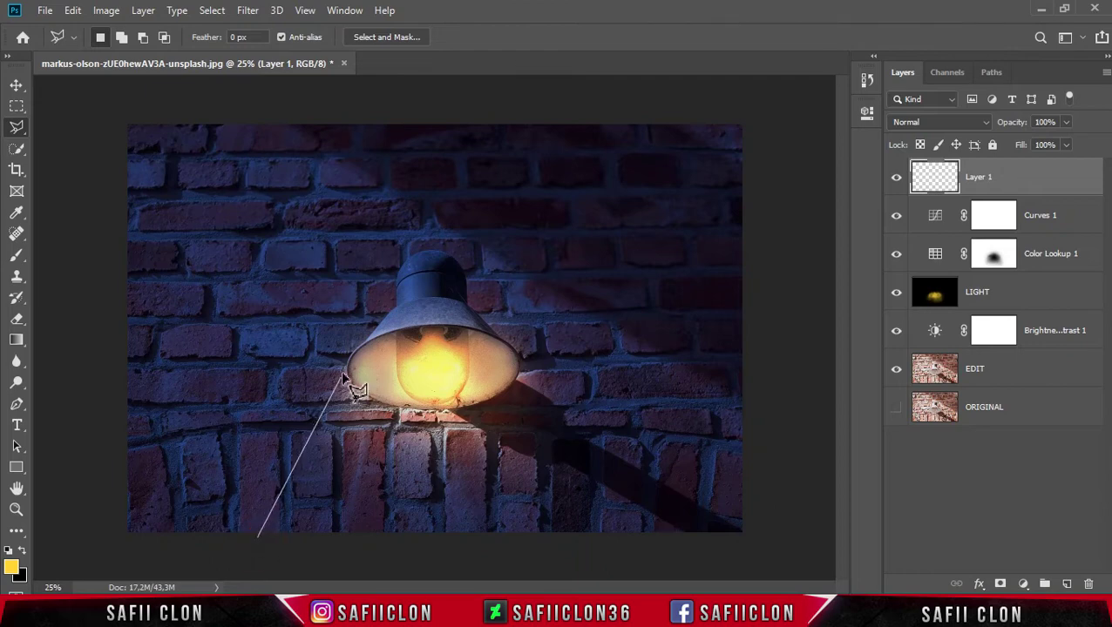
pyautogui.scroll(1, 349, 365)
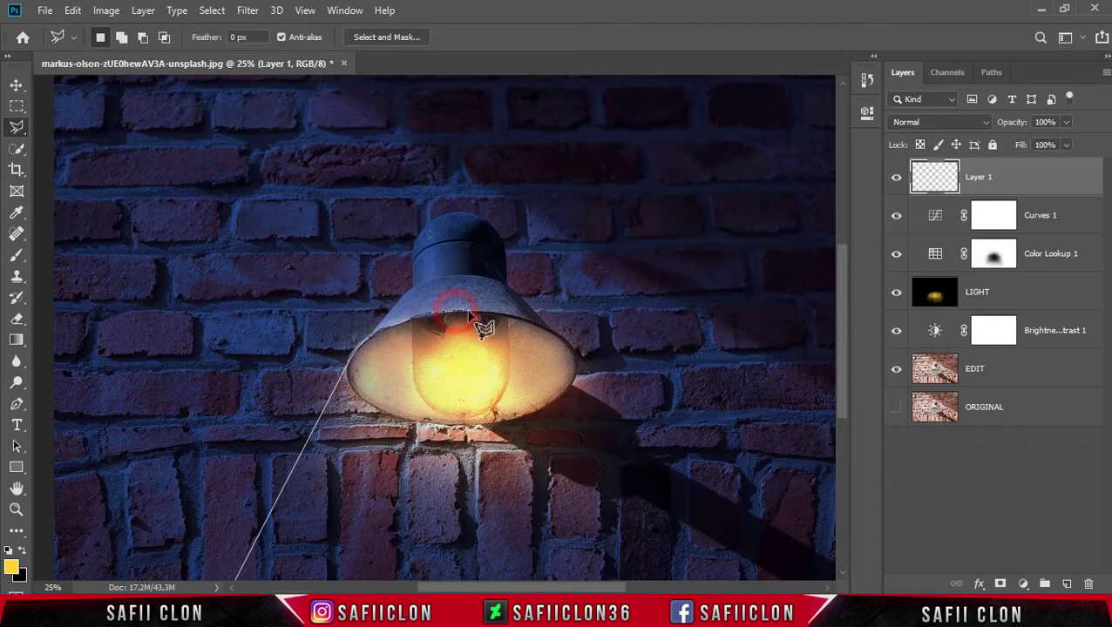
pyautogui.click(531, 320)
pyautogui.click(580, 360)
pyautogui.scroll(-3, 640, 409)
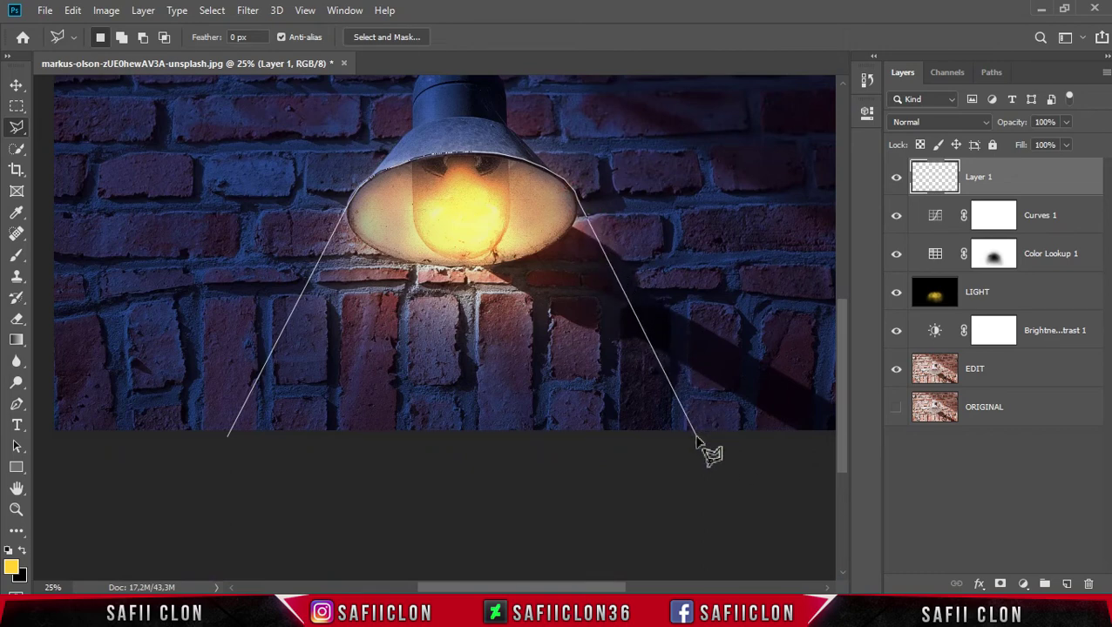
pyautogui.click(707, 440)
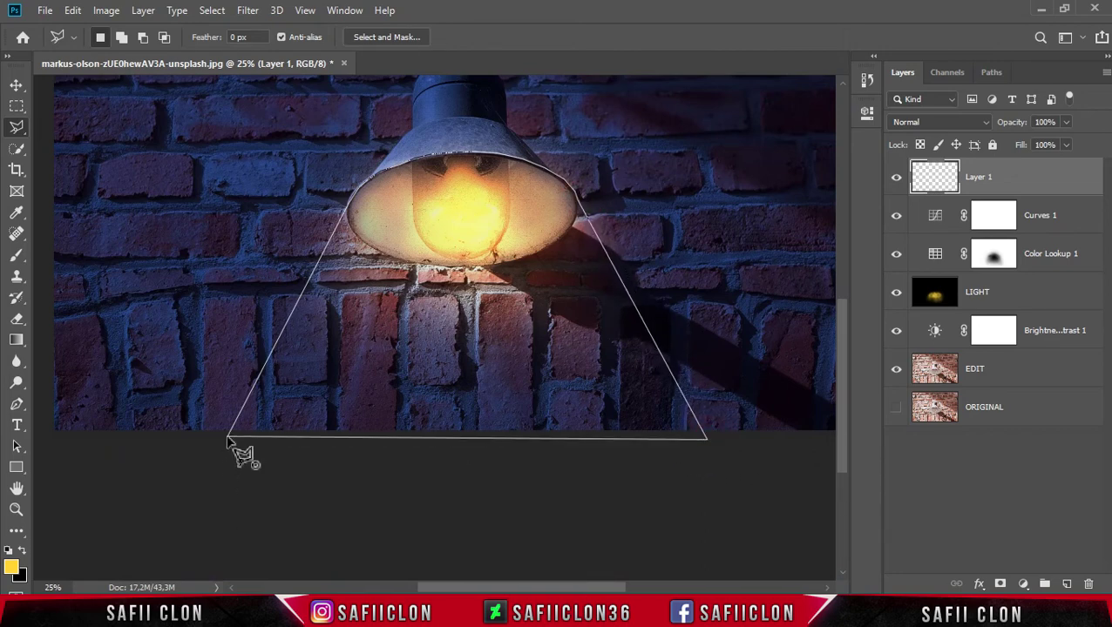
pyautogui.click(229, 439)
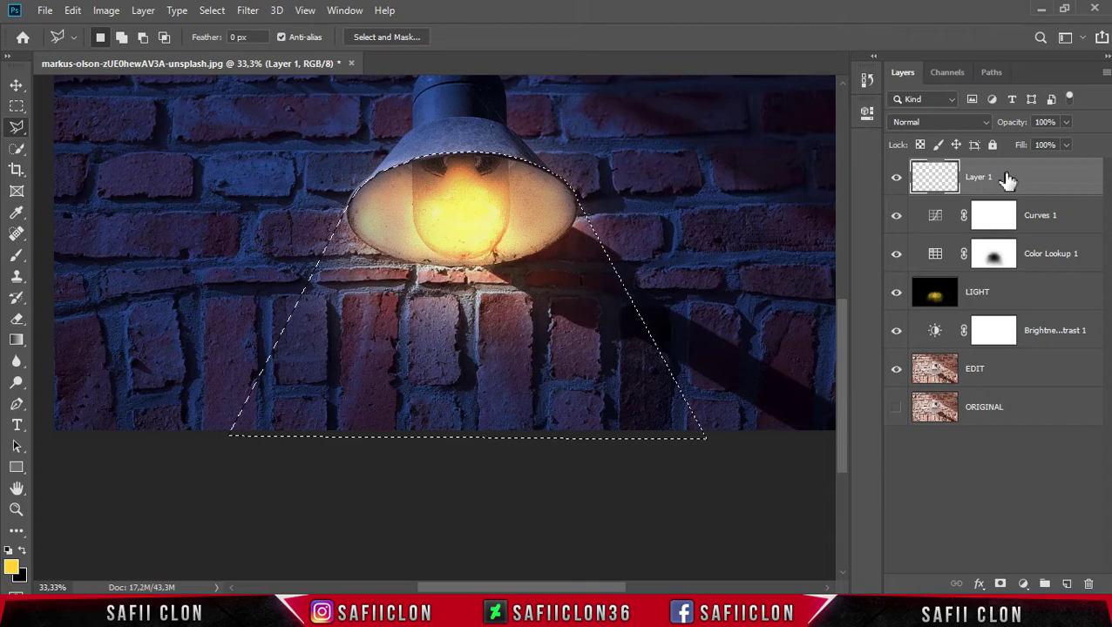
# Step: Set up a Soft Round brush at 100% opacity with yellow as the foreground colour
pyautogui.click(17, 257)
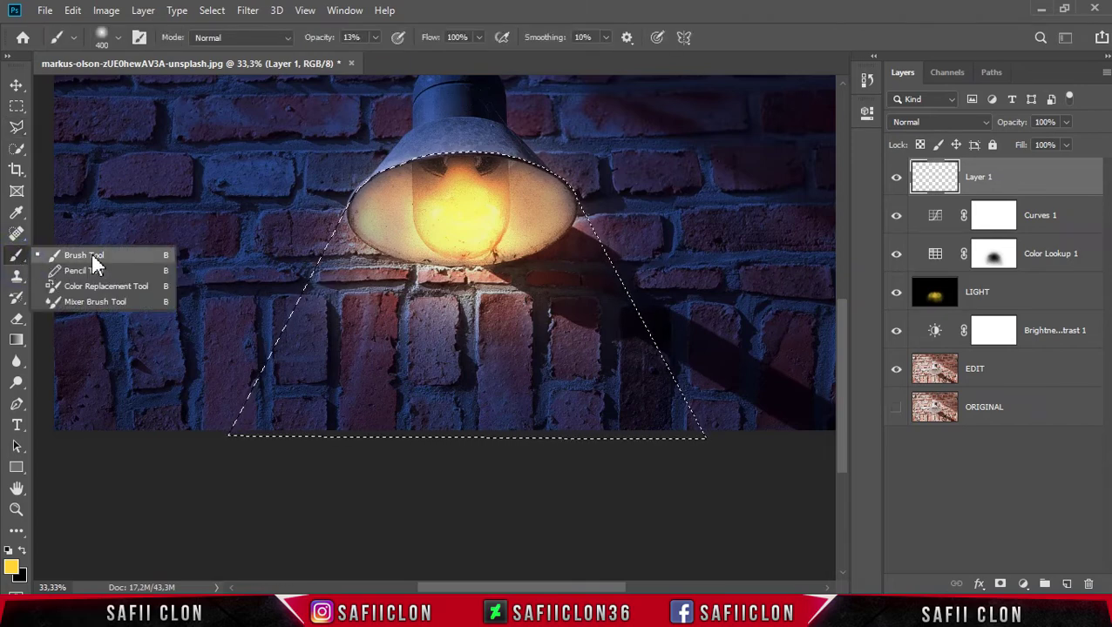
pyautogui.click(93, 260)
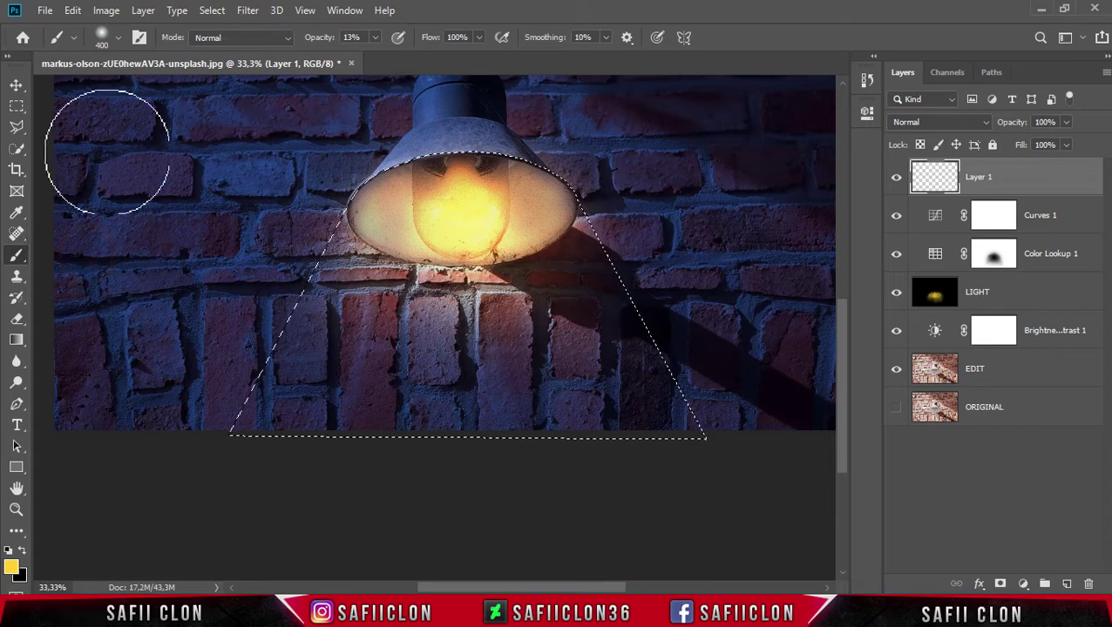
pyautogui.click(117, 37)
pyautogui.click(92, 246)
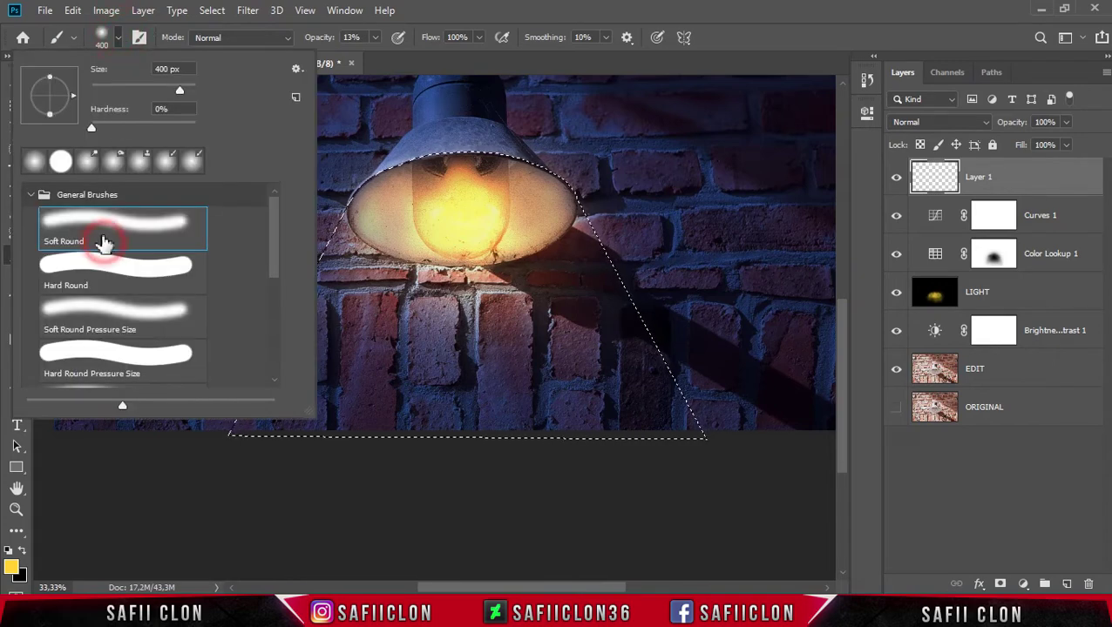
pyautogui.click(118, 39)
pyautogui.click(377, 37)
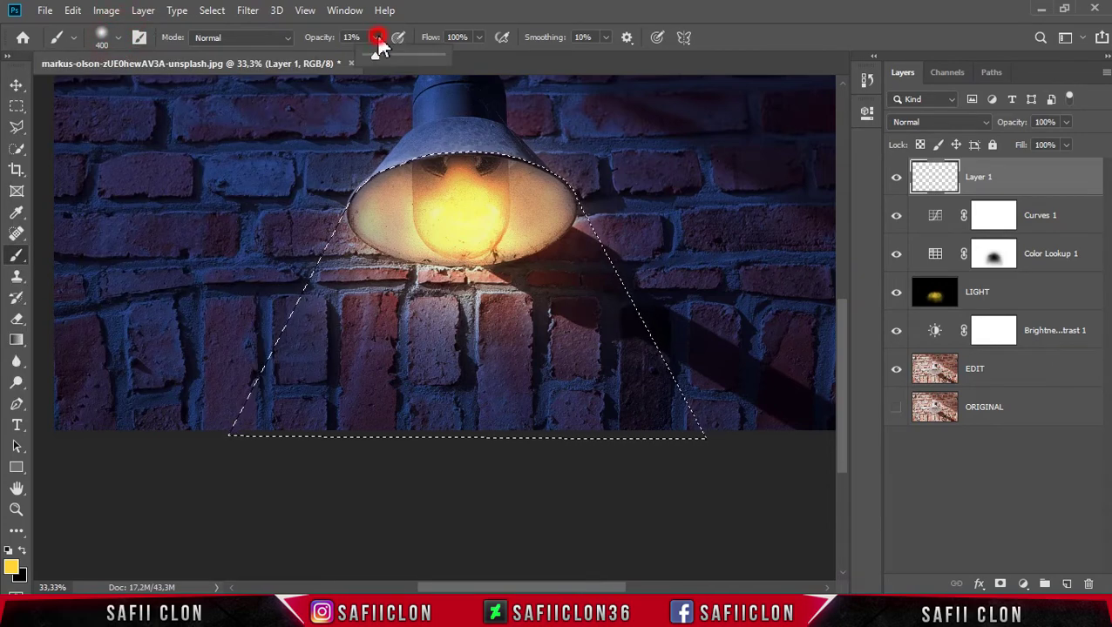
pyautogui.click(373, 37)
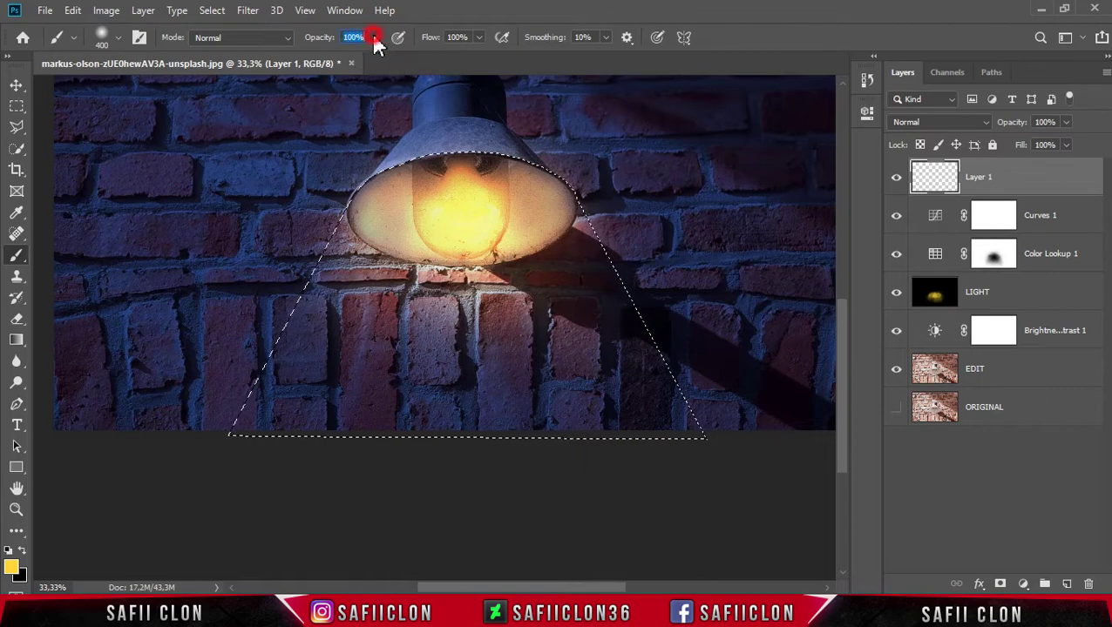
pyautogui.click(10, 570)
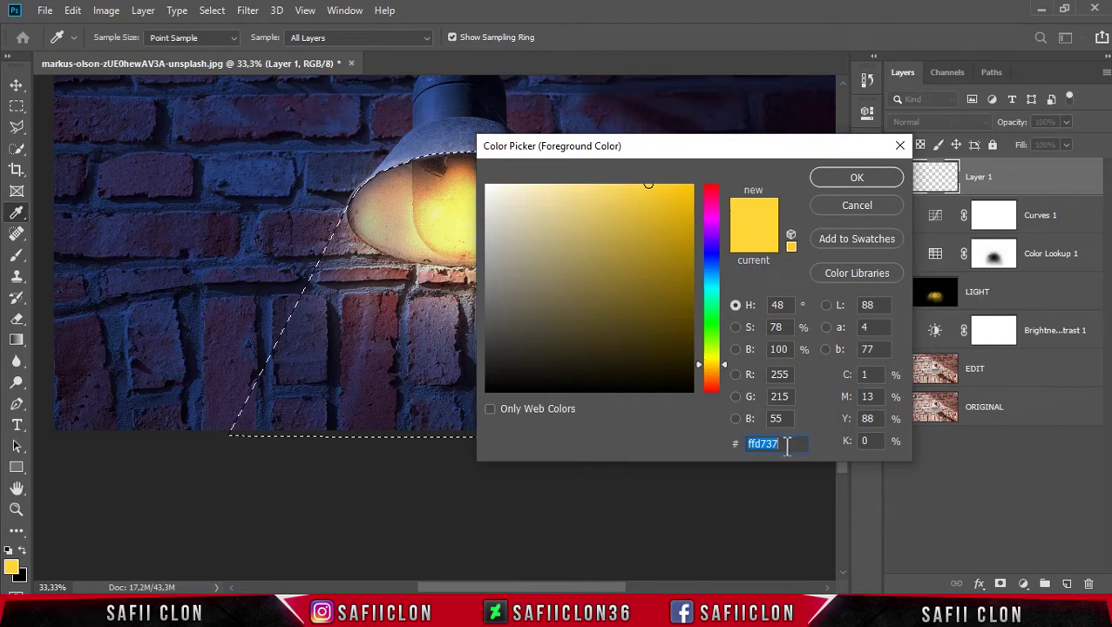
pyautogui.click(840, 177)
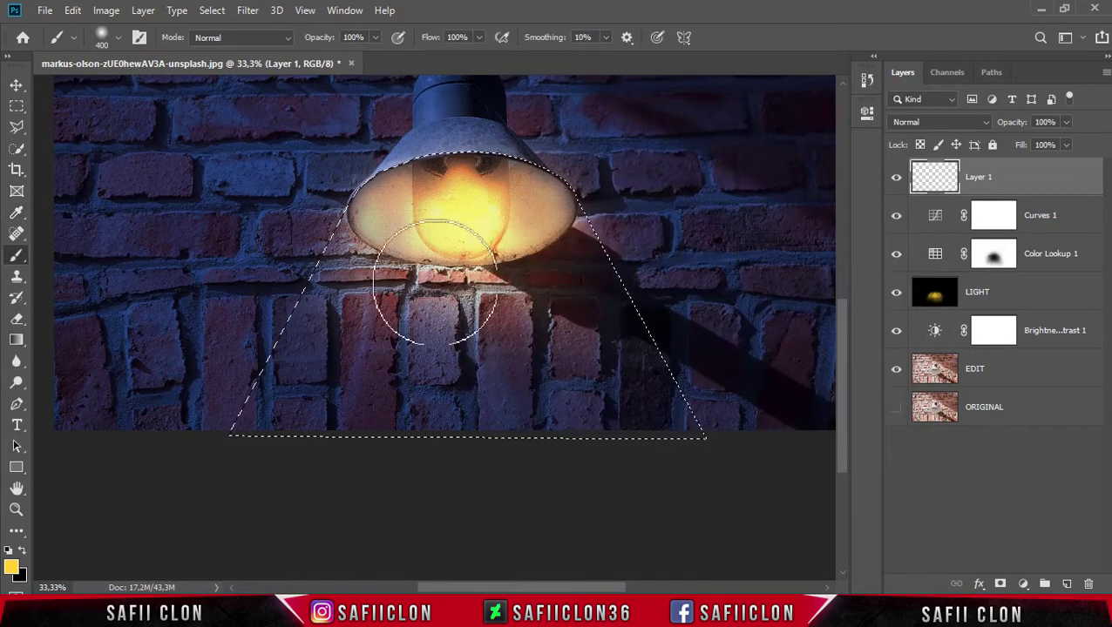
# Step: Paint the cone selection solid yellow, then deselect with Ctrl+D
pyautogui.moveTo(422, 209)
pyautogui.mouseDown()
pyautogui.moveTo(523, 171)
pyautogui.moveTo(433, 297)
pyautogui.moveTo(648, 322)
pyautogui.moveTo(685, 392)
pyautogui.moveTo(662, 429)
pyautogui.moveTo(591, 384)
pyautogui.moveTo(744, 360)
pyautogui.mouseUp()
pyautogui.moveTo(723, 409)
pyautogui.mouseDown()
pyautogui.moveTo(446, 392)
pyautogui.moveTo(298, 323)
pyautogui.mouseUp()
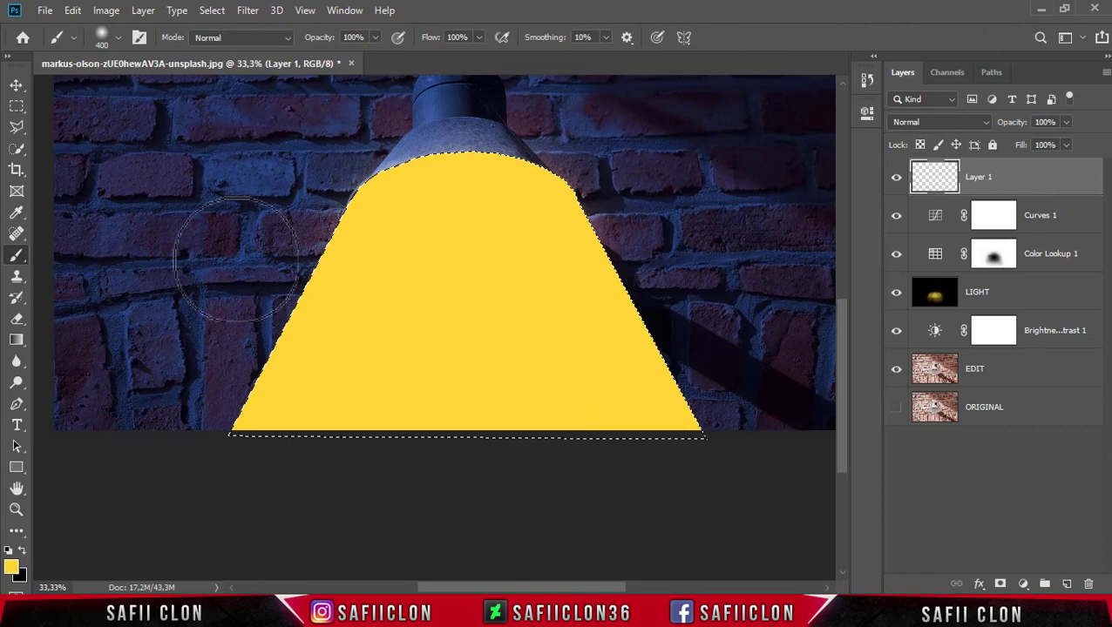
pyautogui.moveTo(546, 322); pyautogui.dragTo(443, 309)
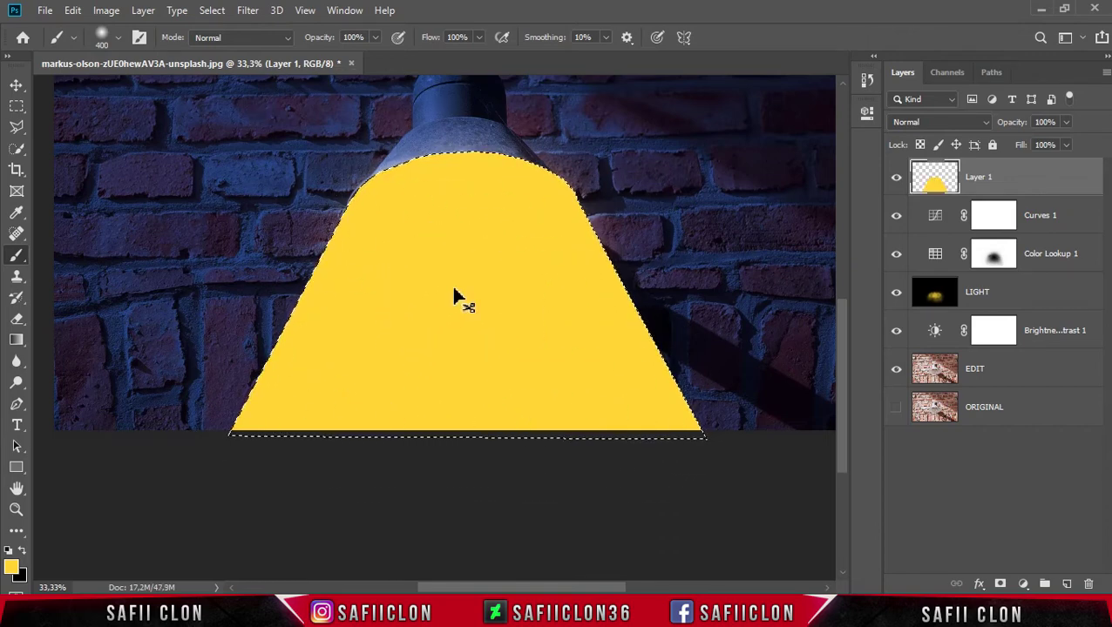
pyautogui.hotkey('ctrl', 'd')
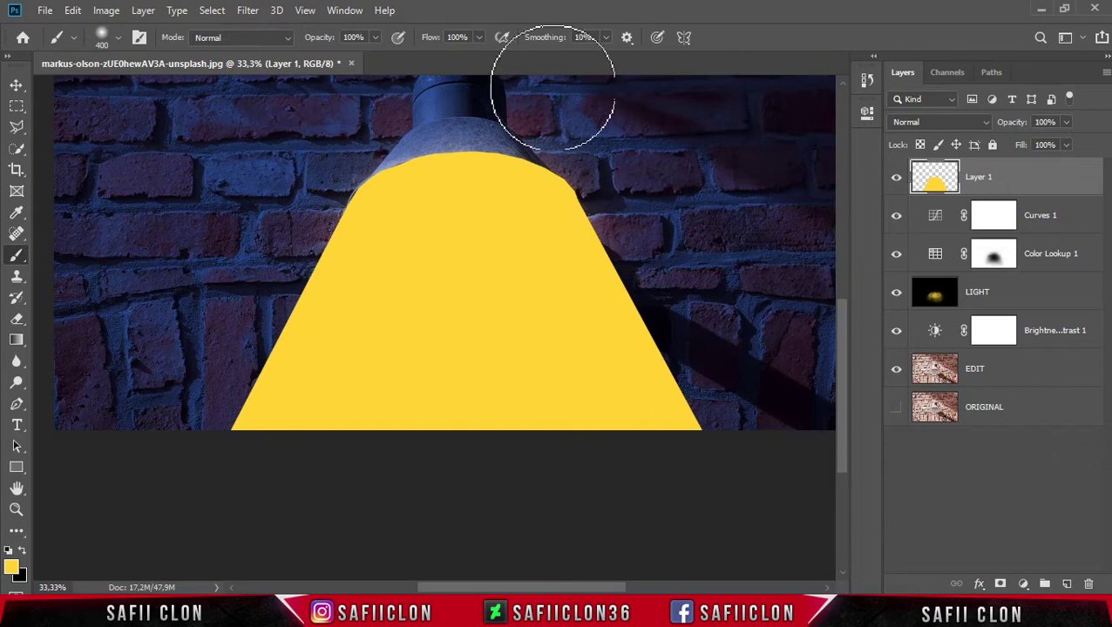
# Step: Apply a Gaussian Blur of about 40.1 pixels radius to the yellow cone
pyautogui.click(247, 12)
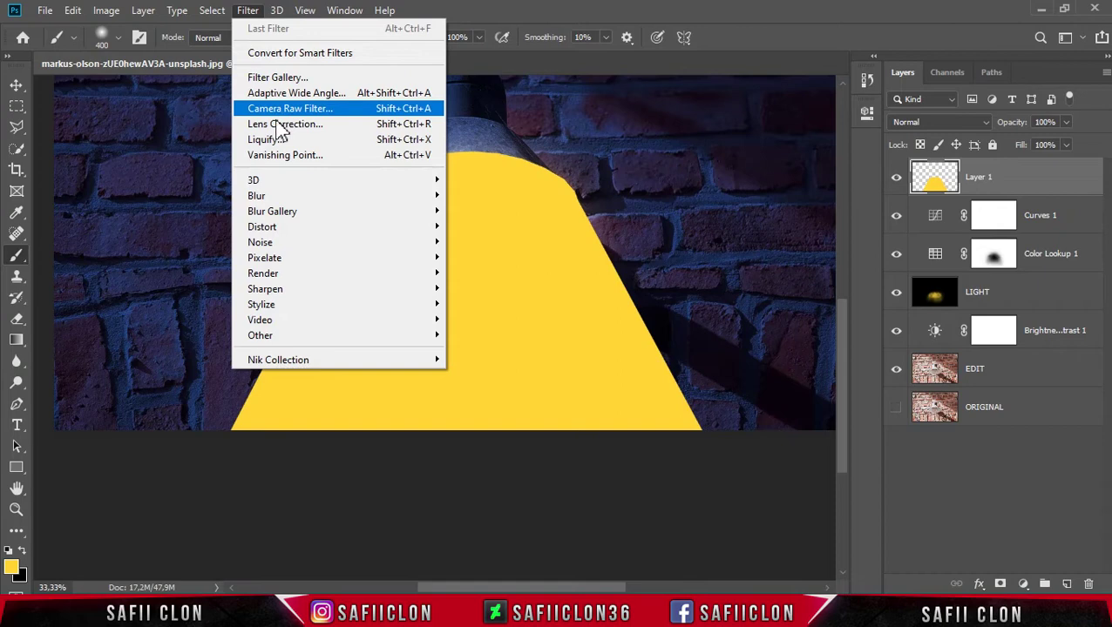
pyautogui.moveTo(331, 196)
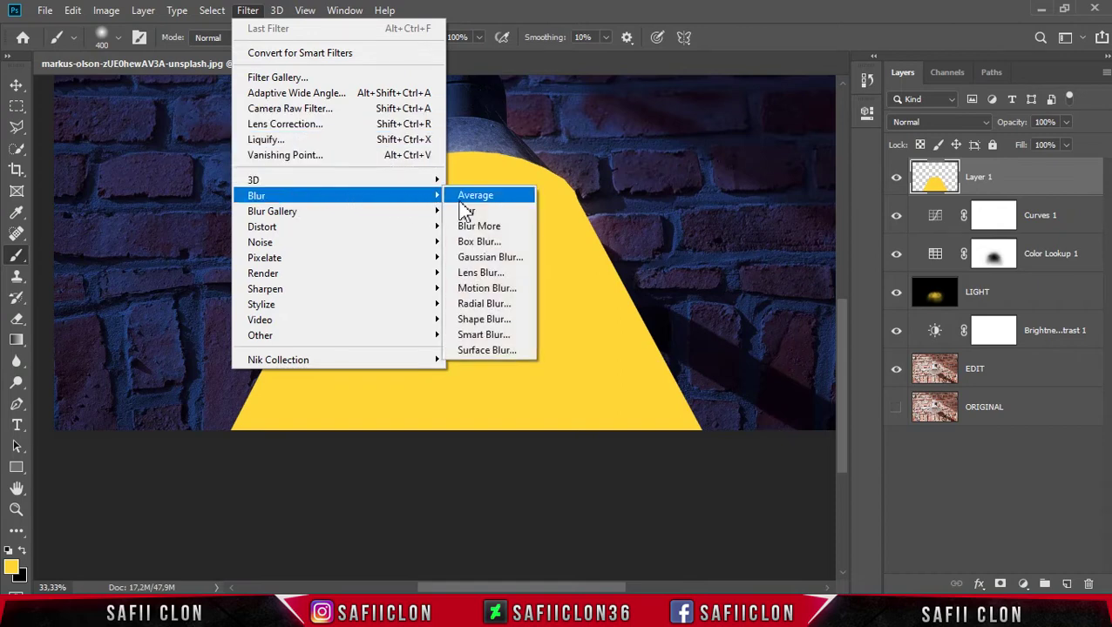
pyautogui.click(501, 258)
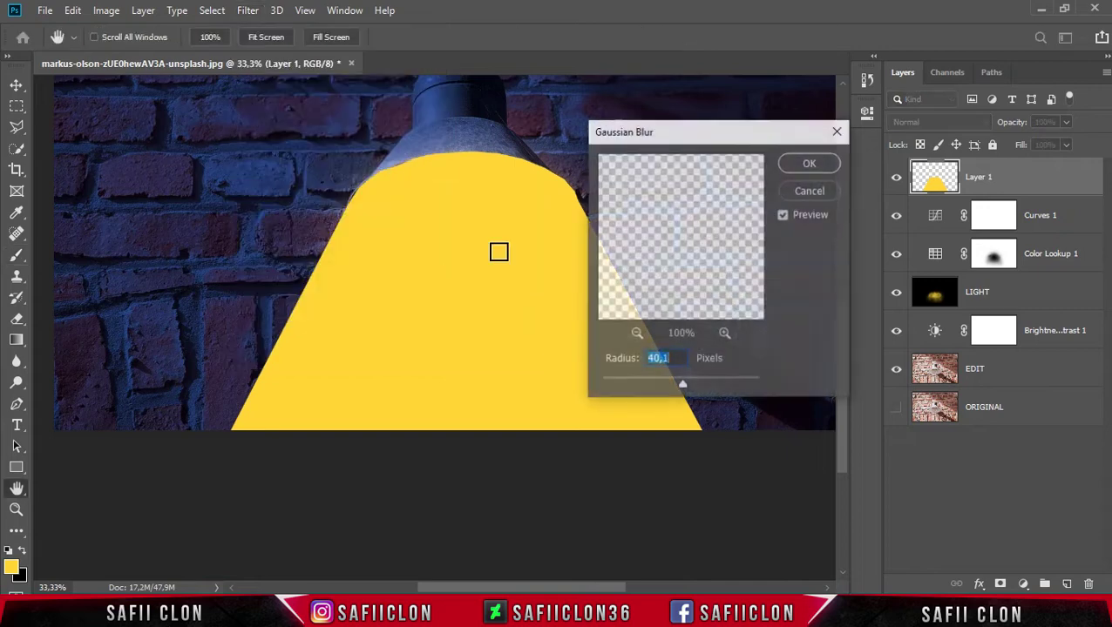
pyautogui.moveTo(709, 132); pyautogui.dragTo(801, 102)
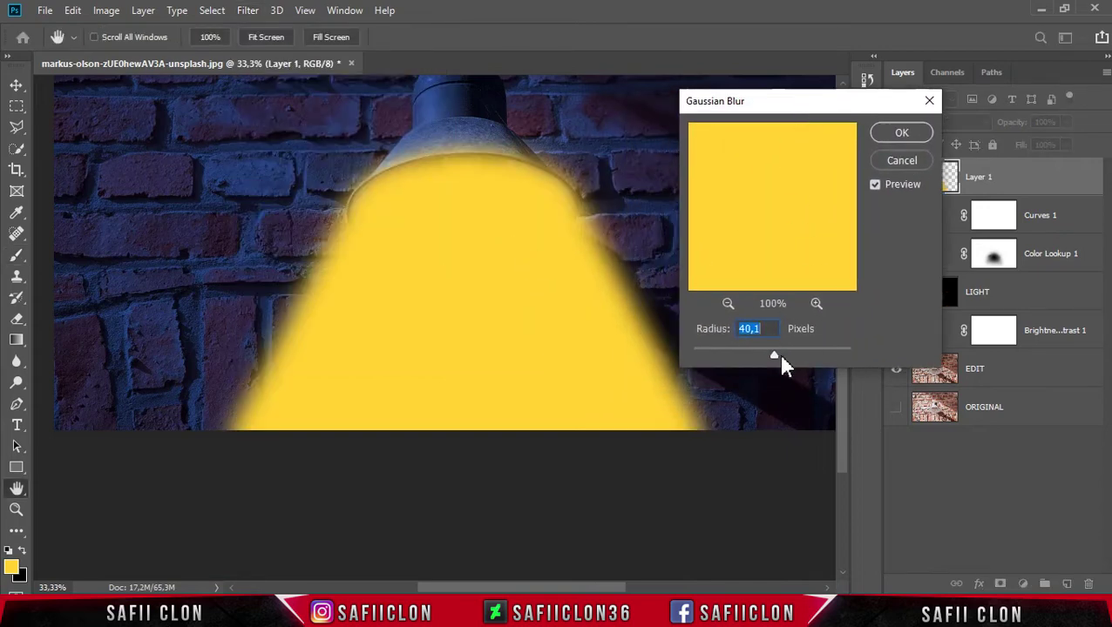
pyautogui.moveTo(774, 361); pyautogui.dragTo(770, 360)
pyautogui.click(903, 133)
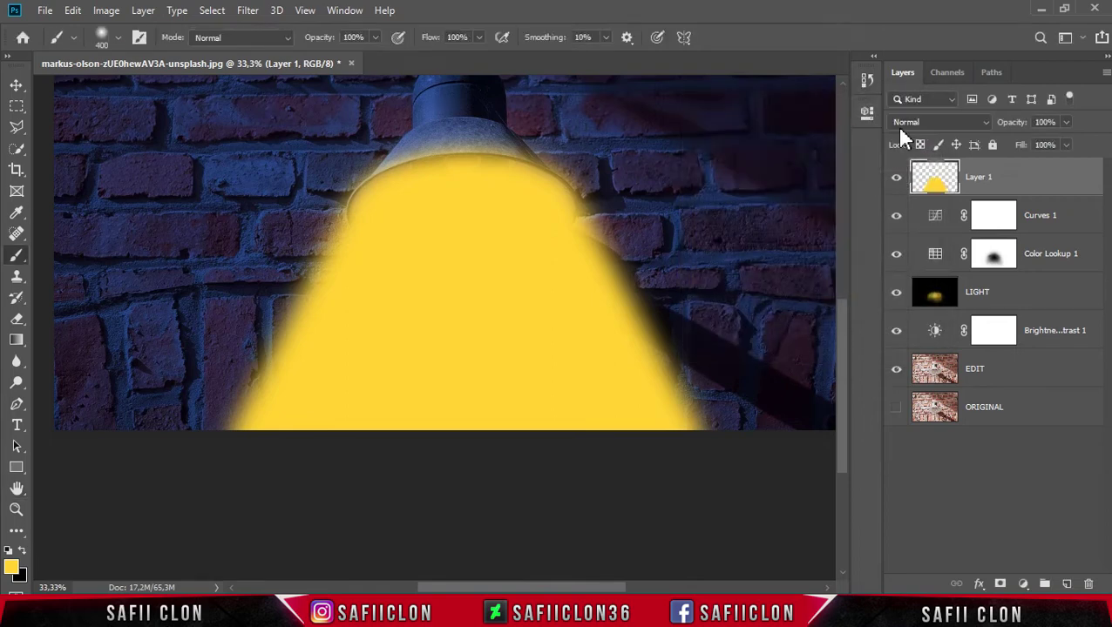
# Step: Set Layer 1's blend mode to Color Dodge after previewing neighbouring modes
pyautogui.click(1010, 177)
pyautogui.click(943, 122)
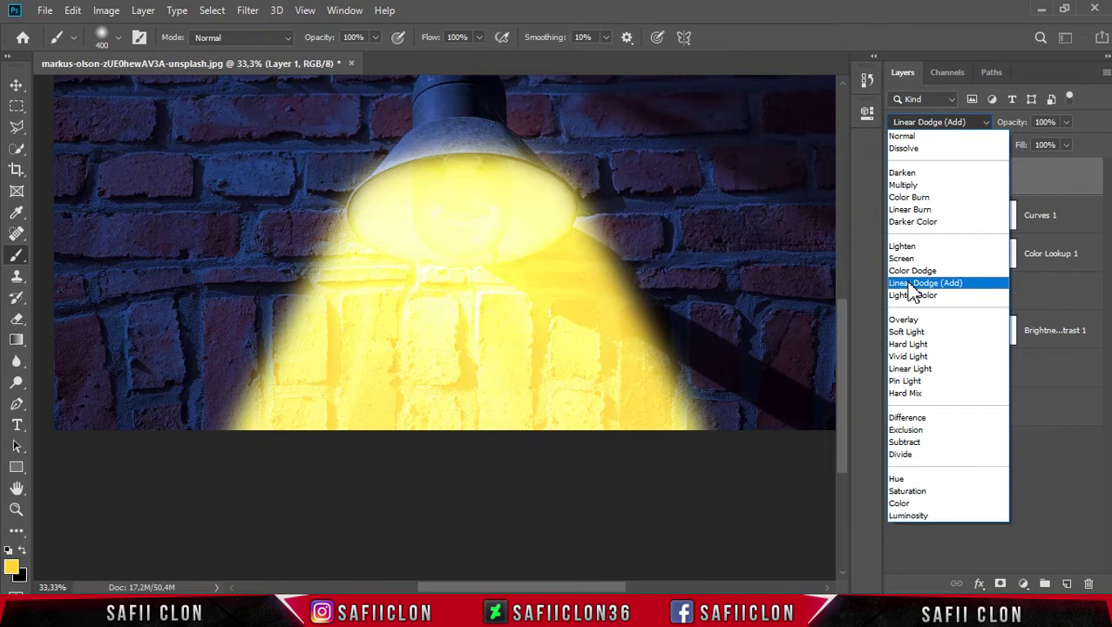
pyautogui.press('Down')
pyautogui.press('Up')
pyautogui.press('Up')
pyautogui.click(914, 275)
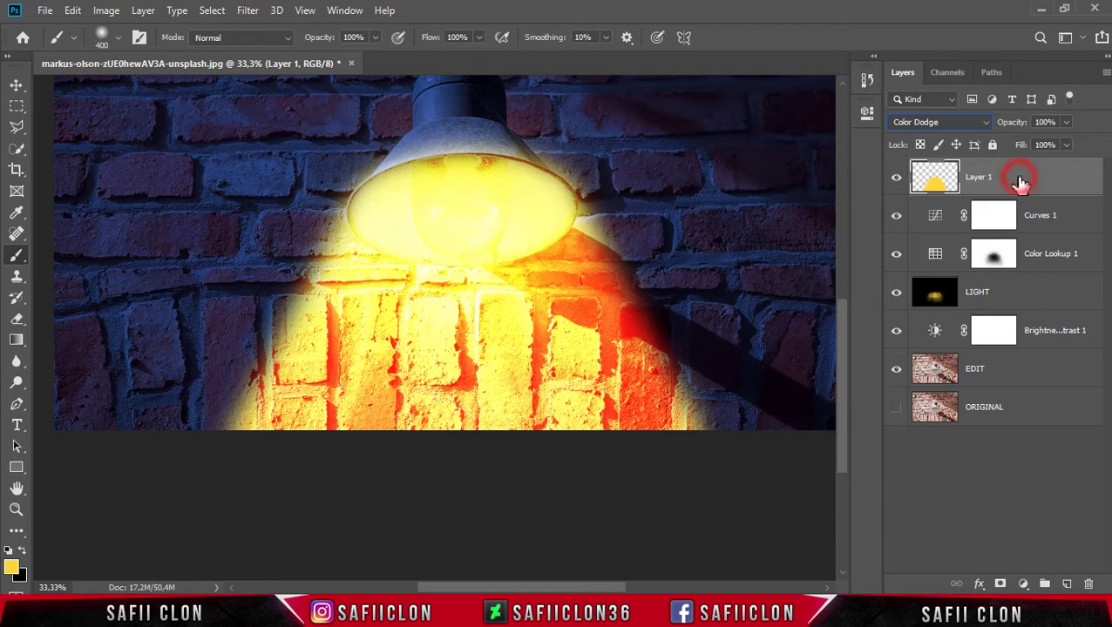
# Step: Add a layer mask to Layer 1 and invert it to black with Ctrl+I
pyautogui.click(1000, 585)
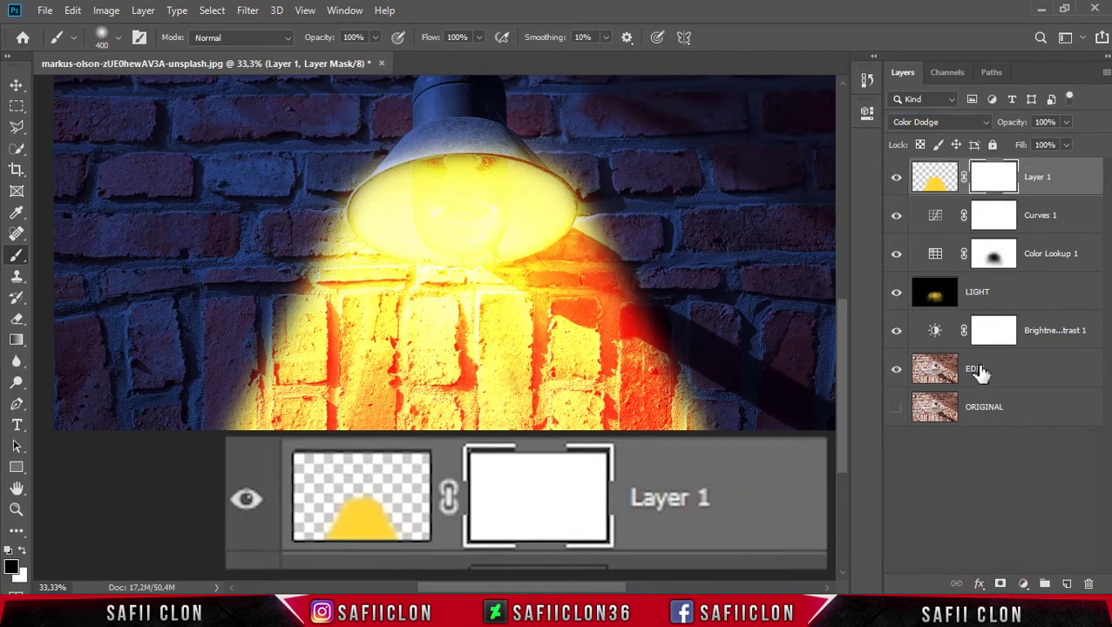
pyautogui.click(993, 180)
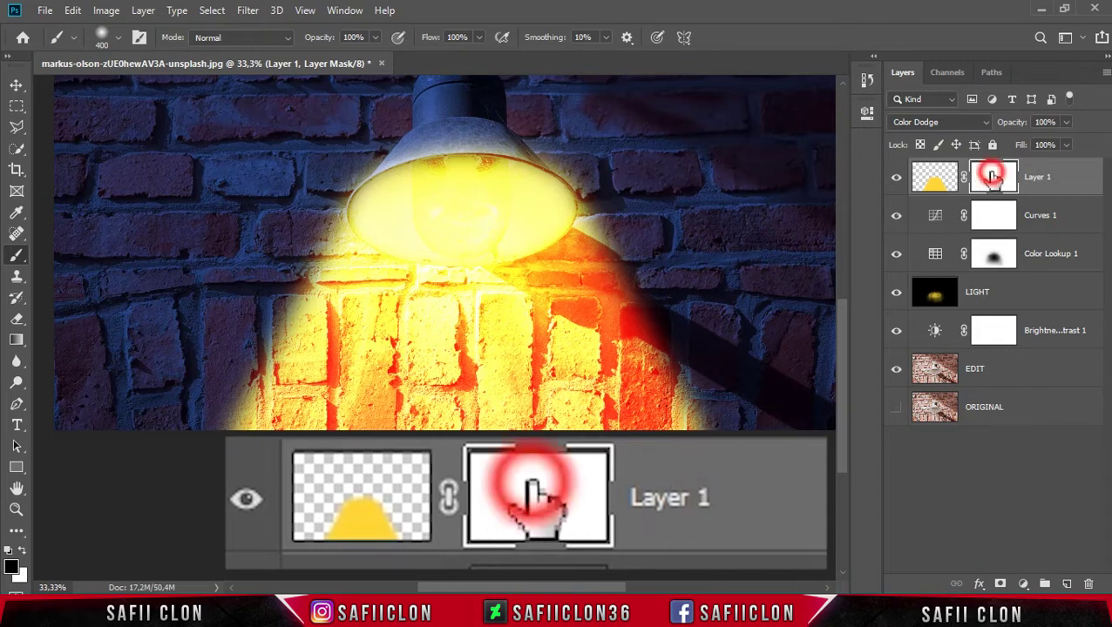
pyautogui.hotkey('ctrl', 'i')
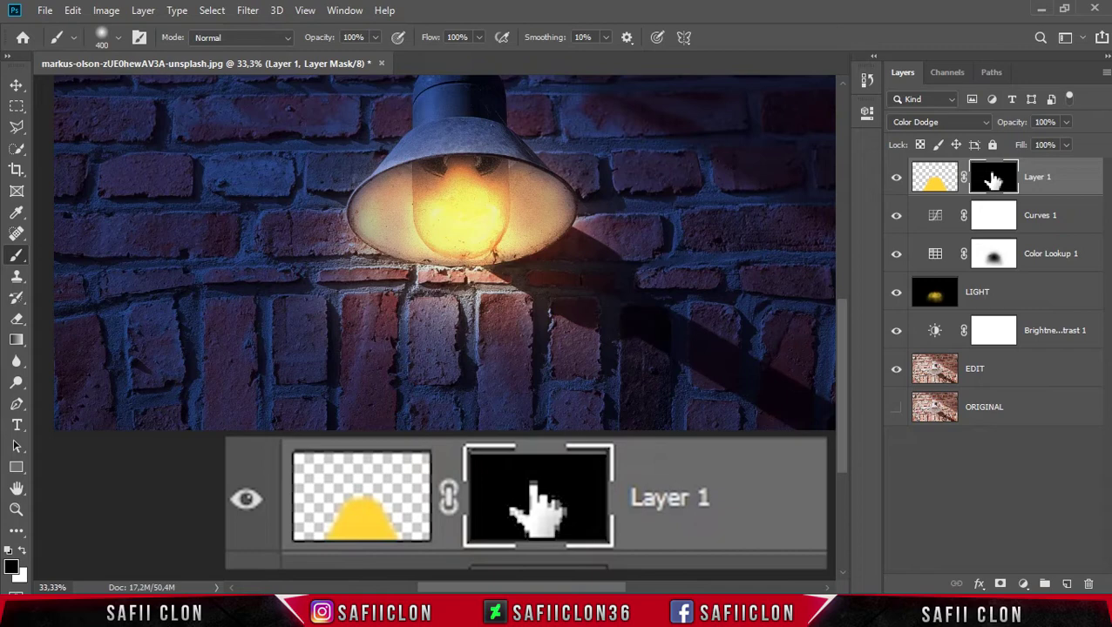
# Step: Choose a Soft Round brush at 0% hardness with 6% opacity
pyautogui.rightClick(19, 260)
pyautogui.click(67, 251)
pyautogui.click(109, 37)
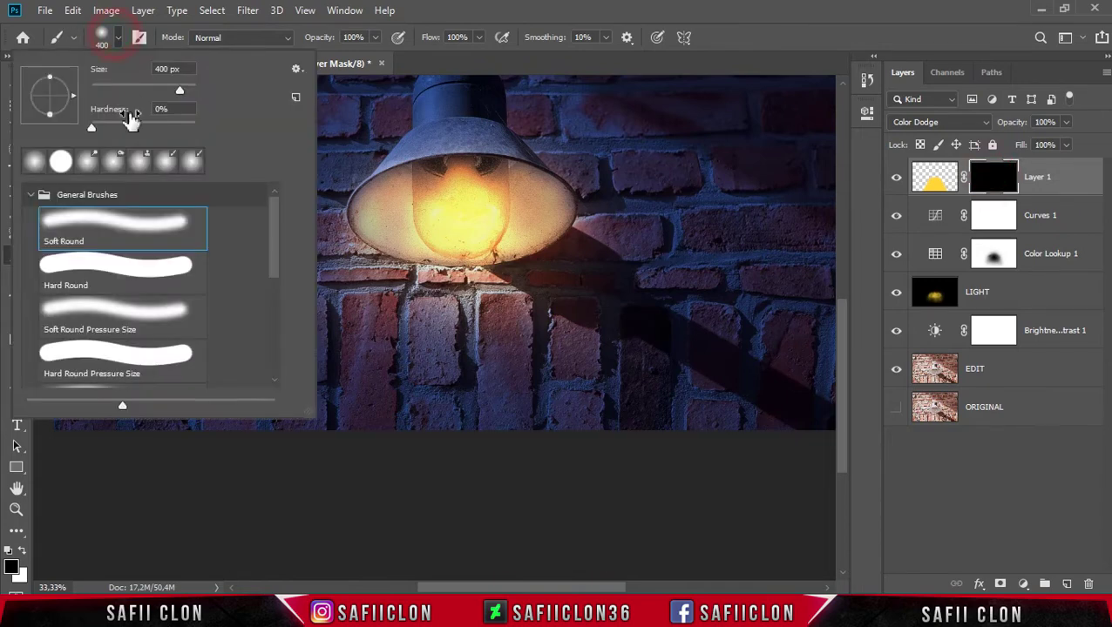
pyautogui.click(124, 224)
pyautogui.click(375, 38)
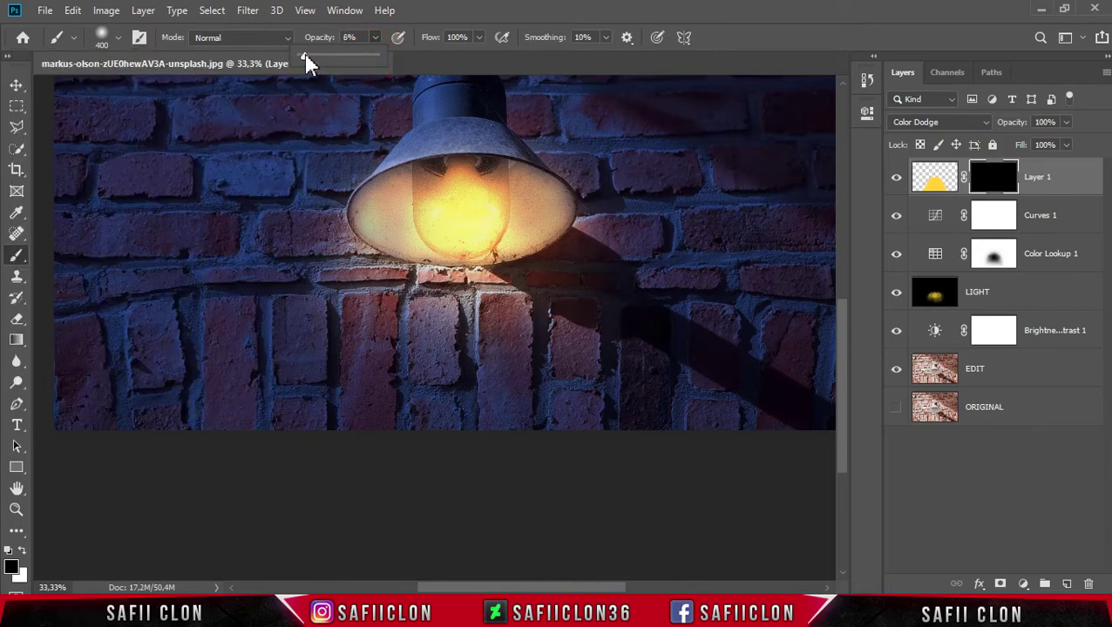
pyautogui.click(431, 15)
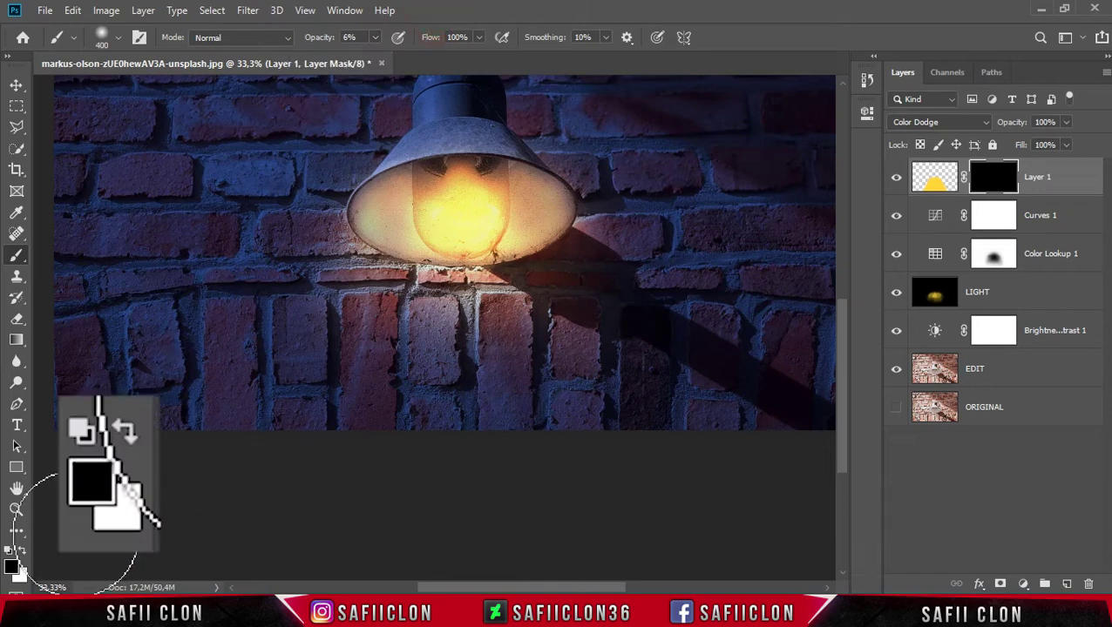
# Step: With white foreground, paint faint glow onto the mask over bricks below the lamp at 300–400 px
pyautogui.click(22, 550)
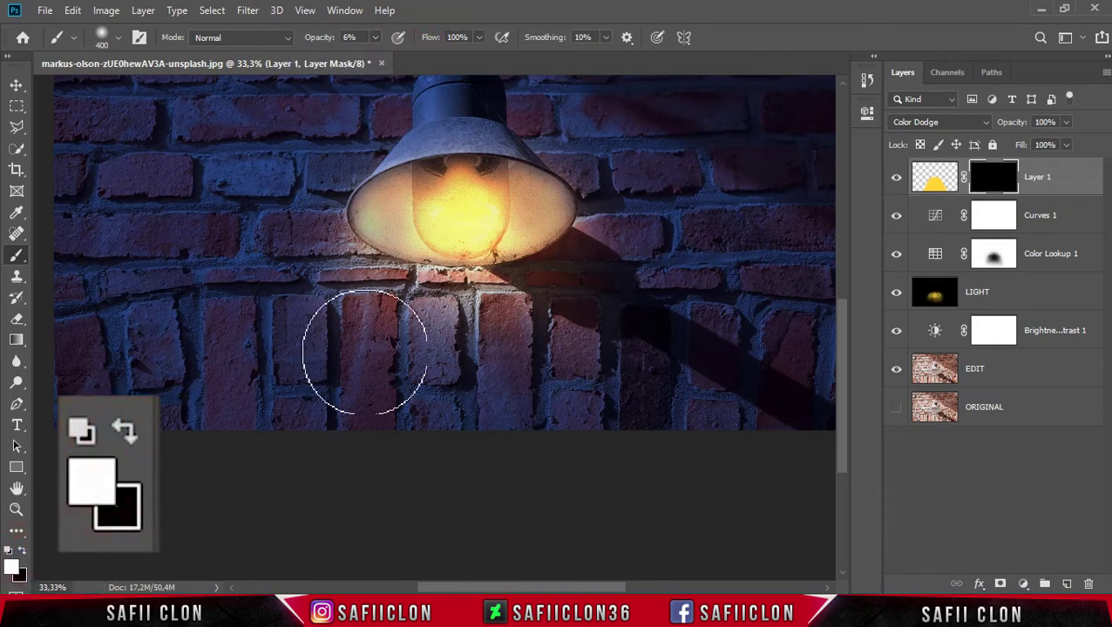
pyautogui.press('[')
pyautogui.click(373, 217)
pyautogui.click(353, 301)
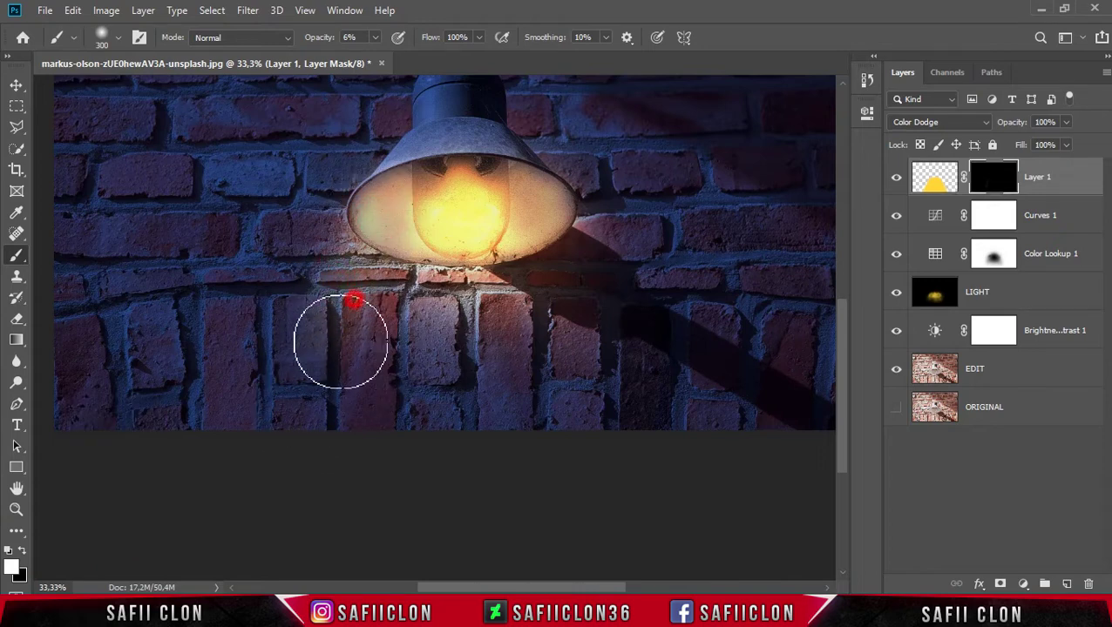
pyautogui.moveTo(298, 410); pyautogui.dragTo(341, 384)
pyautogui.press(']')
pyautogui.click(516, 302)
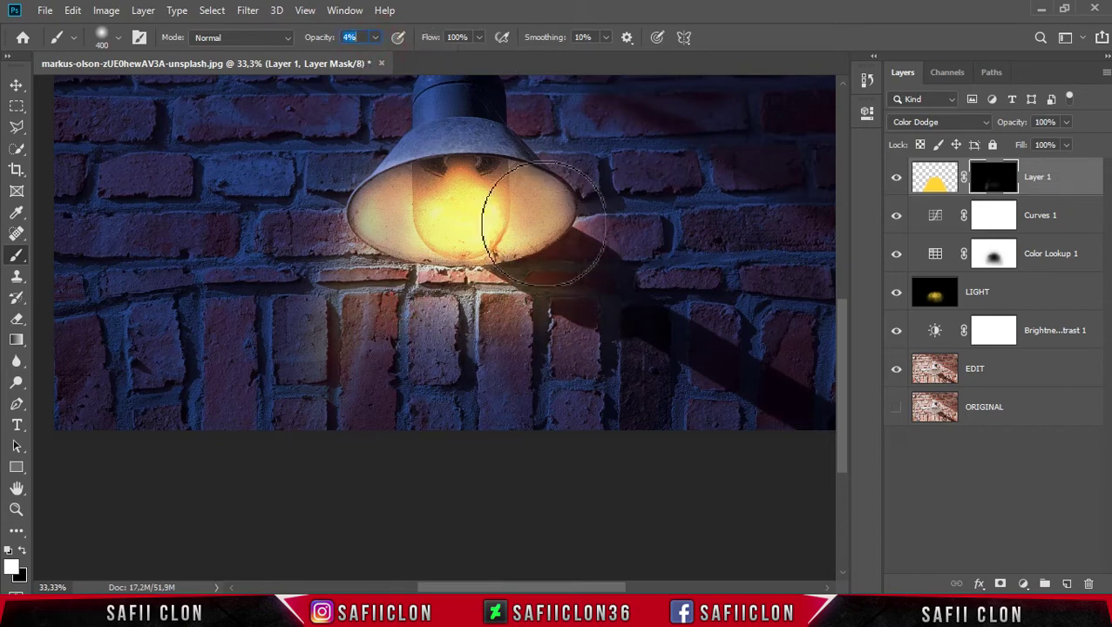
pyautogui.click(533, 360)
pyautogui.click(548, 432)
# Step: Paint soft light near the lamp and the shadow strip to its right, at 150–250 px
pyautogui.press('[')
pyautogui.press('[')
pyautogui.press('[')
pyautogui.click(447, 161)
pyautogui.click(565, 199)
pyautogui.press(']')
pyautogui.press(']')
pyautogui.press(']')
pyautogui.moveTo(608, 322); pyautogui.dragTo(670, 434)
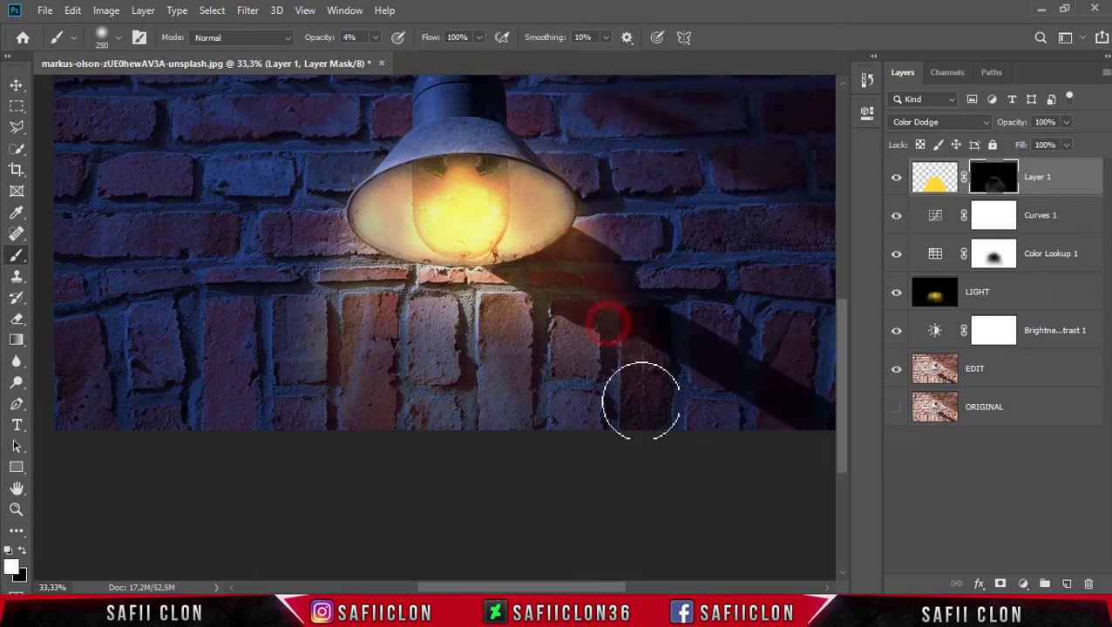
pyautogui.click(536, 235)
pyautogui.press(']')
pyautogui.press(']')
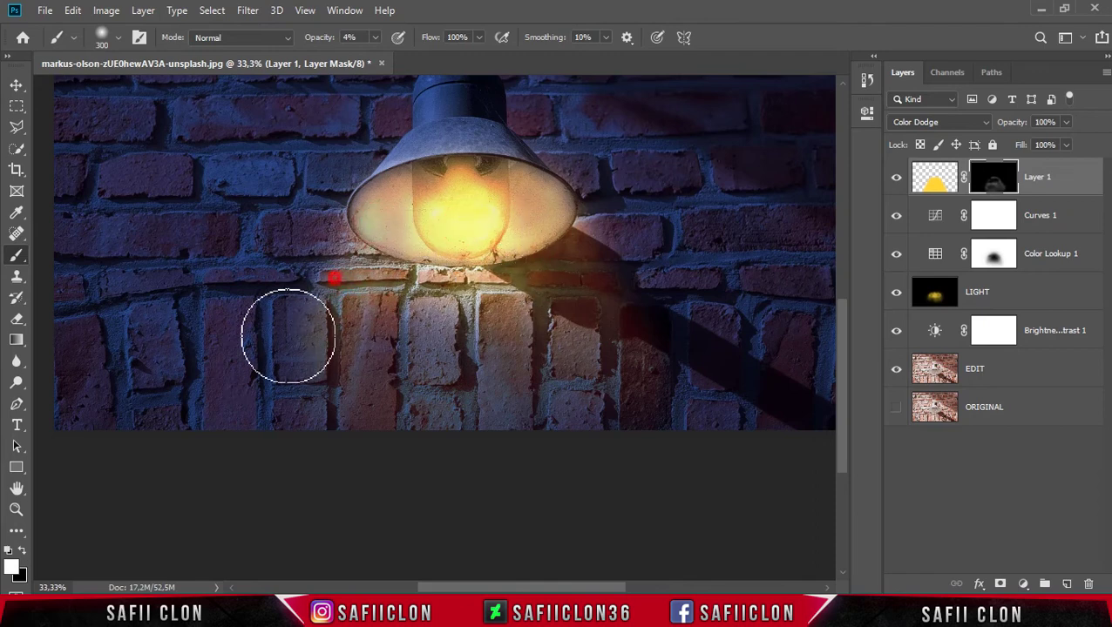
pyautogui.press('[')
pyautogui.press('[')
pyautogui.press('[')
# Step: Add glow along the lamp's lower edge and the lower corners, then zoom out
pyautogui.click(340, 226)
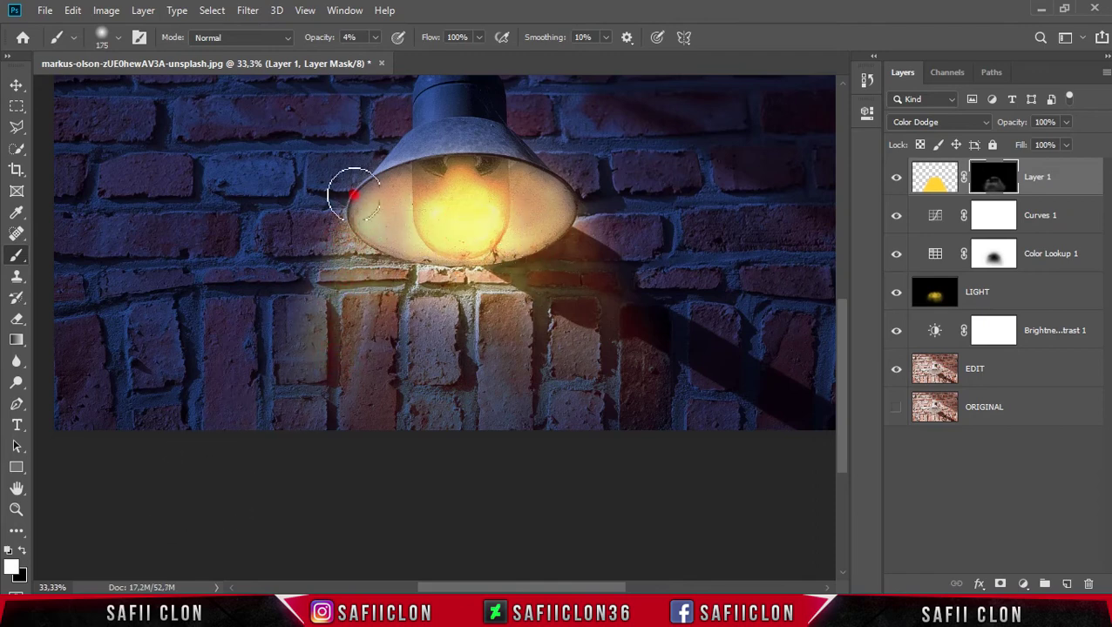
pyautogui.moveTo(341, 226); pyautogui.dragTo(588, 181)
pyautogui.press(']')
pyautogui.press(']')
pyautogui.press(']')
pyautogui.click(573, 266)
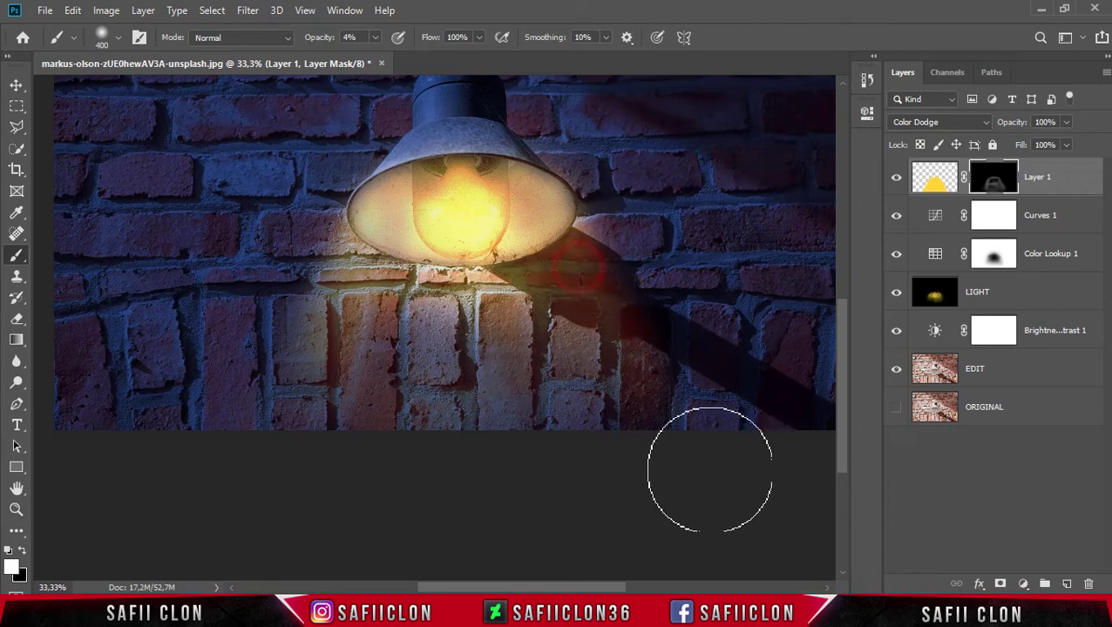
pyautogui.moveTo(429, 322); pyautogui.dragTo(477, 338)
pyautogui.click(516, 179)
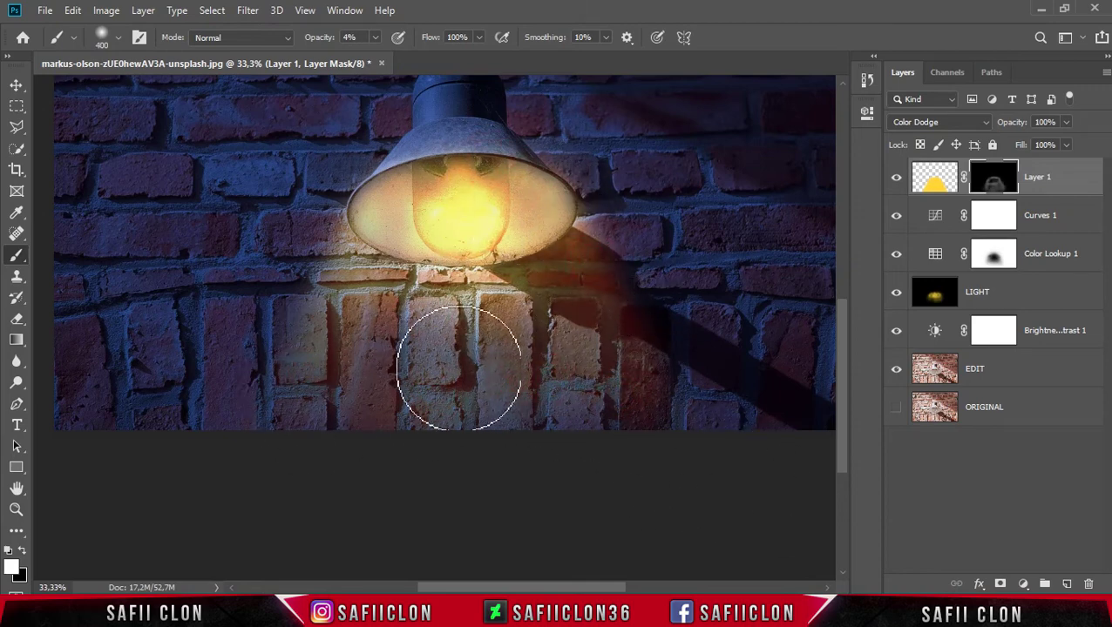
pyautogui.click(274, 406)
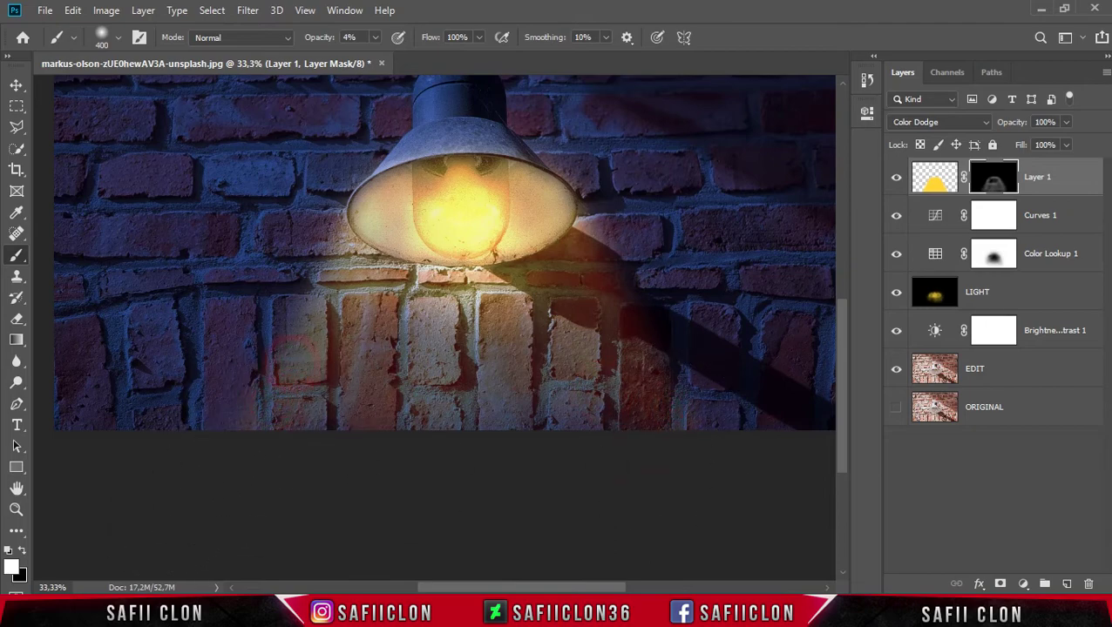
pyautogui.click(714, 441)
pyautogui.hotkey('ctrl', '-')
pyautogui.hotkey('ctrl', '-')
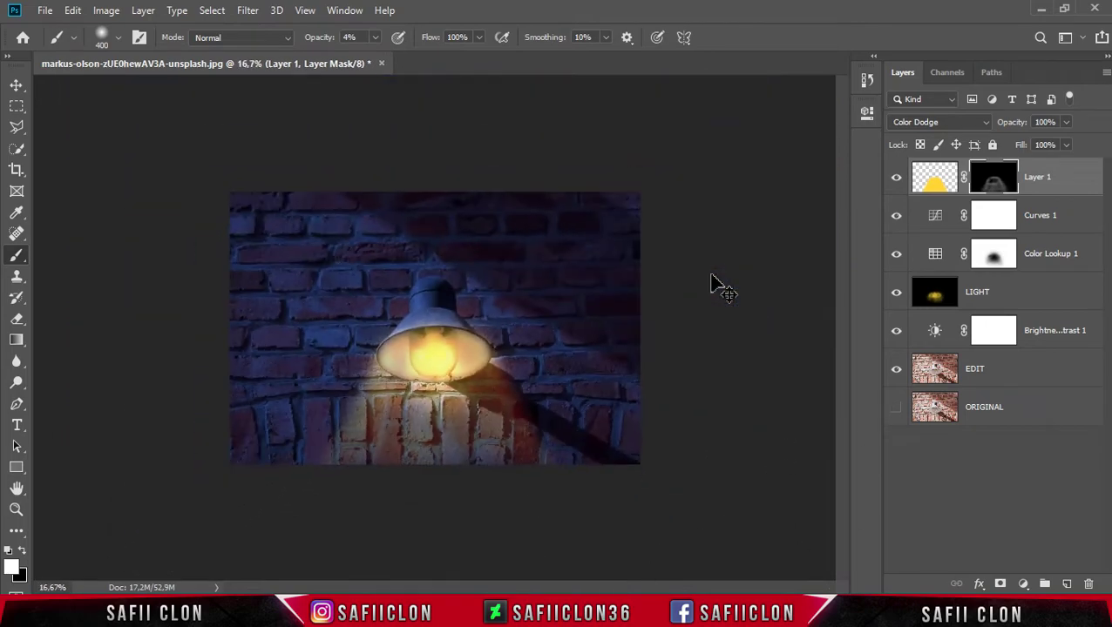
pyautogui.hotkey('ctrl', '+')
pyautogui.click(620, 523)
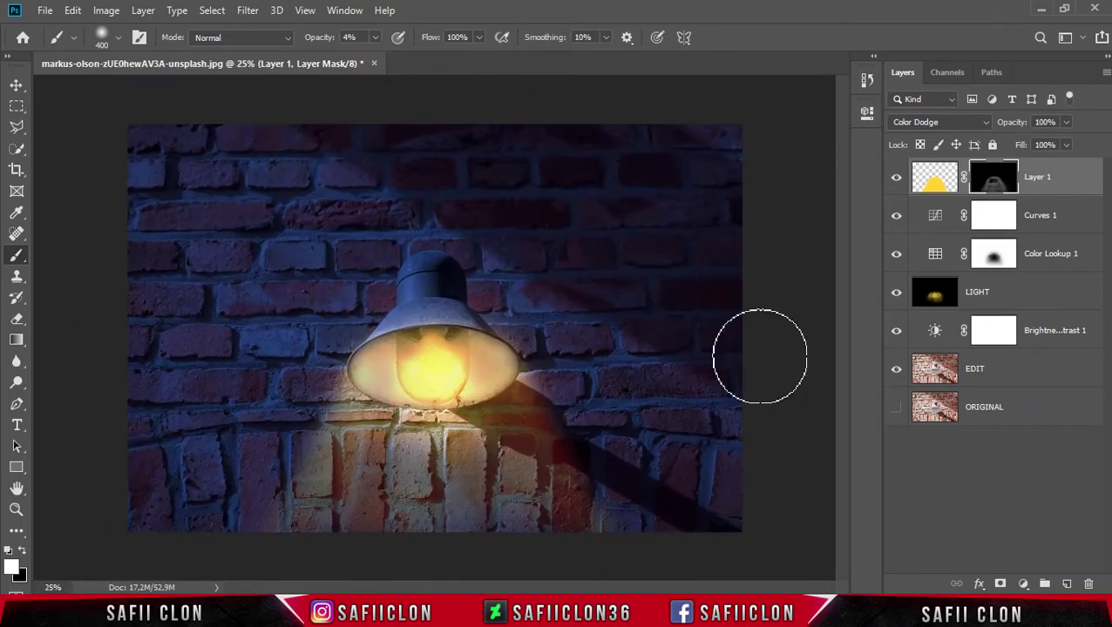
pyautogui.click(898, 185)
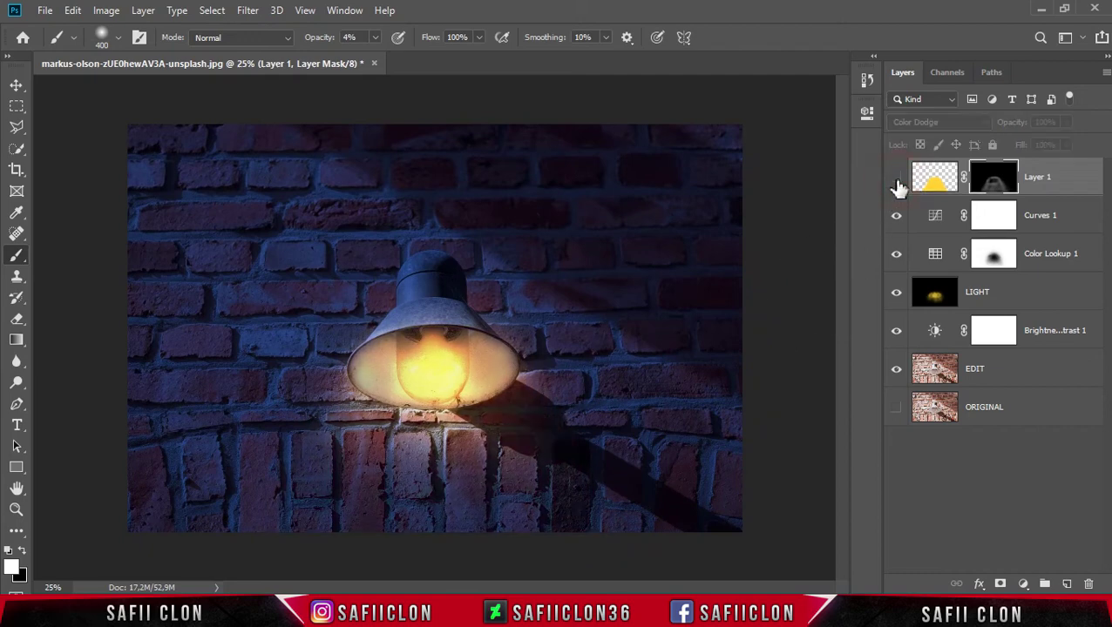
pyautogui.click(897, 181)
pyautogui.click(896, 181)
pyautogui.click(897, 185)
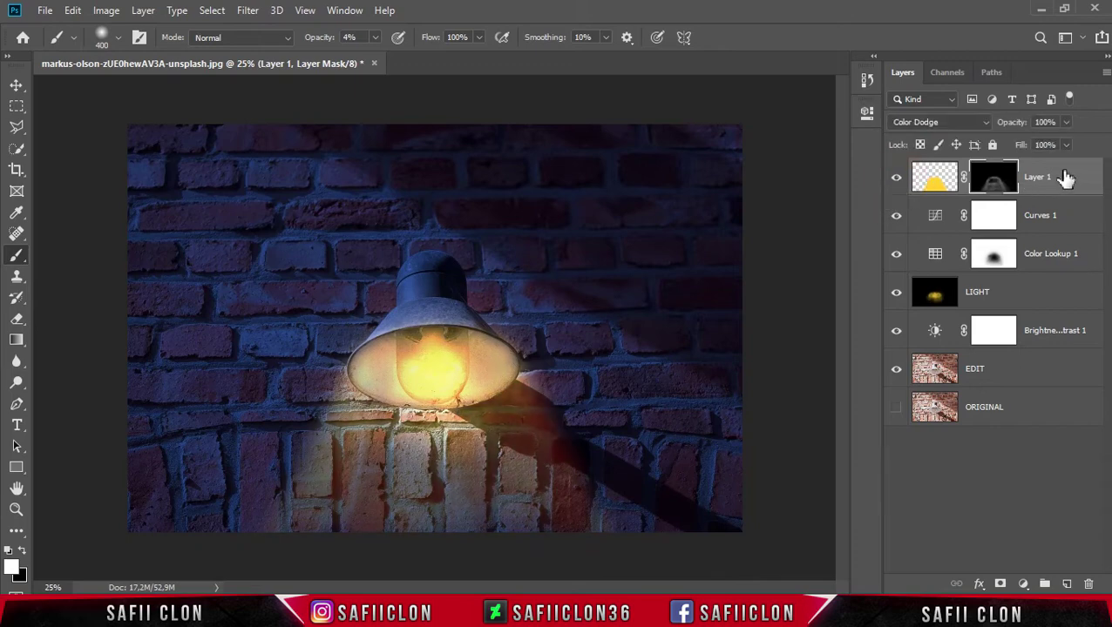
pyautogui.hotkey('ctrl', '2')
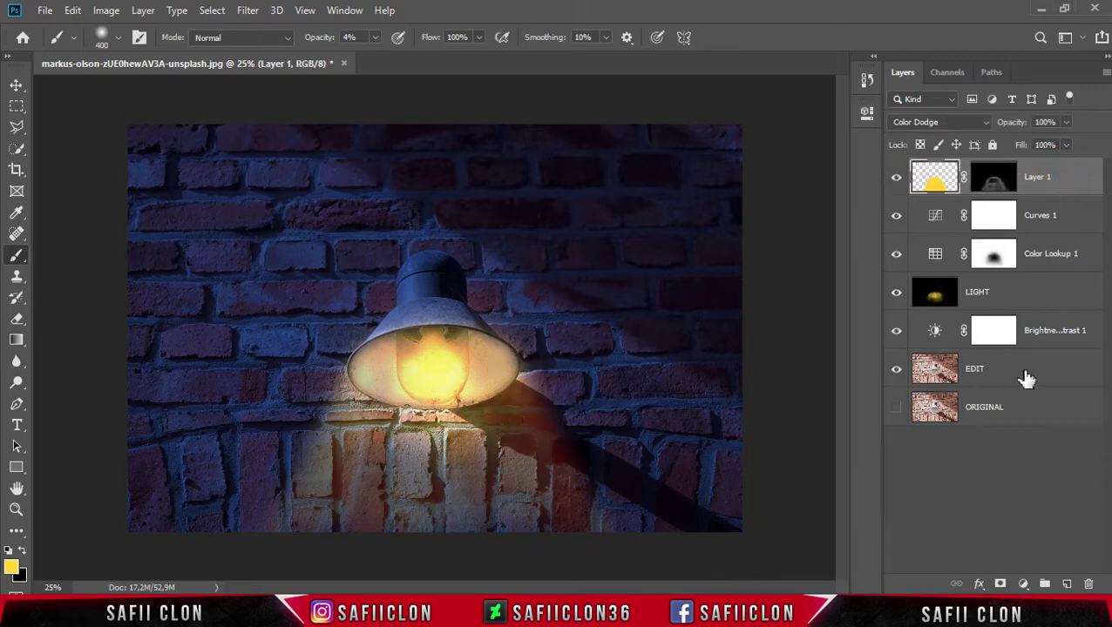
pyautogui.keyDown('shift'); pyautogui.click(1027, 372); pyautogui.keyUp('shift')
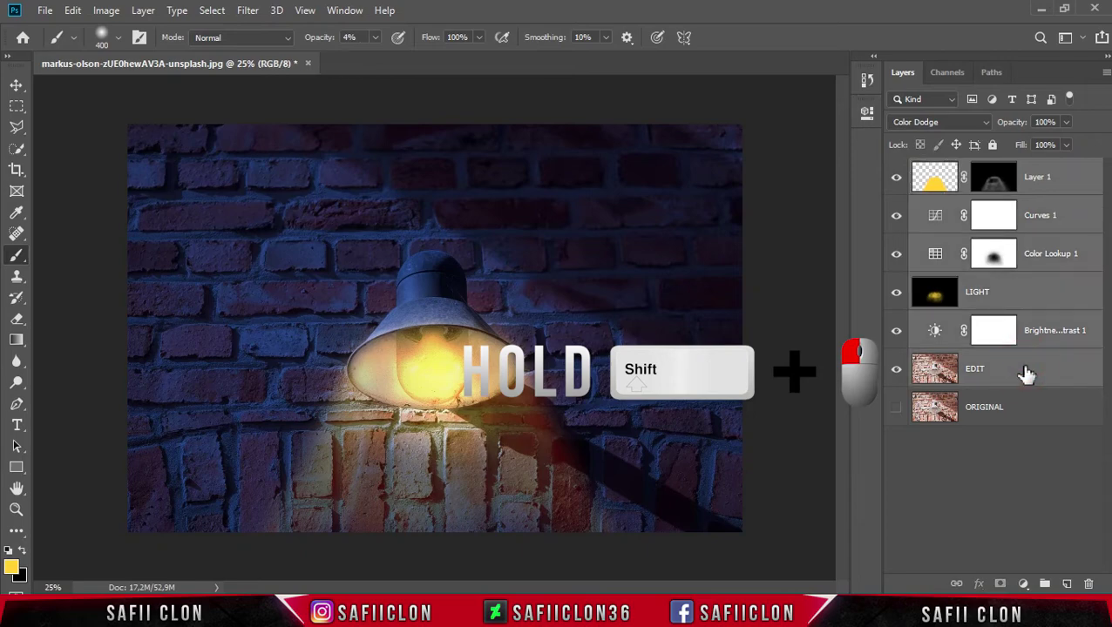
# Step: Group the selected edit layers into a group named EDIT
pyautogui.rightClick(1010, 374)
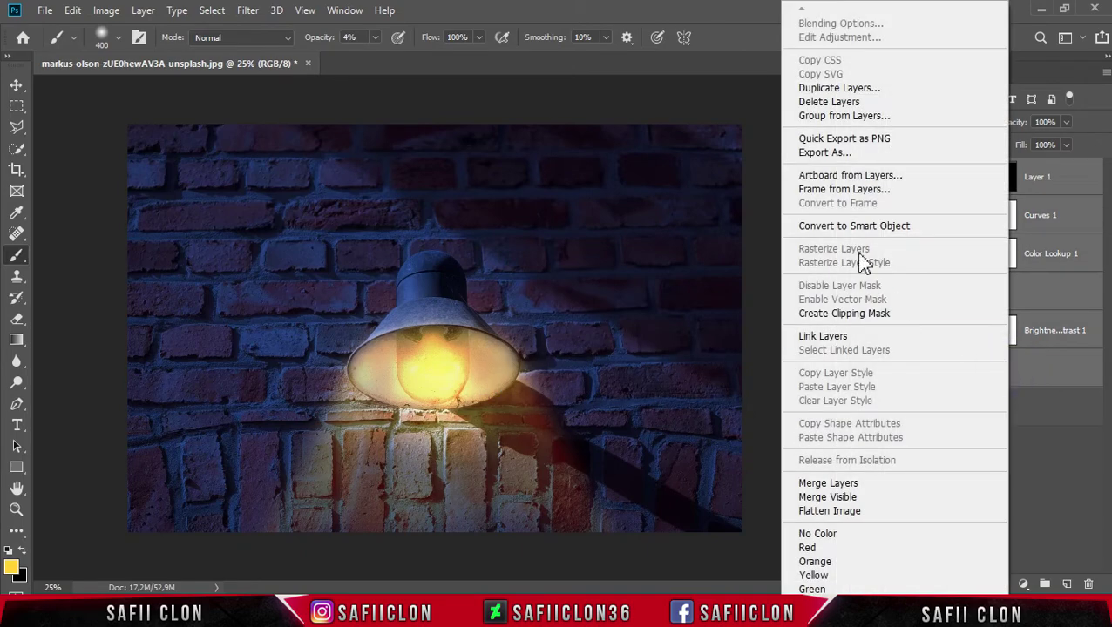
pyautogui.click(850, 116)
pyautogui.write('EDIT')
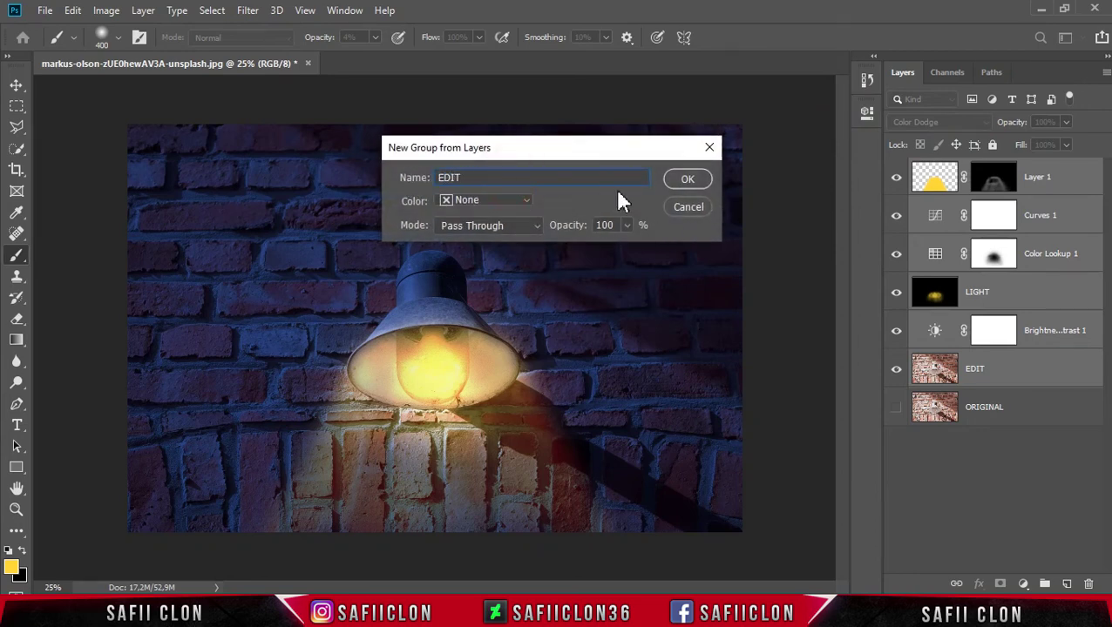
pyautogui.click(688, 181)
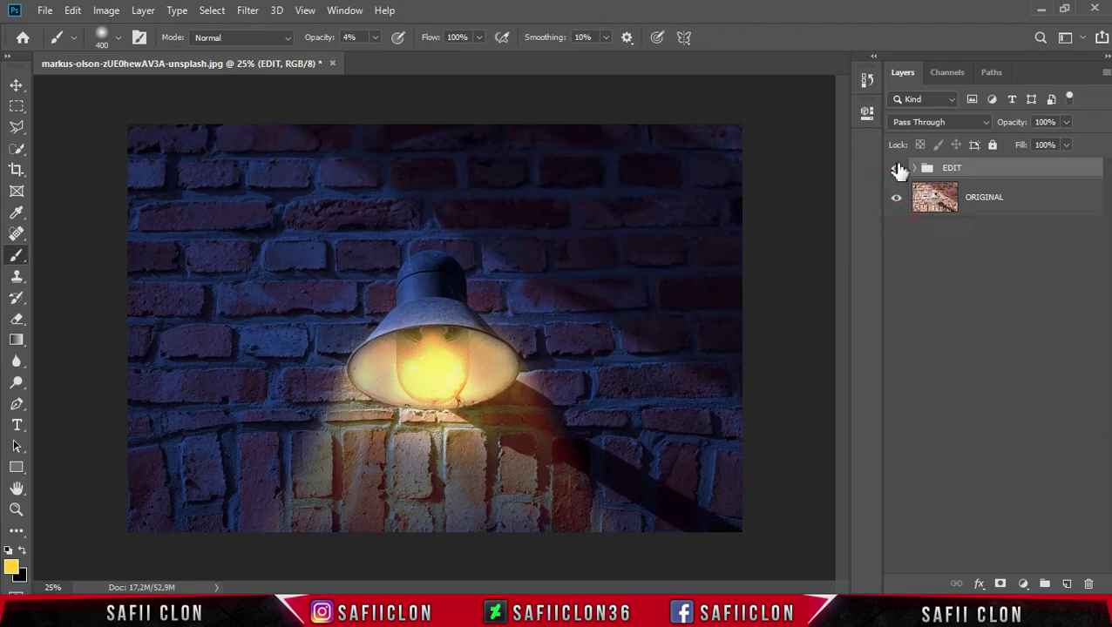
# Step: Toggle the EDIT group's visibility to compare before and after, ending visible
pyautogui.click(895, 169)
pyautogui.click(896, 169)
pyautogui.click(896, 169)
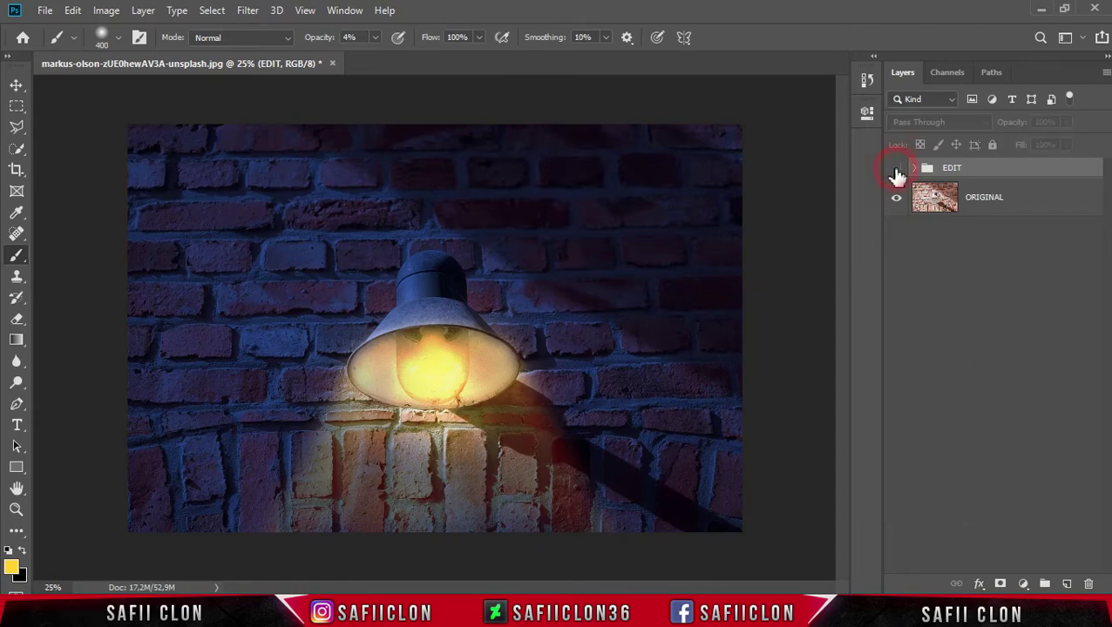
pyautogui.click(895, 169)
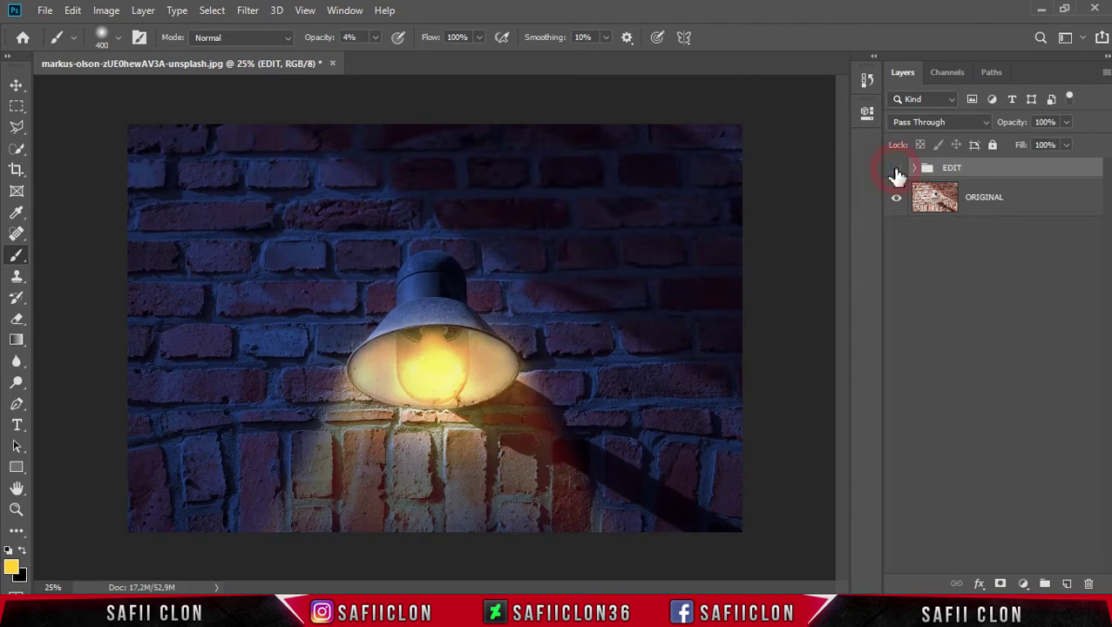
pyautogui.click(896, 169)
pyautogui.click(896, 169)
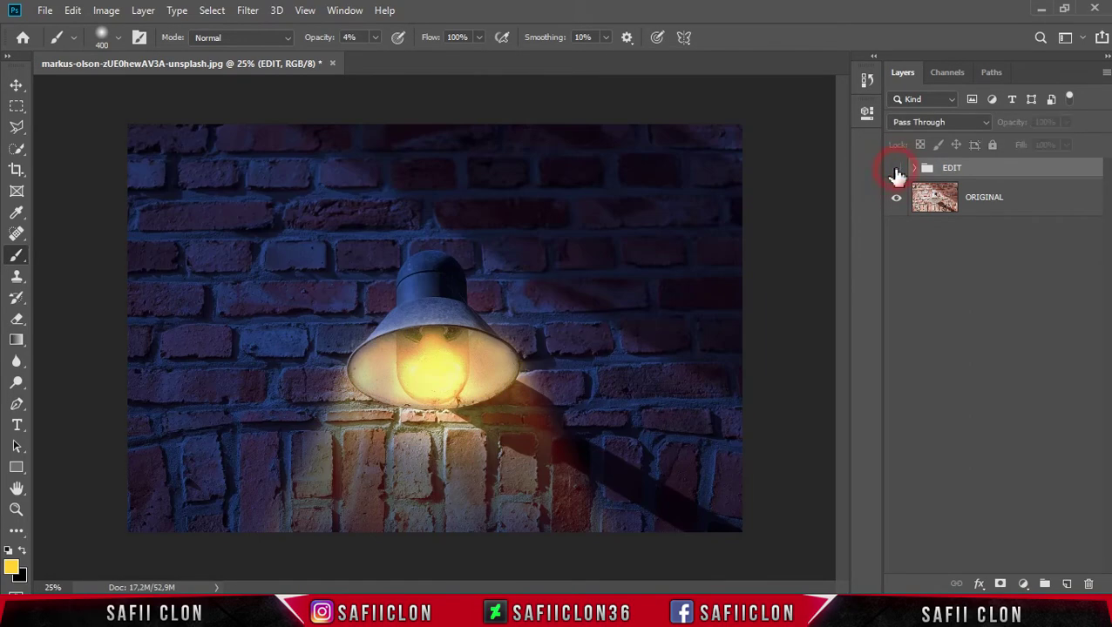
pyautogui.click(896, 169)
pyautogui.click(895, 169)
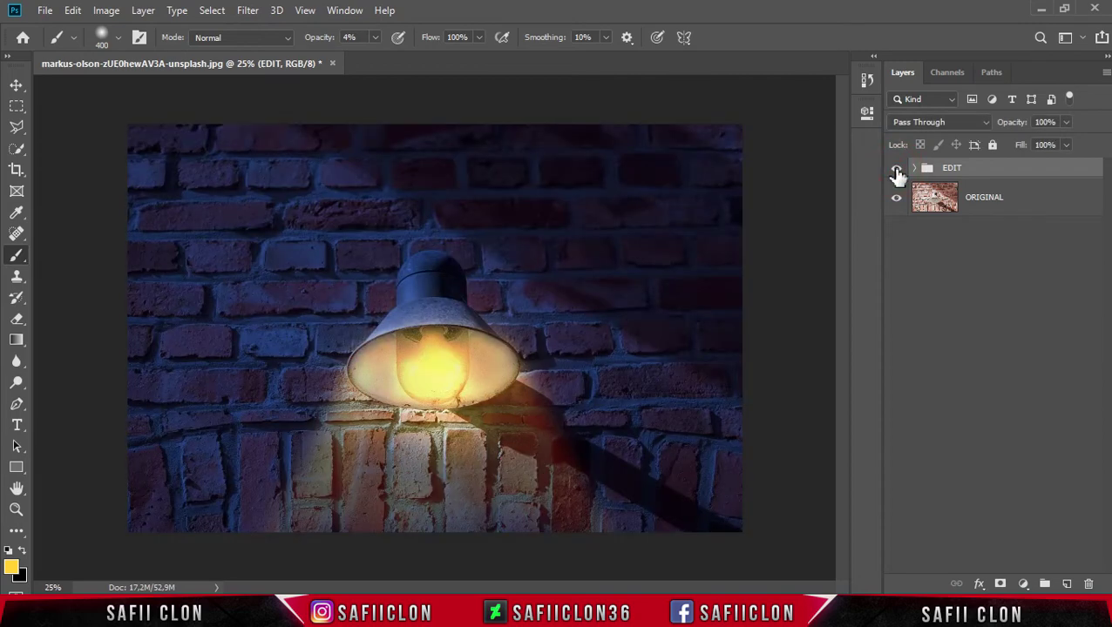